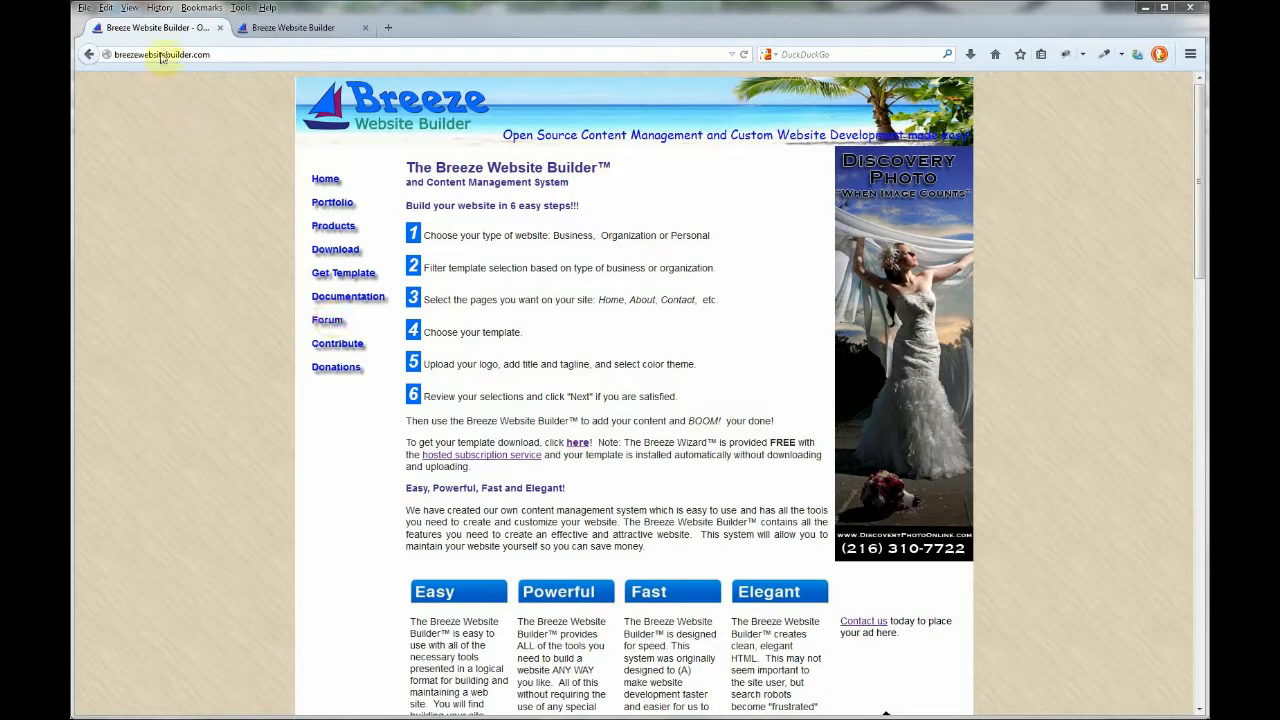
Open the template signup form and enter the first and last name.
{"action": "left_click", "coordinate": [158, 54]}
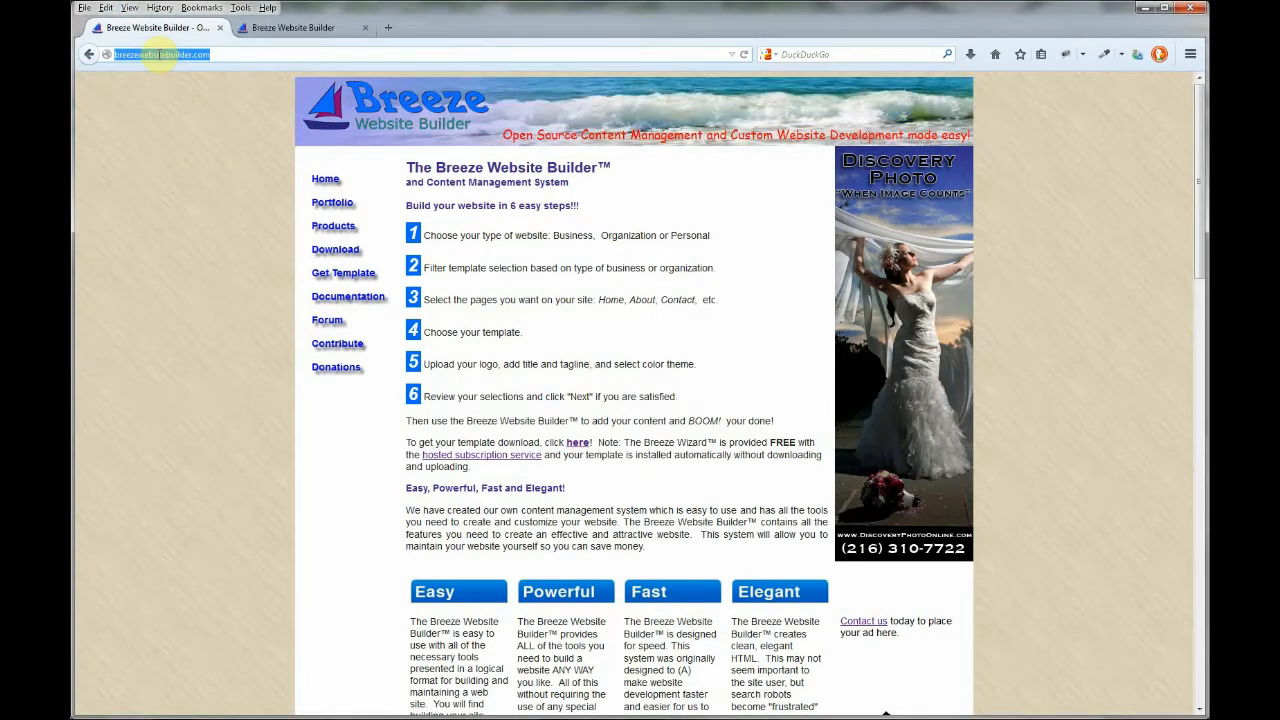
{"action": "left_click", "coordinate": [341, 277]}
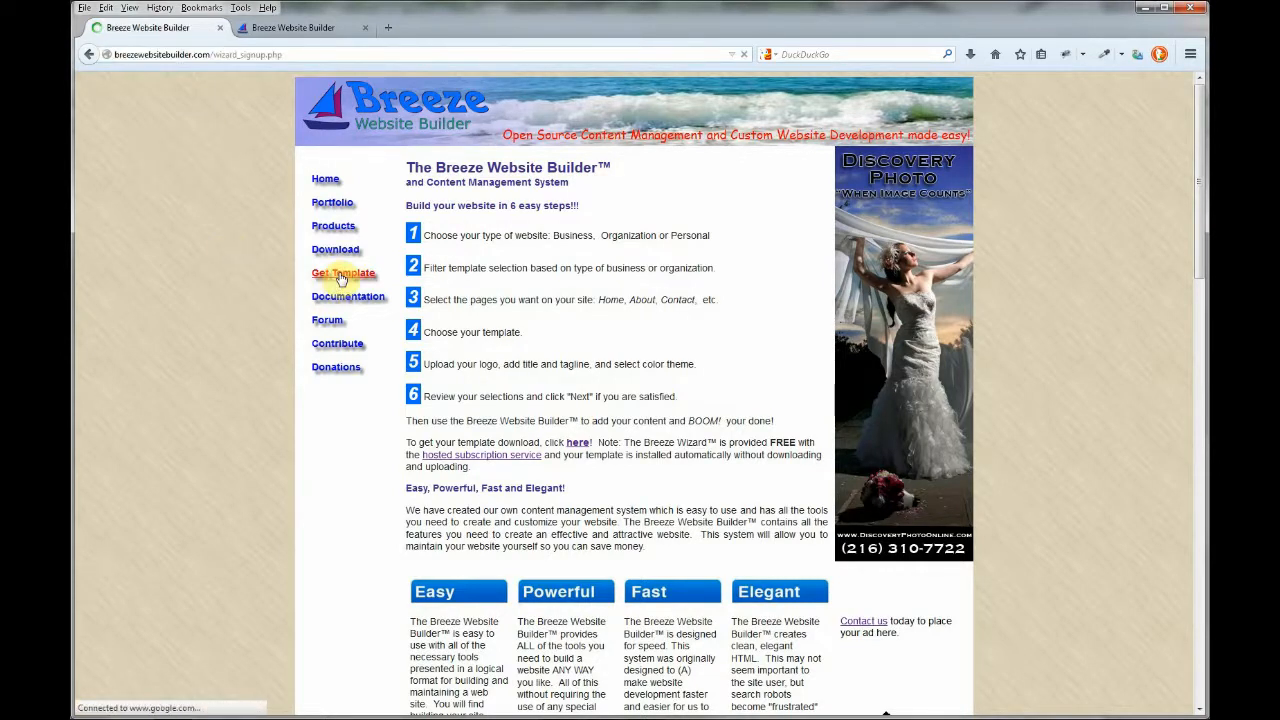
{"action": "left_click", "coordinate": [574, 305]}
{"action": "key", "text": "Tab"}
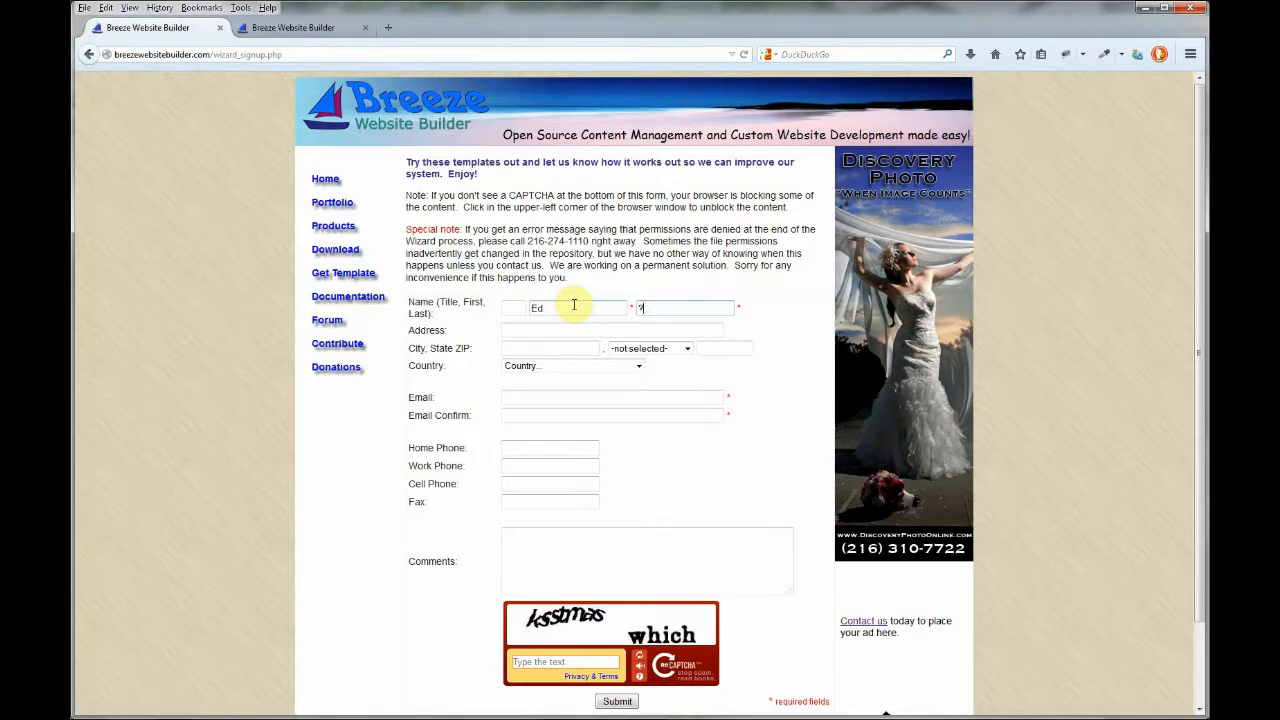
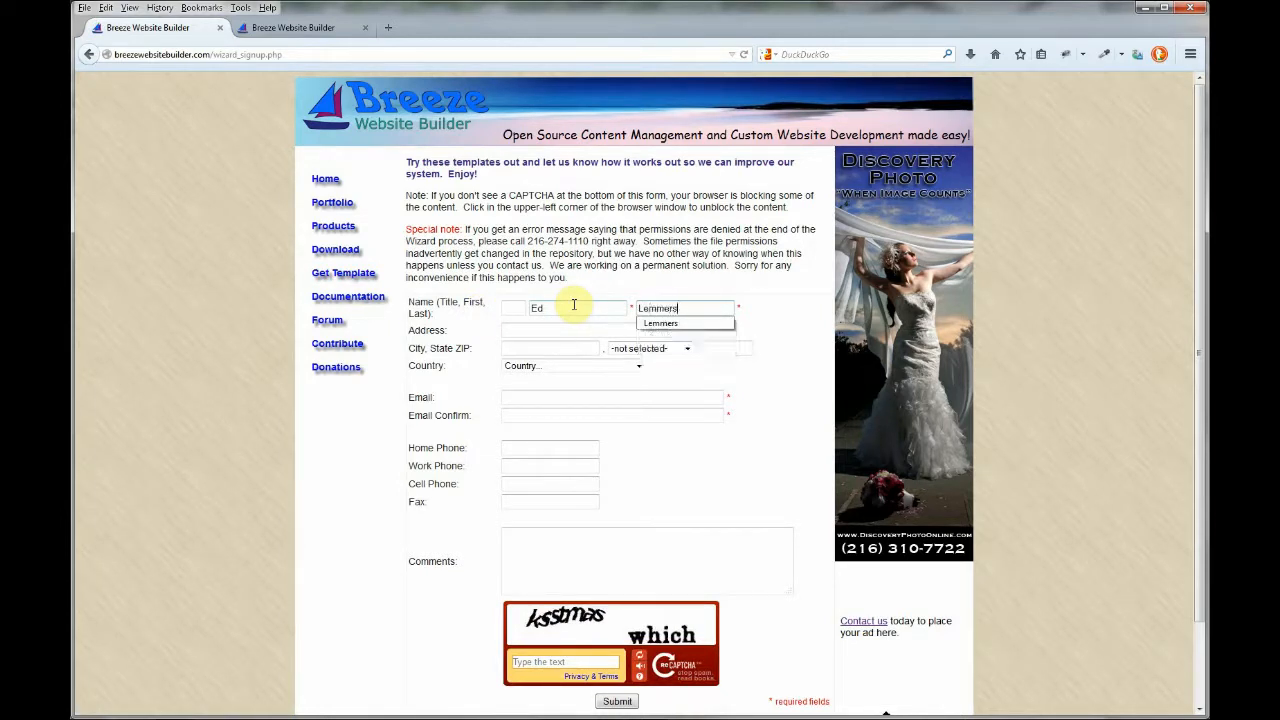
Fill the Email and Email Confirm fields with the same saved e-mail address.
{"action": "left_click", "coordinate": [522, 393]}
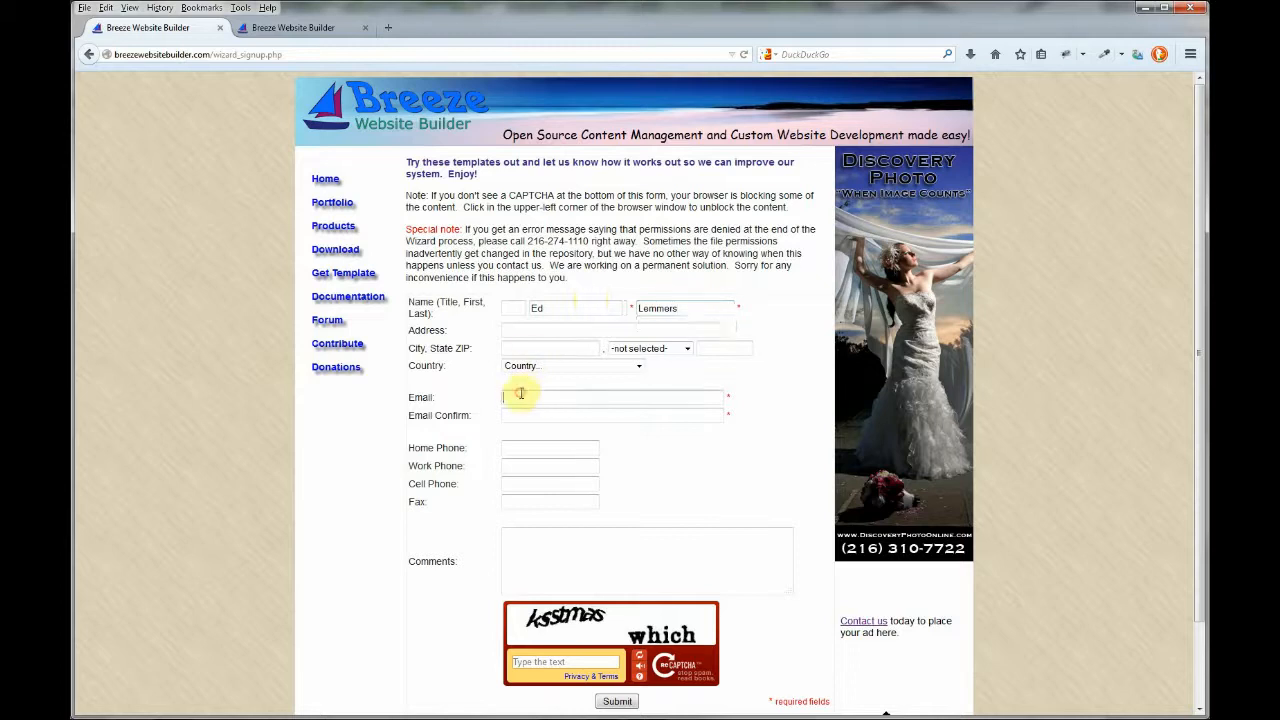
{"action": "type", "text": "e"}
{"action": "key", "text": "Down"}
{"action": "key", "text": "Return"}
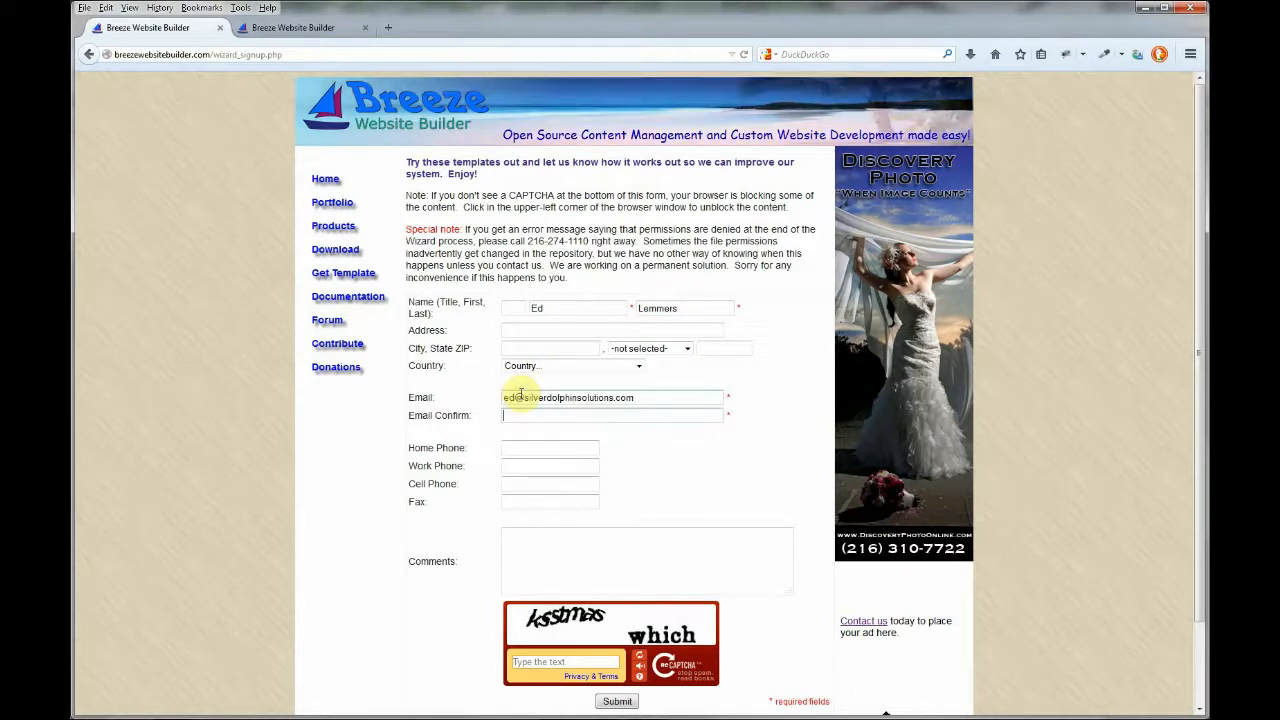
{"action": "key", "text": "Tab"}
{"action": "type", "text": "ed"}
{"action": "key", "text": "Down"}
{"action": "key", "text": "Return"}
{"action": "key", "text": "Tab"}
Enter the CAPTCHA words and submit the signup form.
{"action": "left_click", "coordinate": [551, 662]}
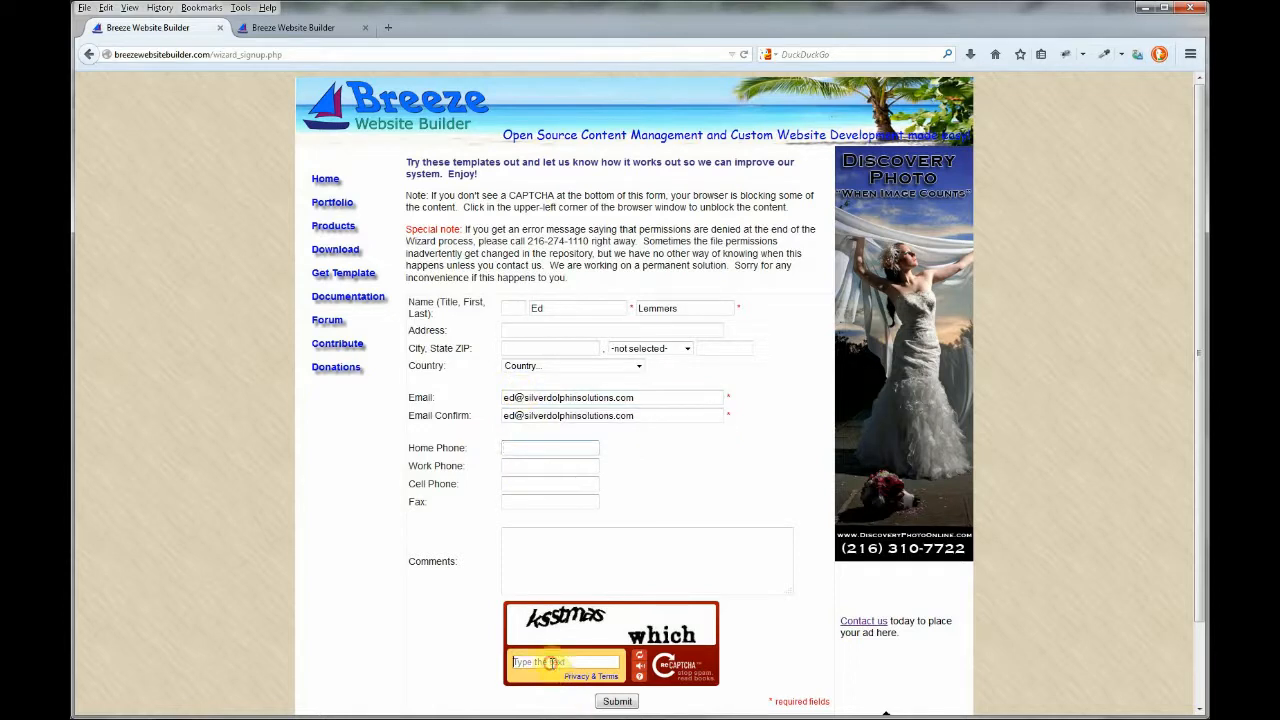
{"action": "type", "text": "ksstmas"}
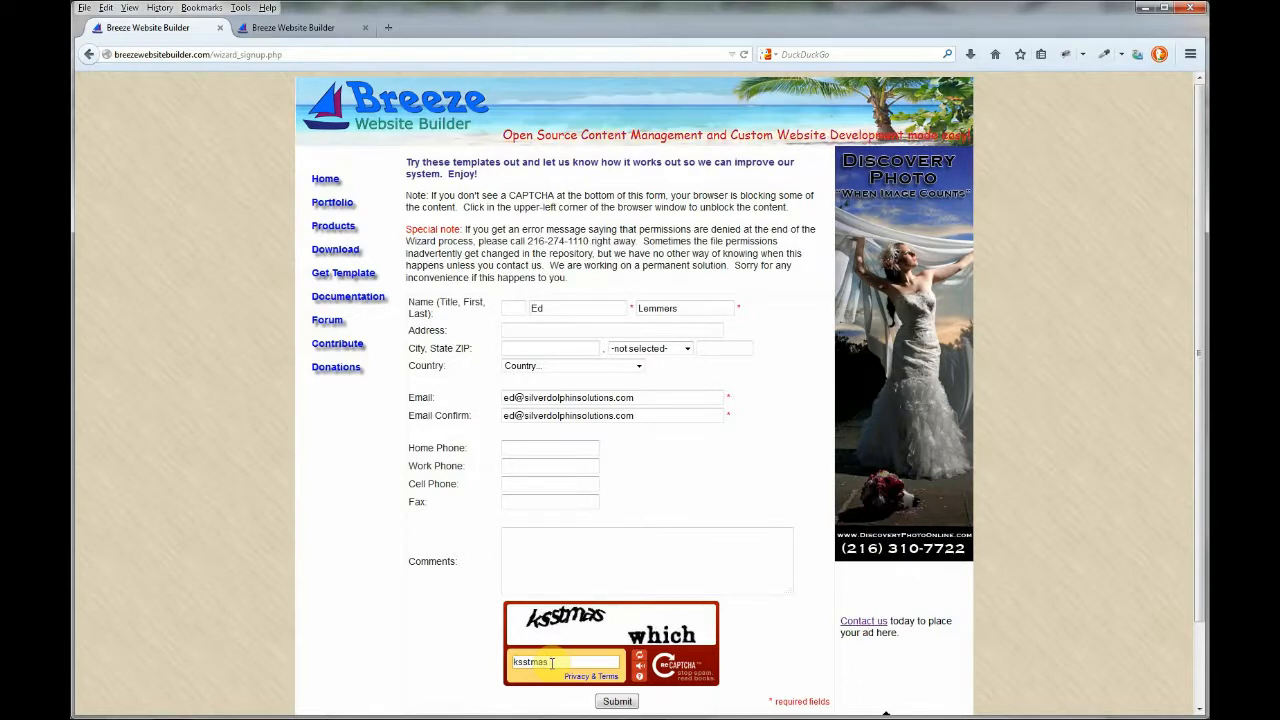
{"action": "type", "text": " which"}
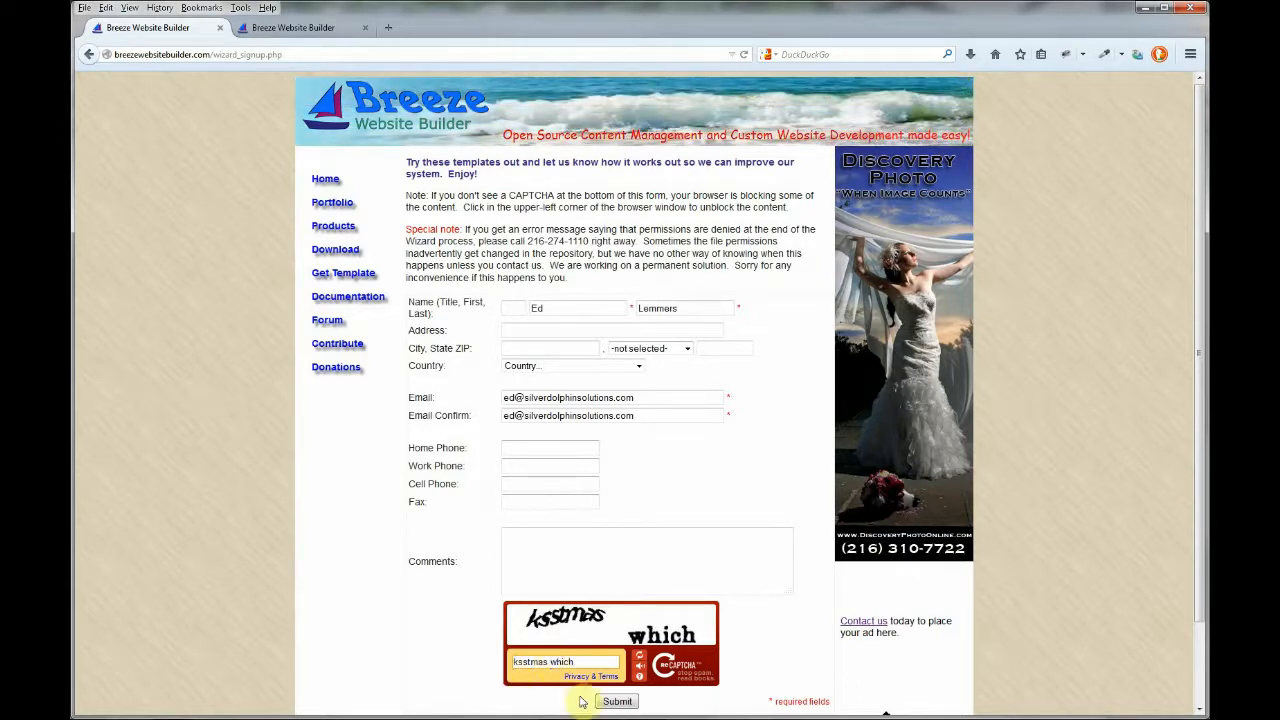
{"action": "left_click", "coordinate": [619, 702]}
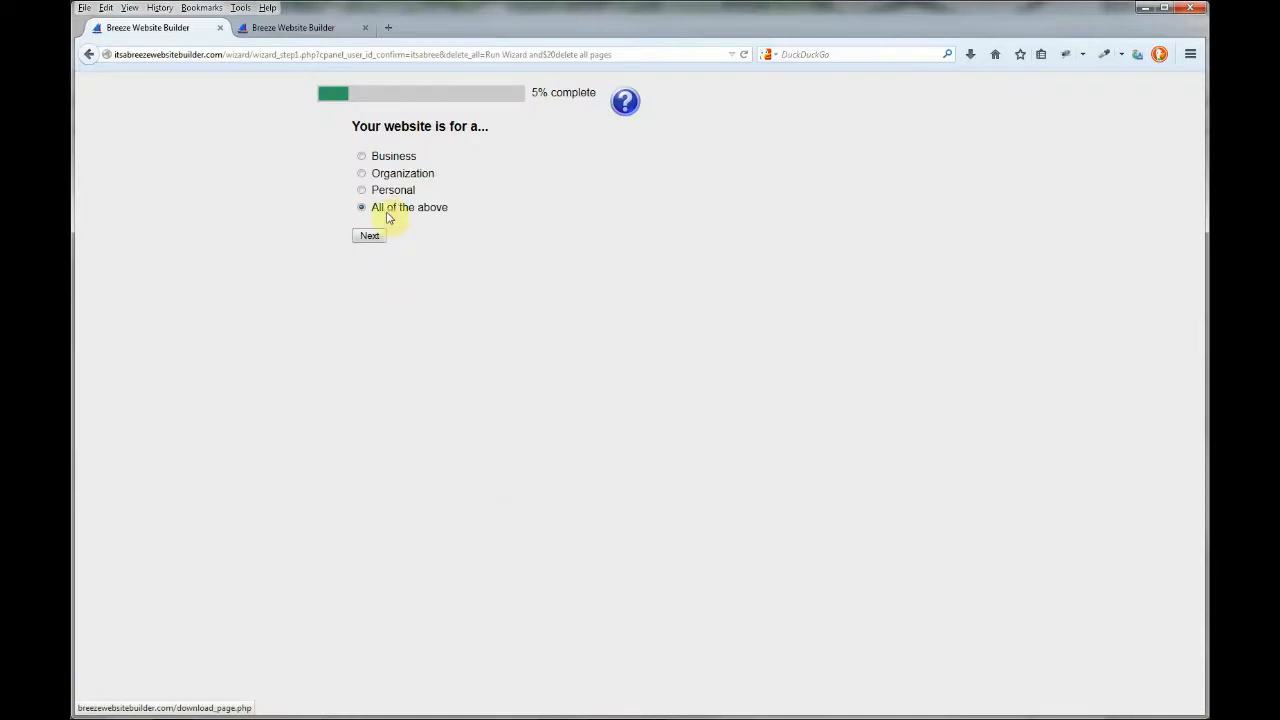
Set the website type to 'All of the above'.
{"action": "left_click", "coordinate": [362, 156]}
{"action": "left_click", "coordinate": [362, 190]}
{"action": "left_click", "coordinate": [362, 207]}
{"action": "left_click", "coordinate": [369, 236]}
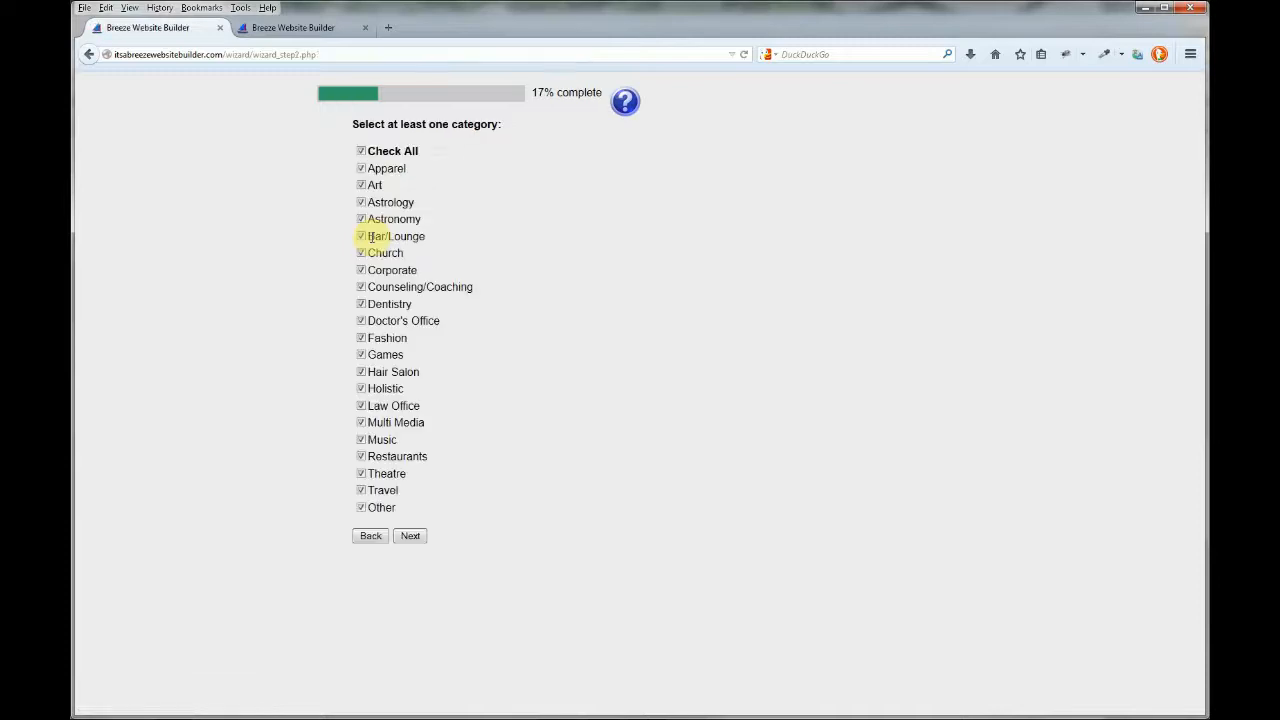
Select every website category with Check All.
{"action": "left_click", "coordinate": [361, 287]}
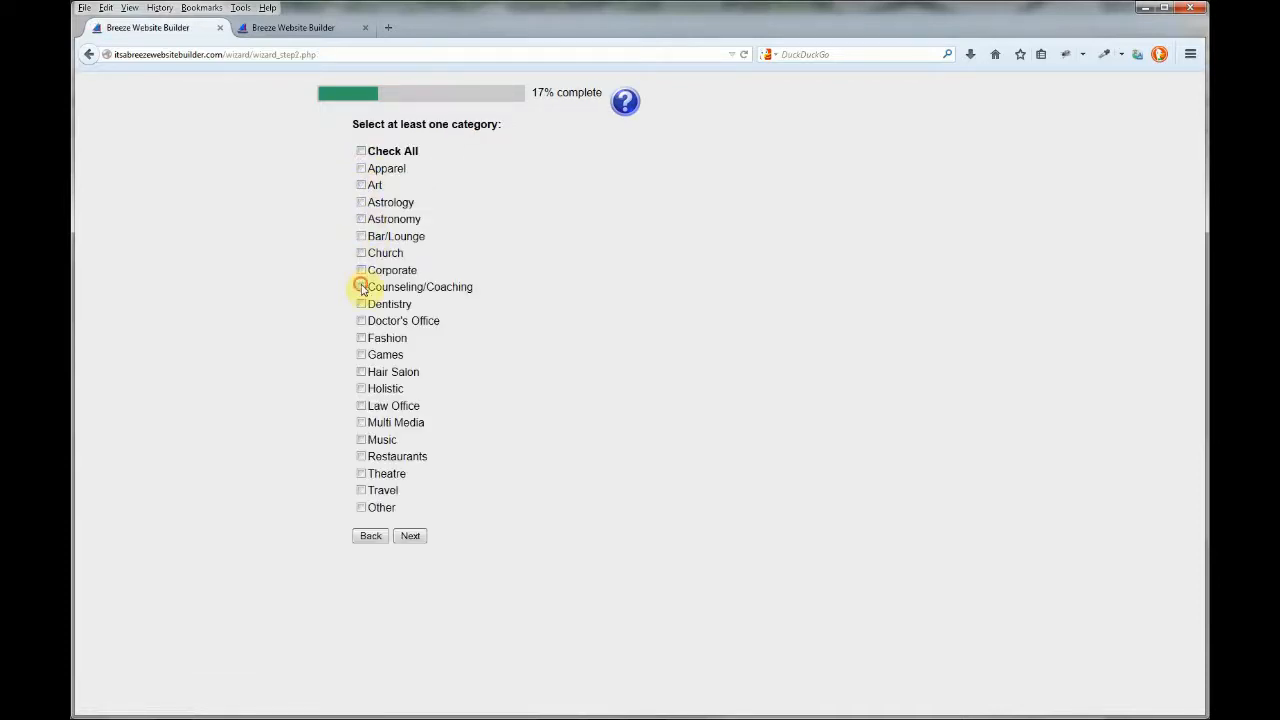
{"action": "left_click", "coordinate": [361, 338]}
{"action": "left_click", "coordinate": [361, 355]}
{"action": "left_click", "coordinate": [361, 151]}
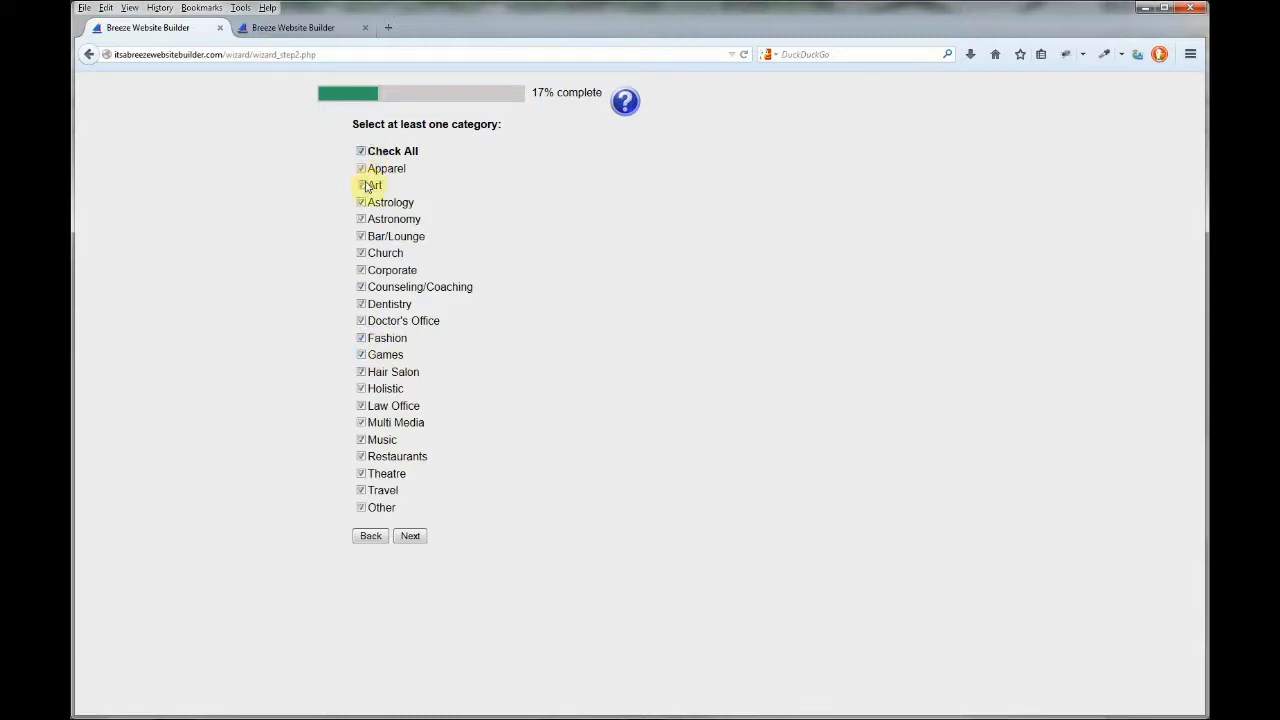
{"action": "left_click", "coordinate": [411, 536]}
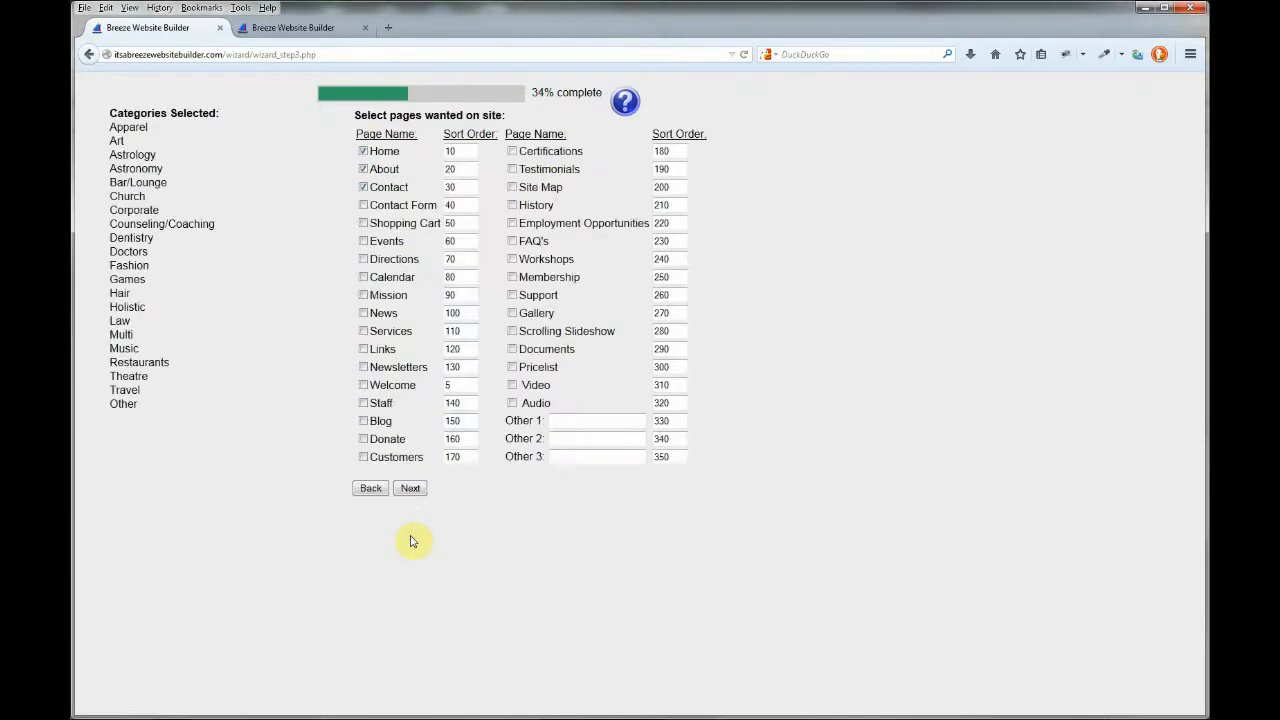
Add the About and Calendar pages to the site's page list.
{"action": "left_click", "coordinate": [363, 169]}
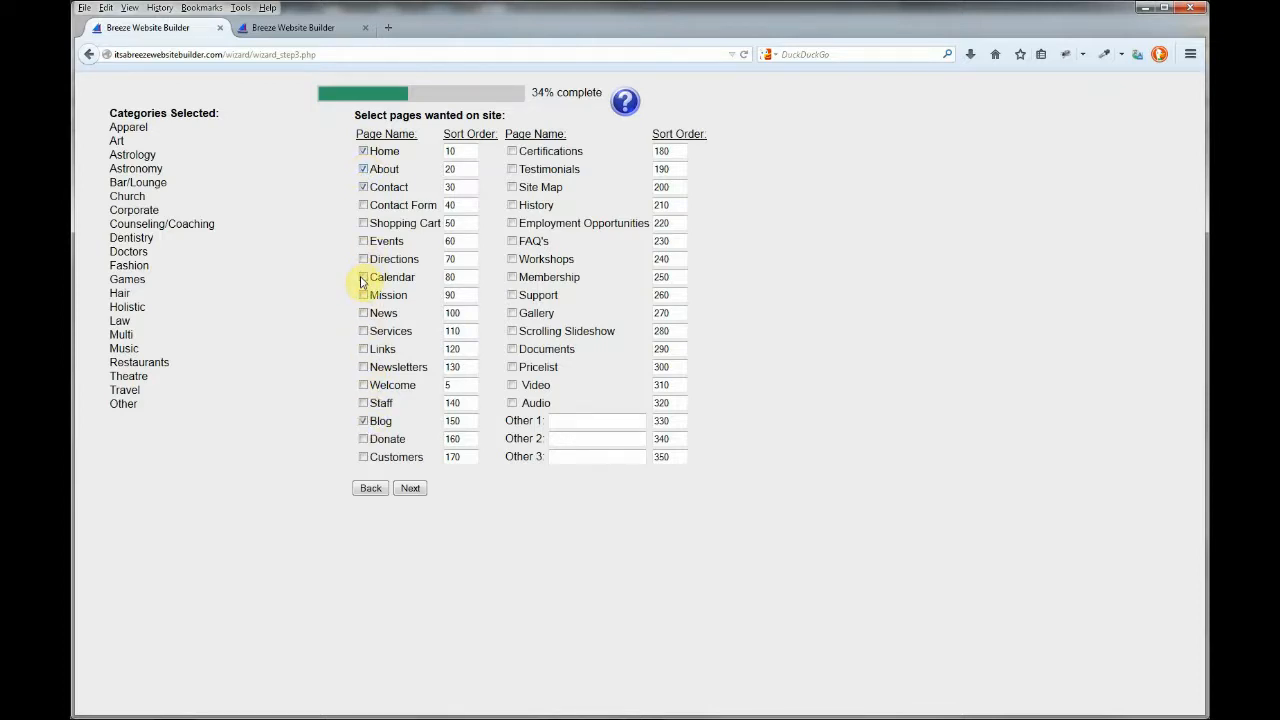
{"action": "left_click", "coordinate": [363, 279]}
{"action": "left_click", "coordinate": [408, 490]}
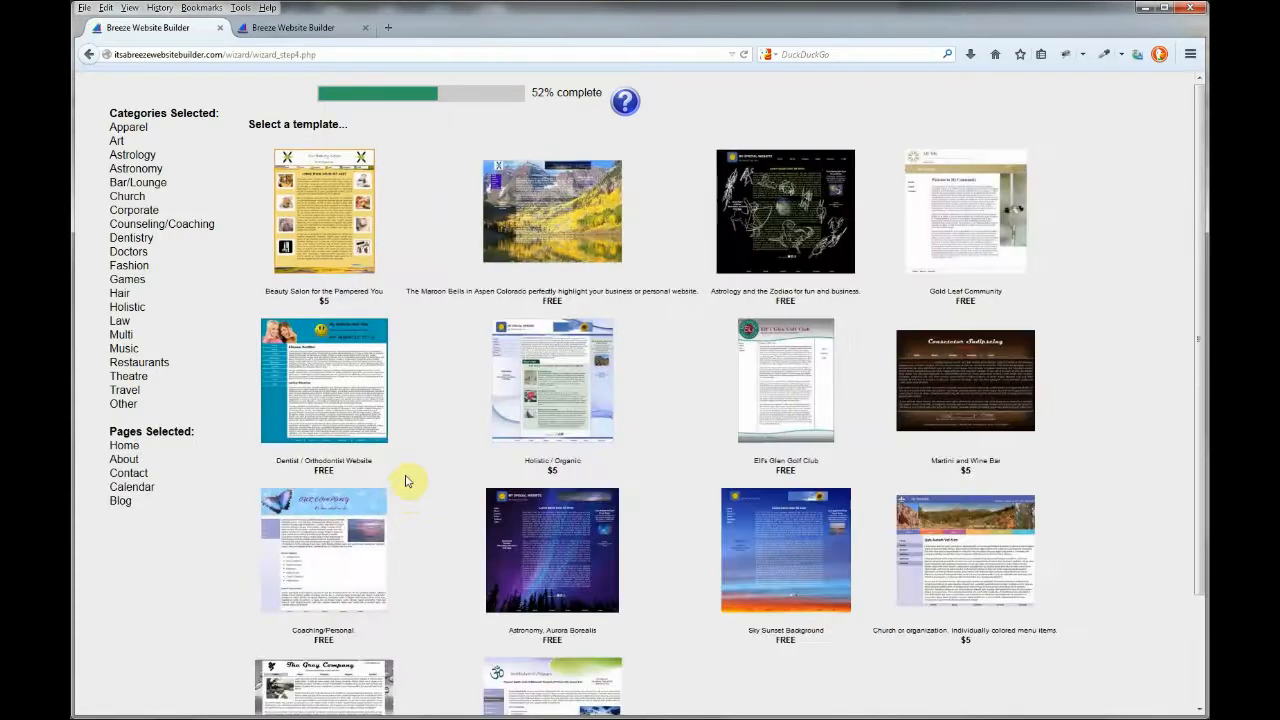
Choose the Gold Leaf Community template from the gallery.
{"action": "mouse_move", "coordinate": [352, 364]}
{"action": "mouse_move", "coordinate": [575, 233]}
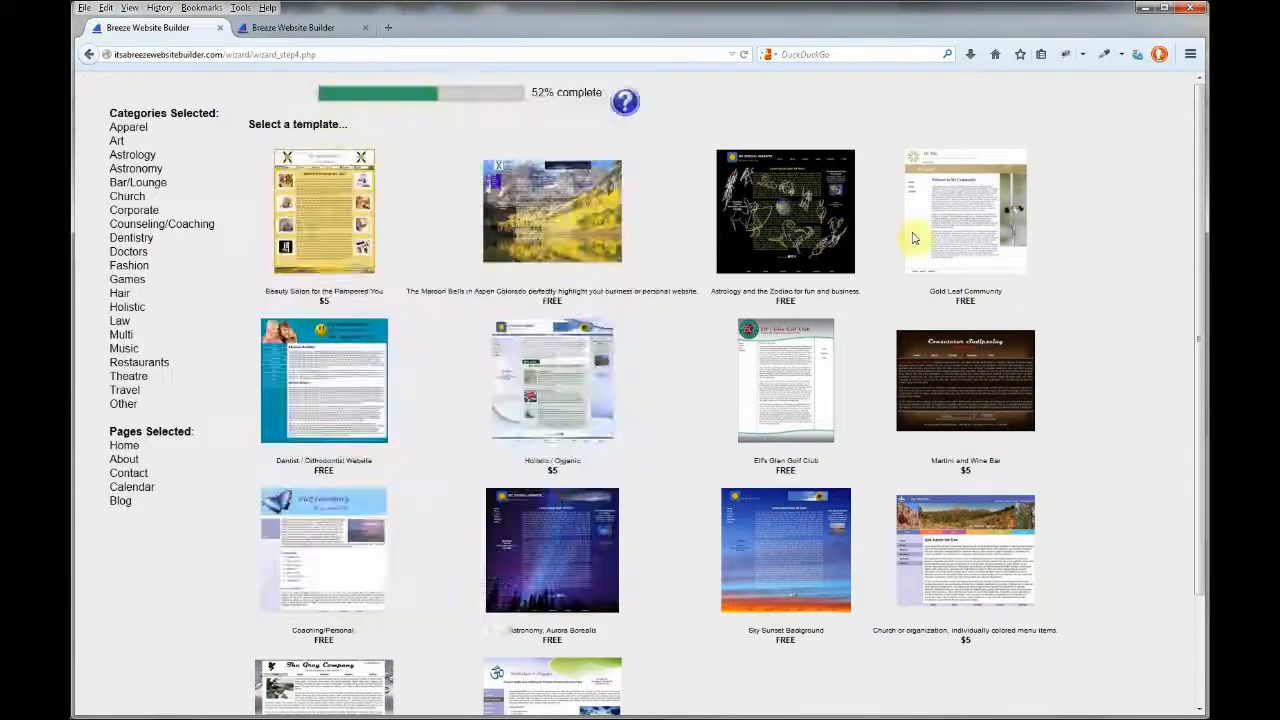
{"action": "mouse_move", "coordinate": [961, 232]}
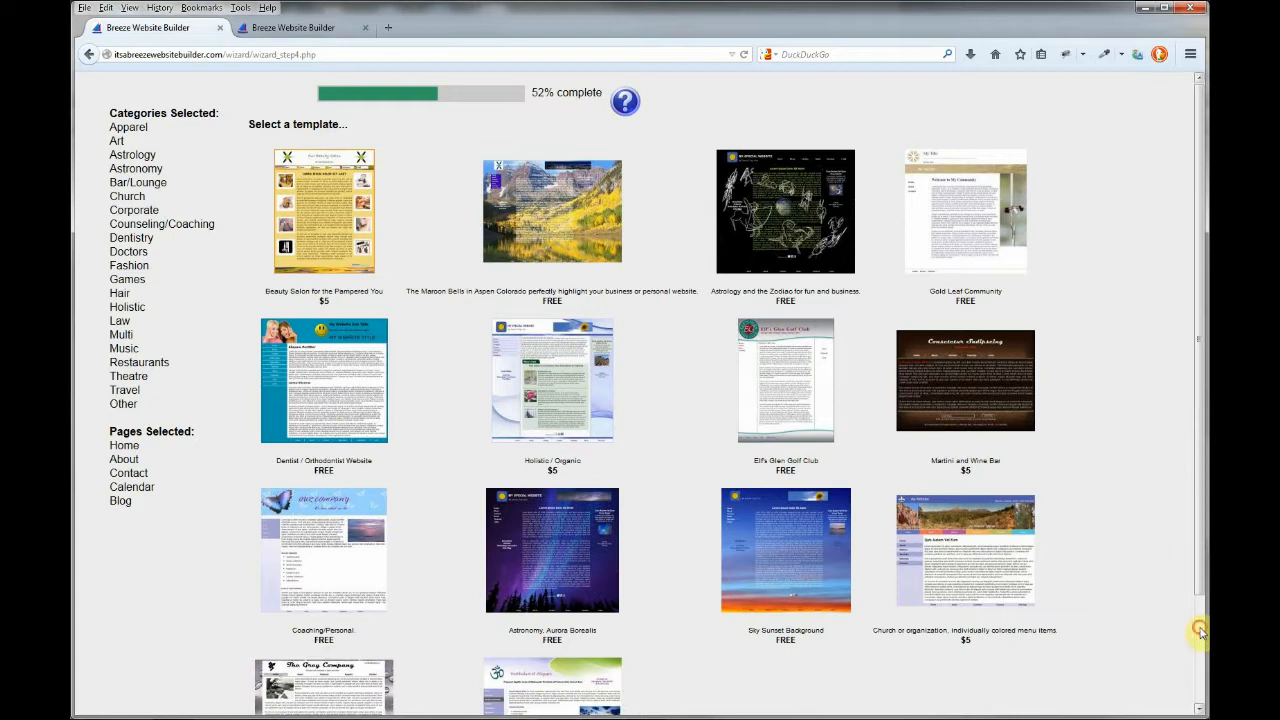
{"action": "scroll", "coordinate": [1199, 630], "scroll_direction": "down", "scroll_amount": 3}
{"action": "left_click", "coordinate": [678, 696]}
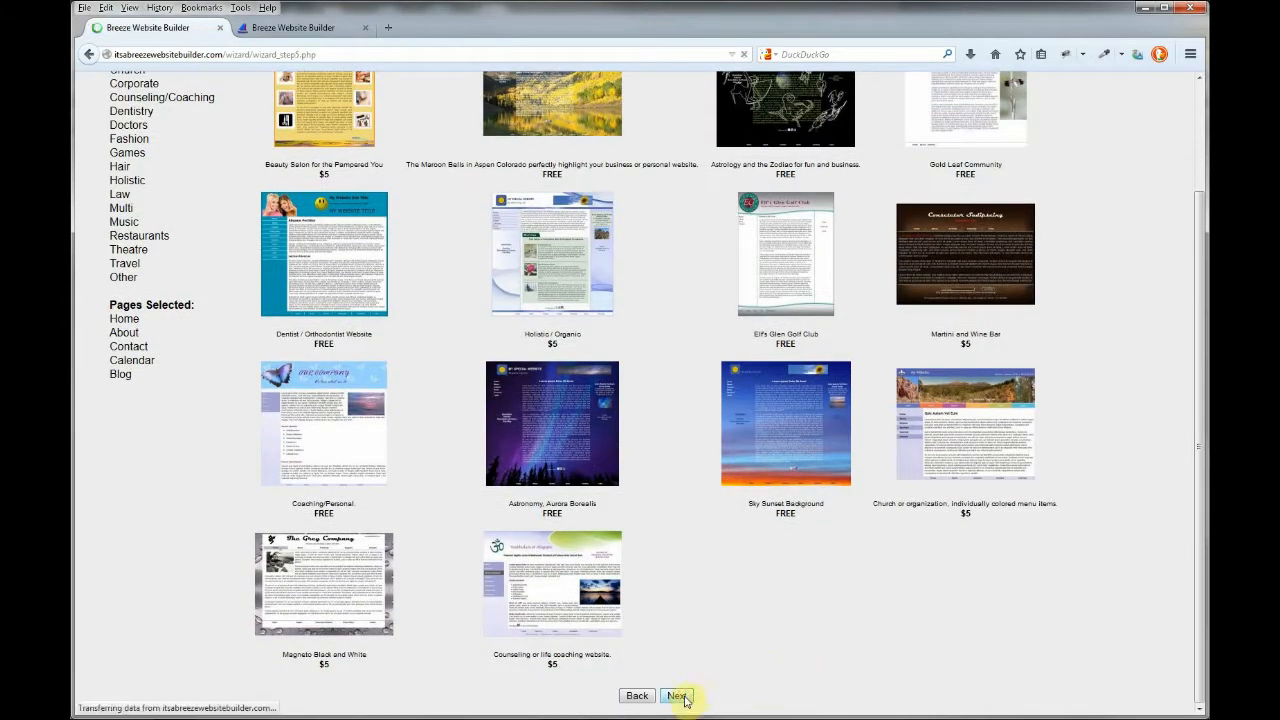
Upload breeze_logo_sm.png as the site logo.
{"action": "left_click", "coordinate": [376, 252]}
{"action": "left_click", "coordinate": [352, 329]}
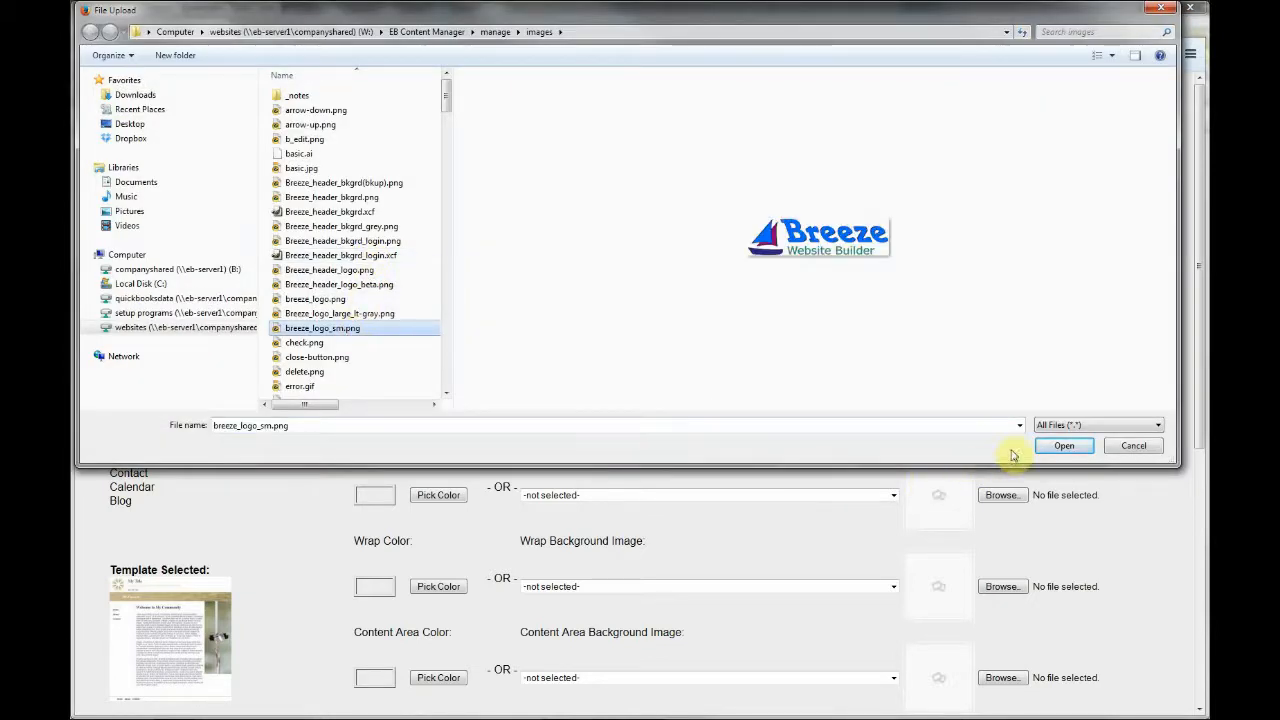
{"action": "left_click", "coordinate": [1064, 446]}
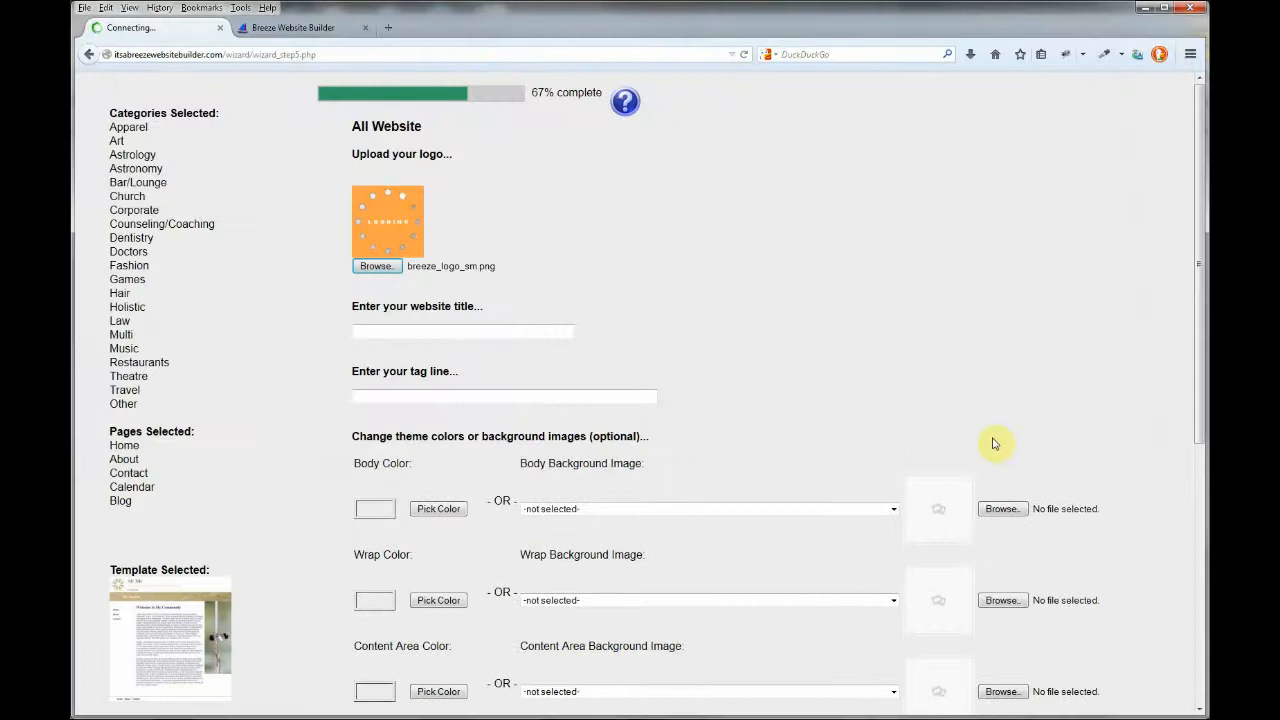
Set the title 'ACME Mouse Traps' and tag line 'Building a better mouse trap'.
{"action": "left_click", "coordinate": [533, 321]}
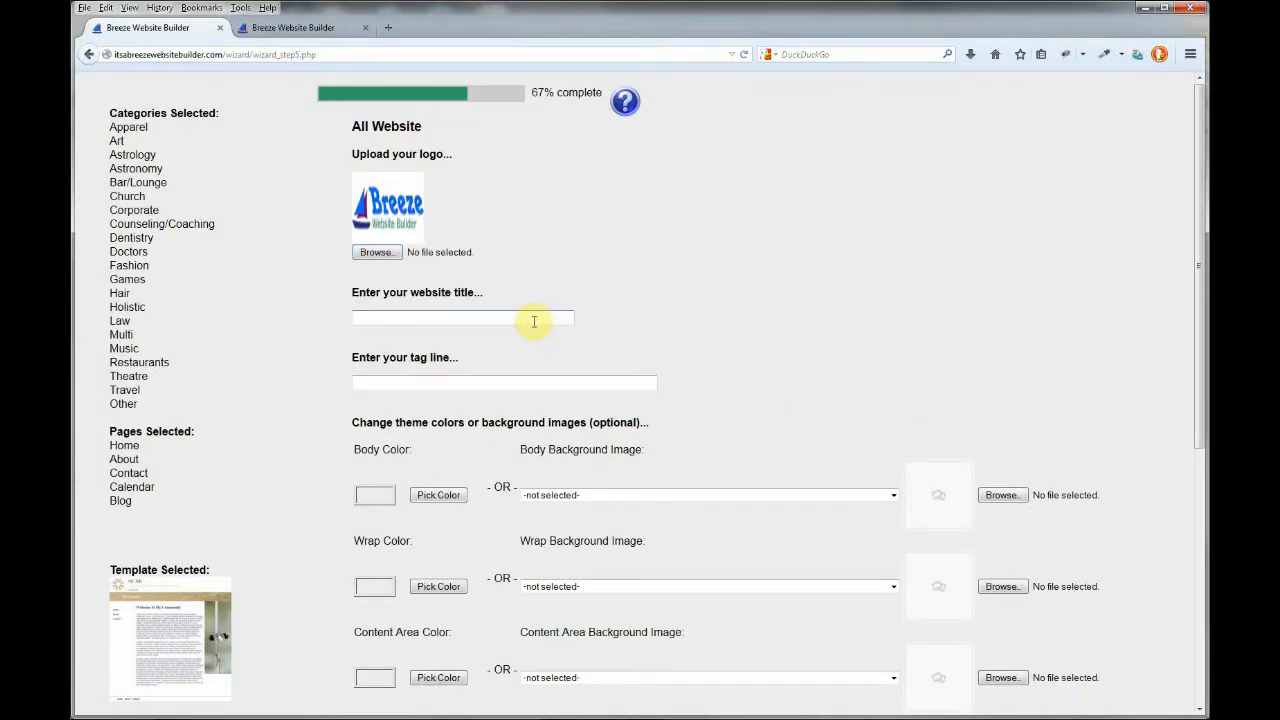
{"action": "key", "text": "Down"}
{"action": "key", "text": "Down"}
{"action": "key", "text": "Tab"}
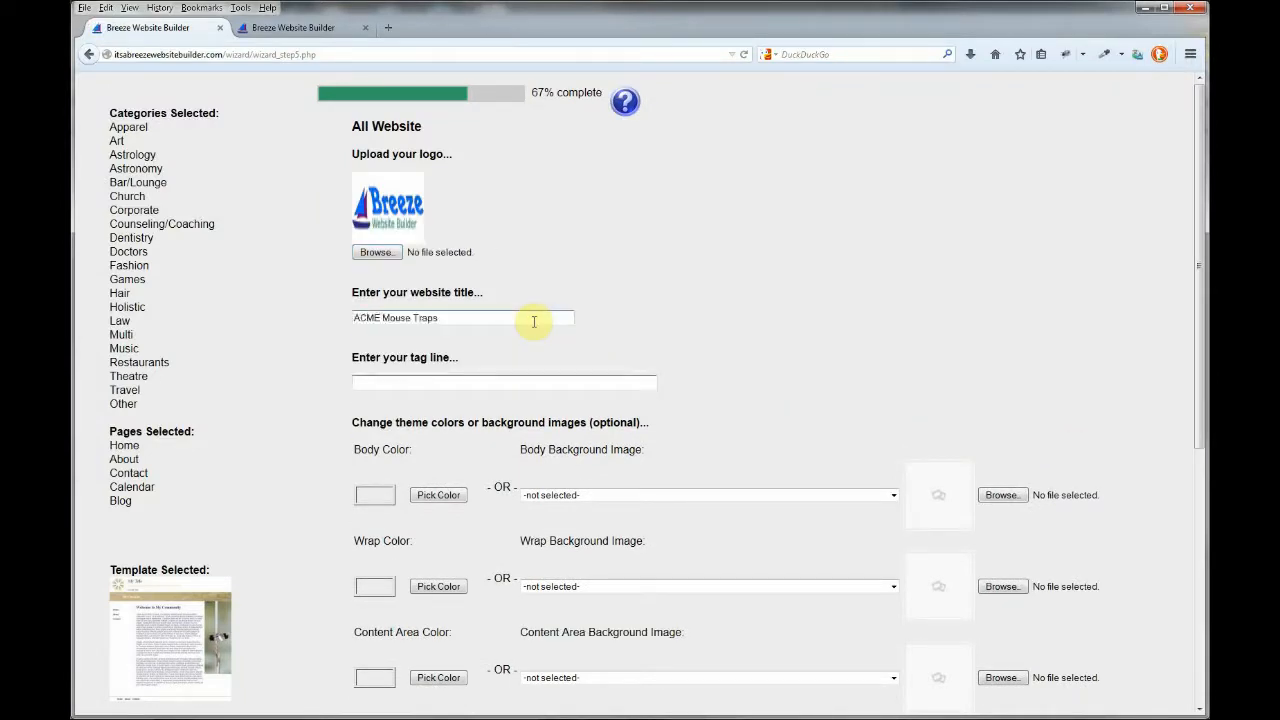
{"action": "key", "text": "Down"}
{"action": "key", "text": "Down"}
{"action": "key", "text": "Tab"}
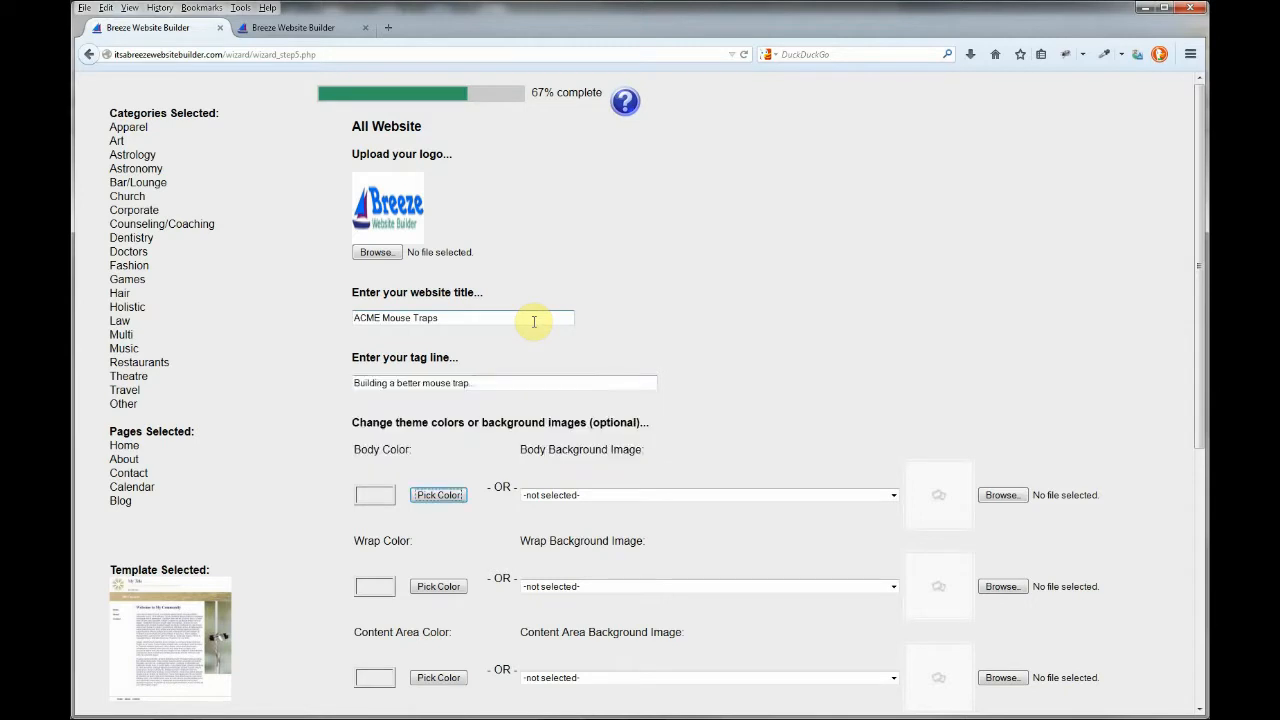
Use the tree_of_light wallpaper as body background and build the site.
{"action": "left_click", "coordinate": [893, 497]}
{"action": "left_click_drag", "start_coordinate": [894, 523], "coordinate": [894, 710]}
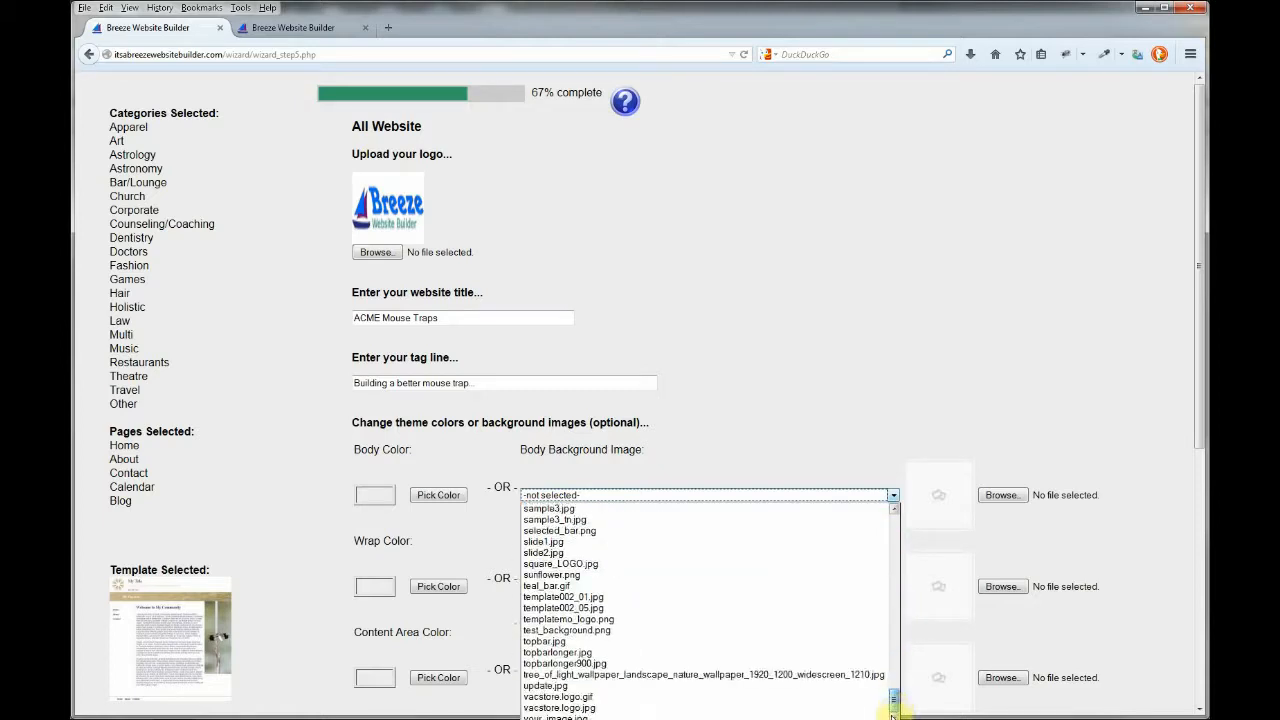
{"action": "left_click", "coordinate": [804, 676]}
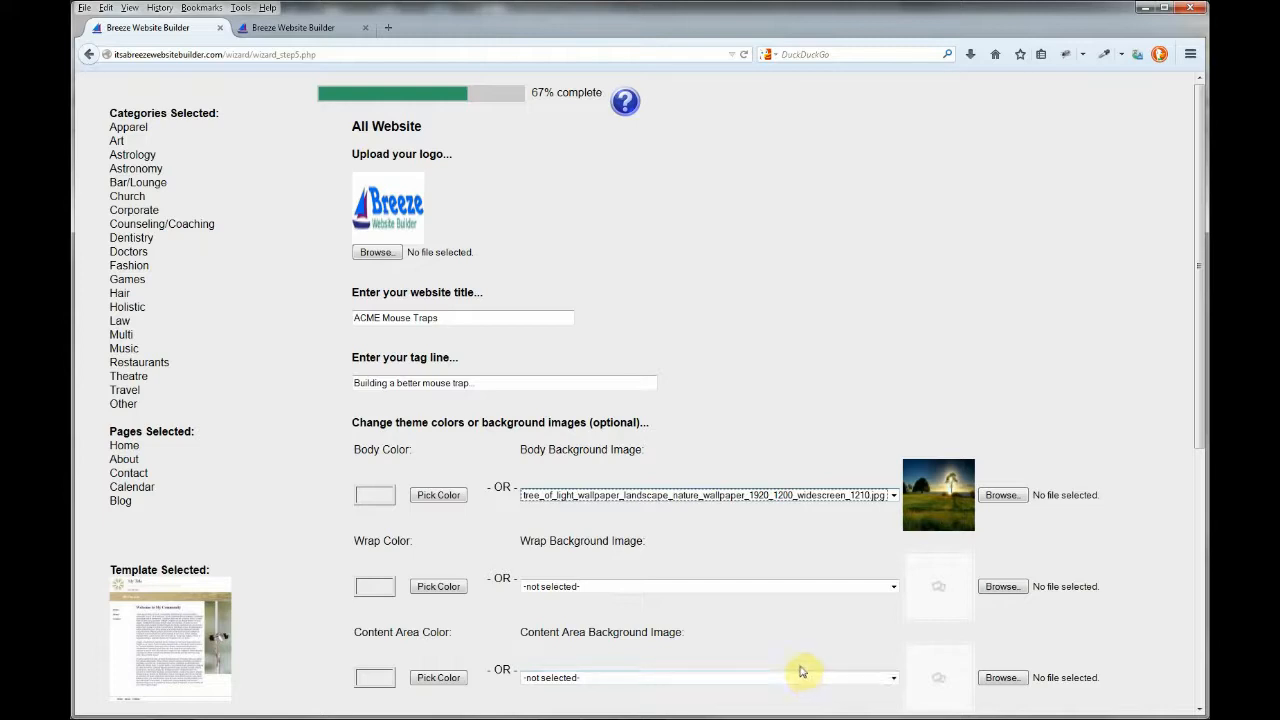
{"action": "left_click_drag", "start_coordinate": [1193, 297], "coordinate": [1188, 494]}
{"action": "left_click", "coordinate": [410, 695]}
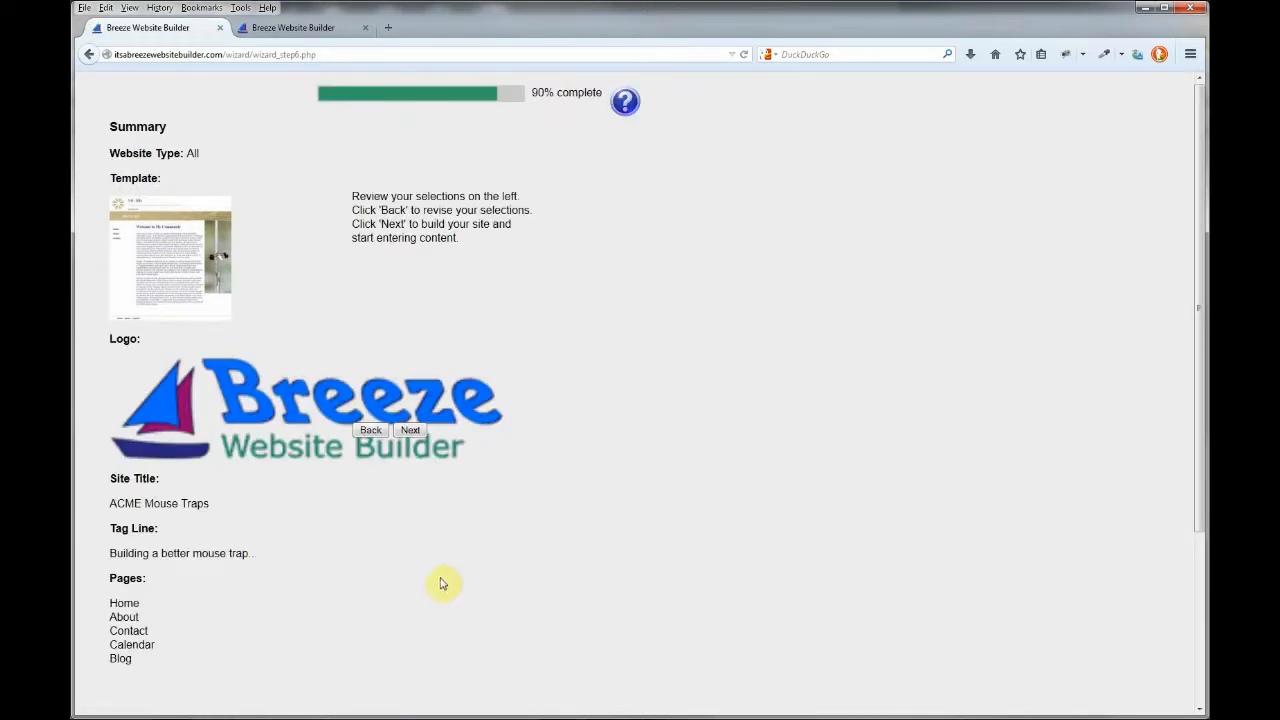
{"action": "left_click", "coordinate": [414, 431]}
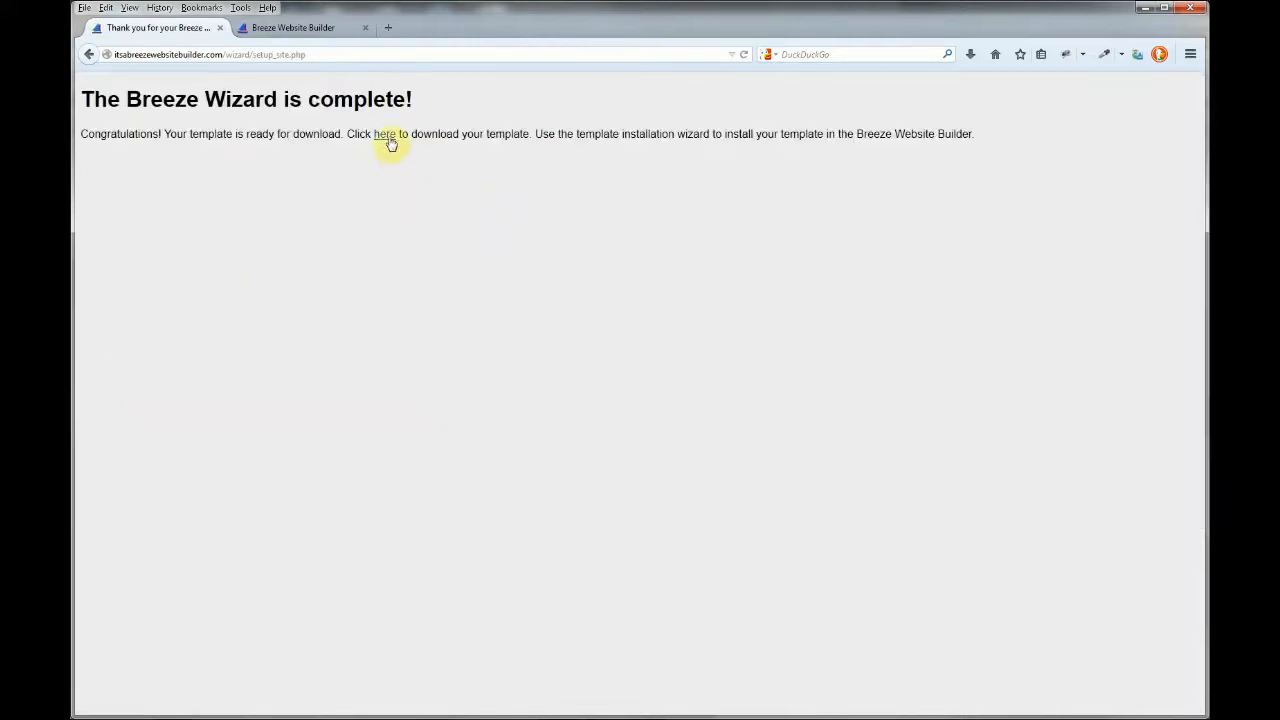
Save template_92.tgz to the Breeze Templates folder, overwriting the existing file.
{"action": "left_click", "coordinate": [386, 136]}
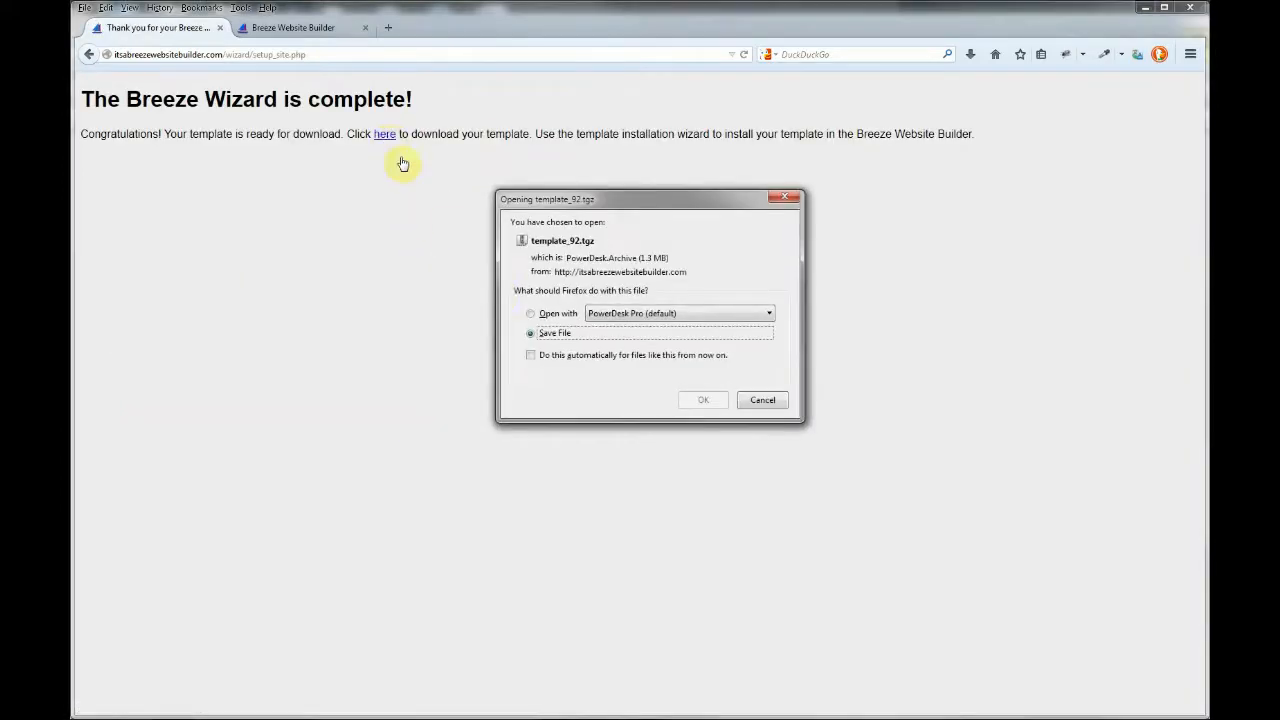
{"action": "left_click", "coordinate": [700, 400]}
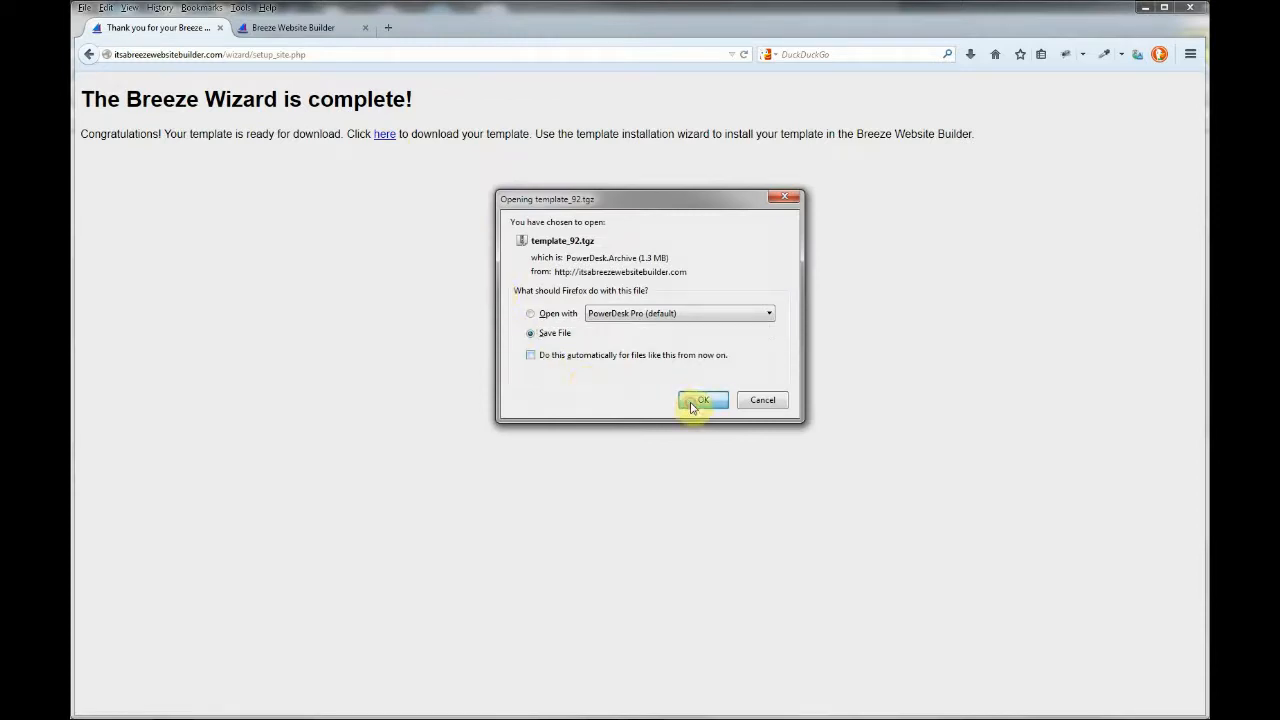
{"action": "left_click", "coordinate": [1062, 446]}
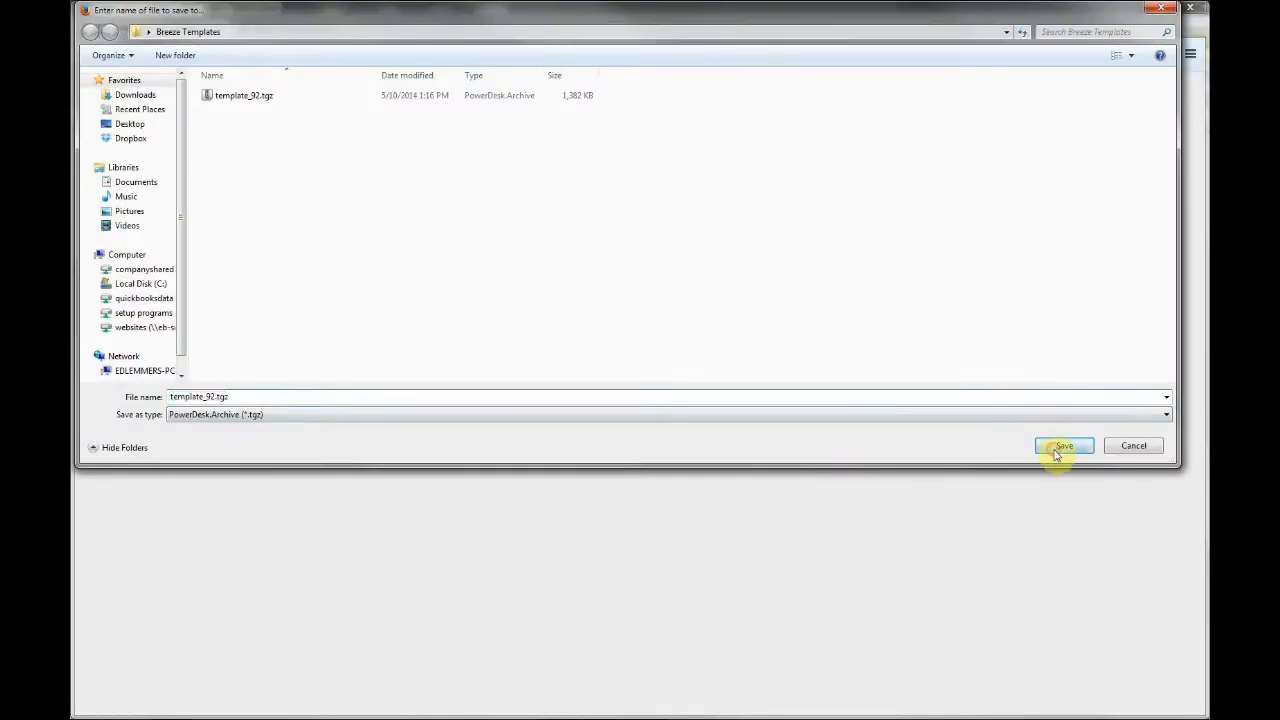
{"action": "left_click", "coordinate": [633, 373]}
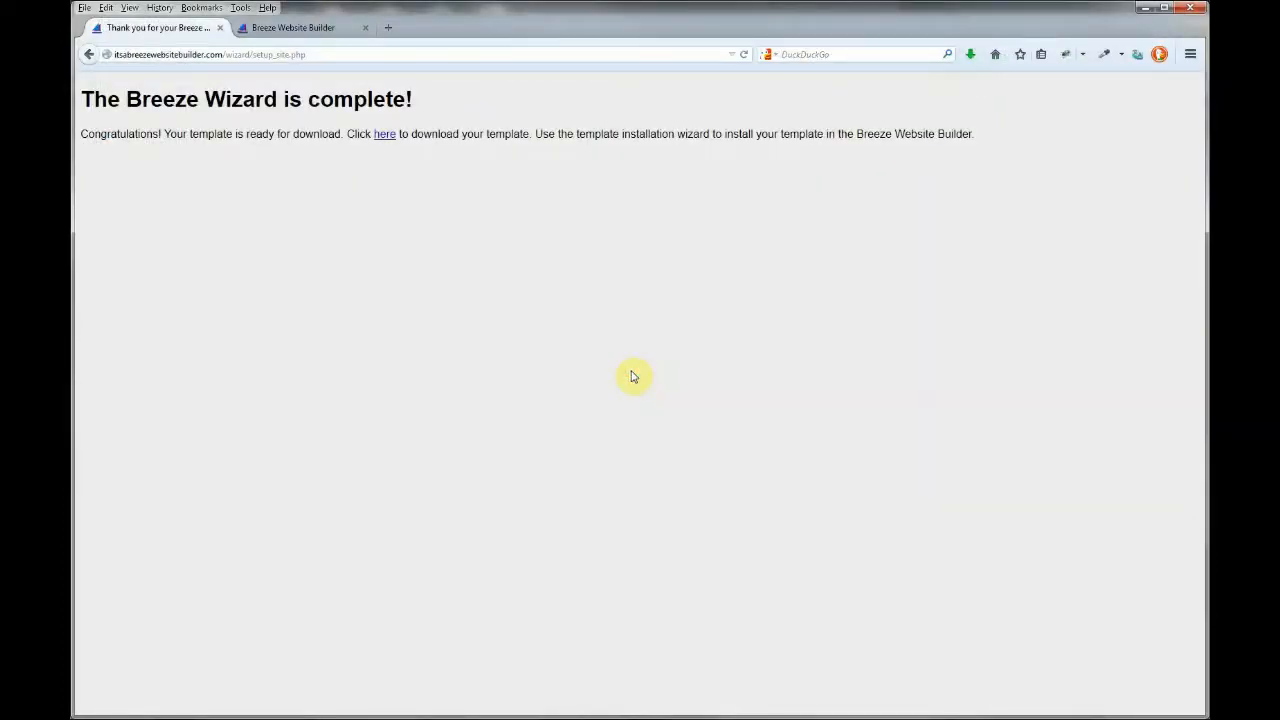
Log in to the Breeze admin dashboard with the saved credentials.
{"action": "left_click", "coordinate": [318, 32]}
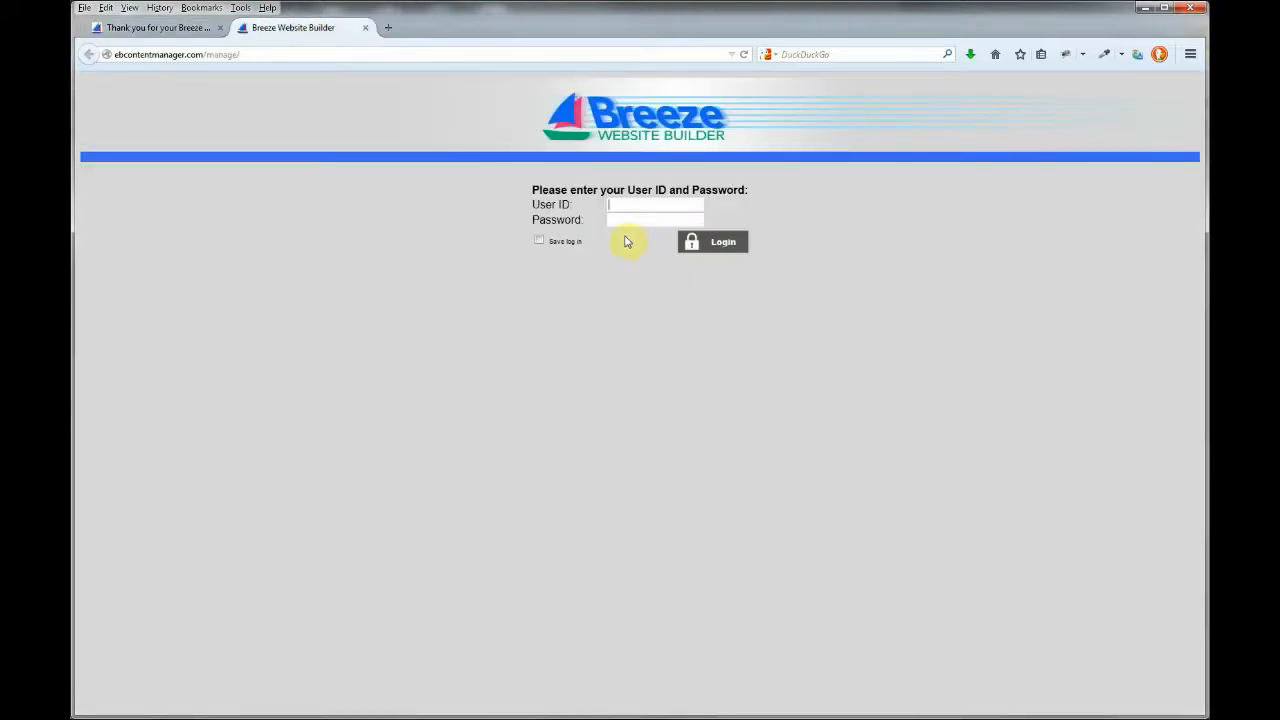
{"action": "type", "text": "admin"}
{"action": "key", "text": "Tab"}
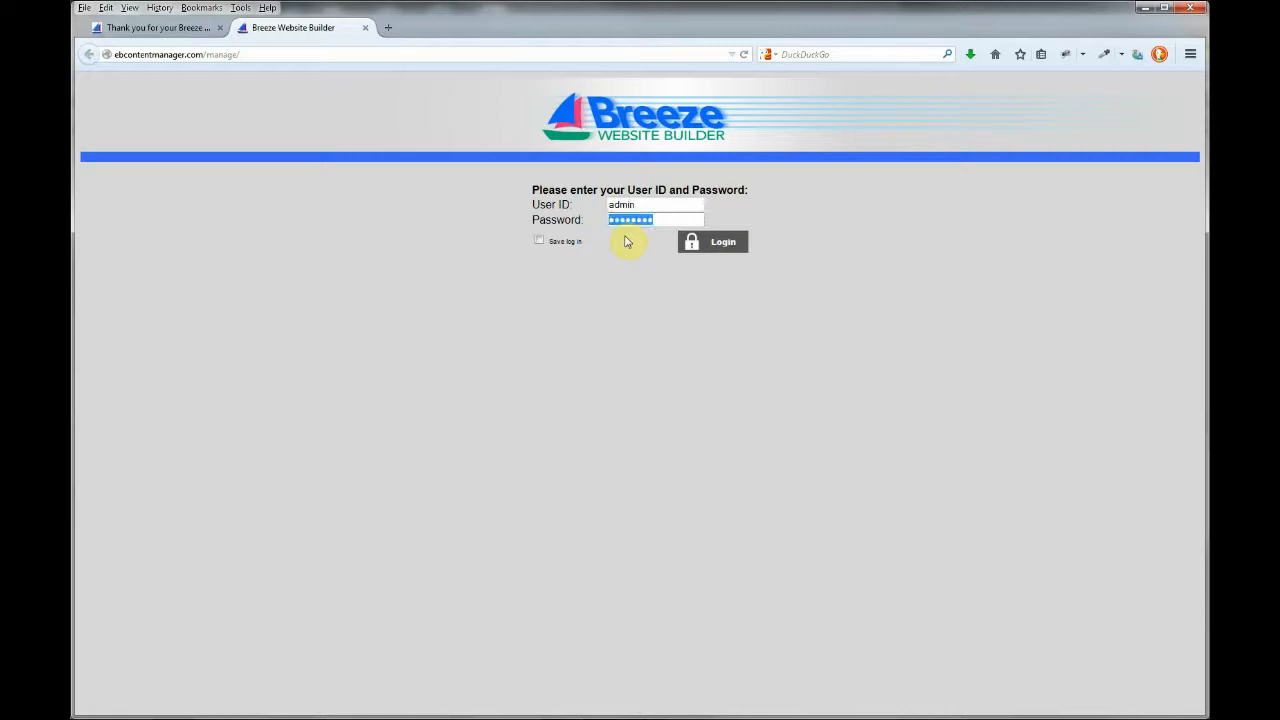
{"action": "left_click", "coordinate": [706, 241]}
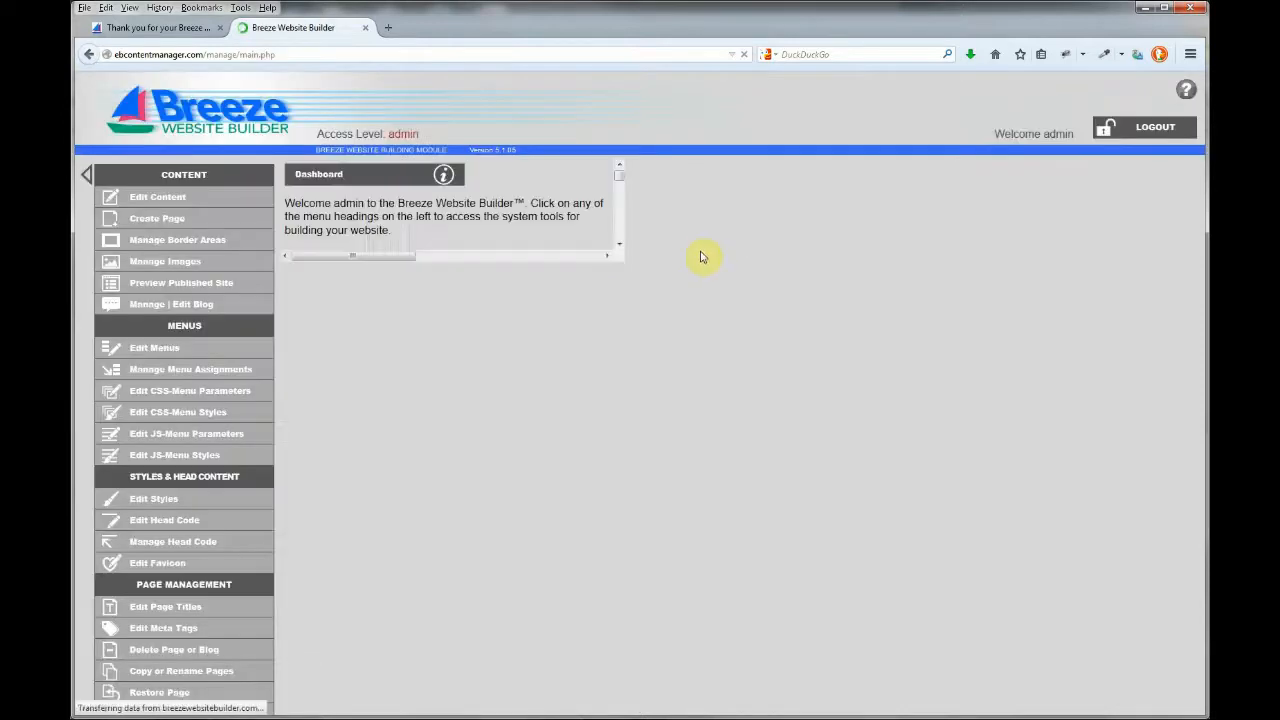
Start a template upload under Site Management with 'Delete all pages' ticked.
{"action": "left_click", "coordinate": [184, 272]}
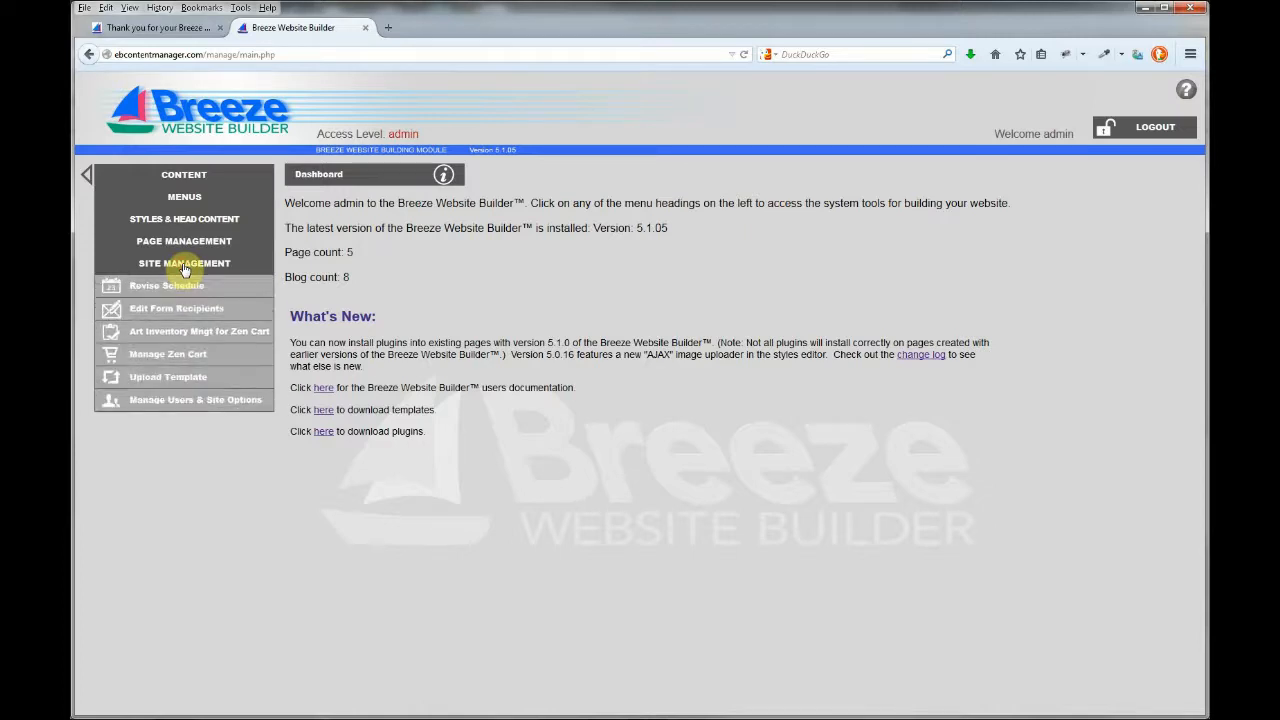
{"action": "left_click", "coordinate": [189, 378]}
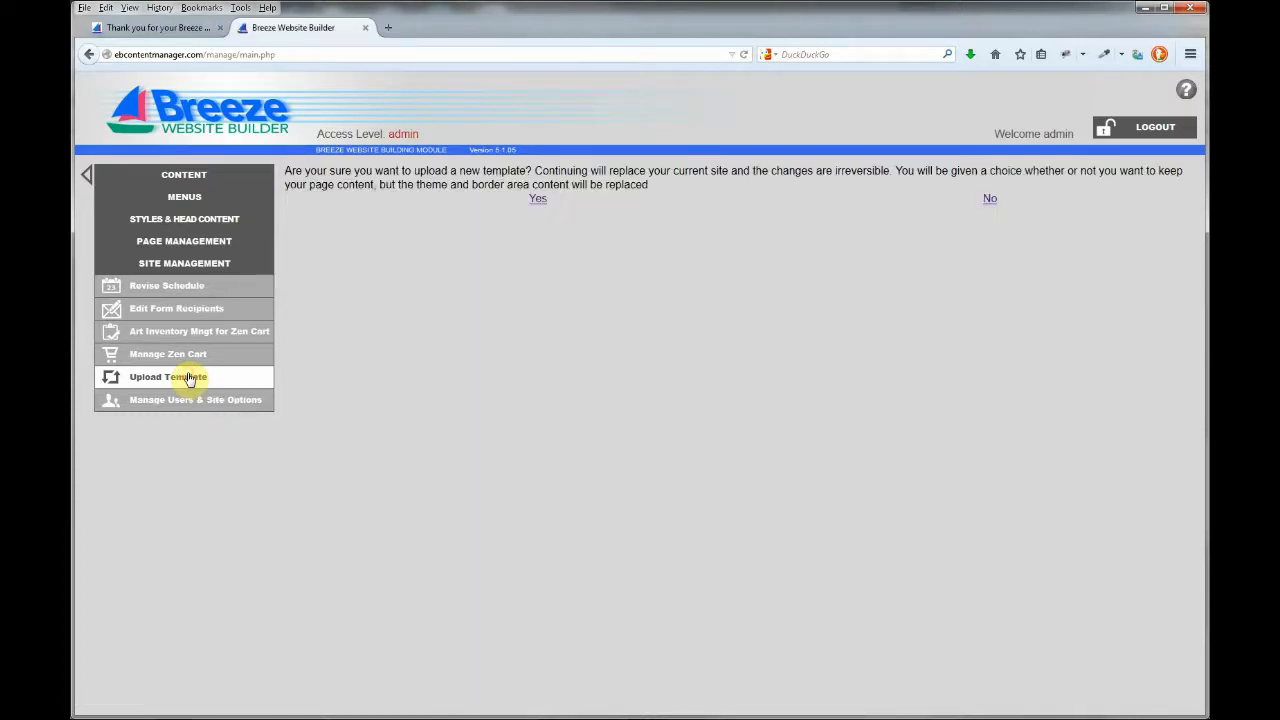
{"action": "left_click", "coordinate": [537, 203]}
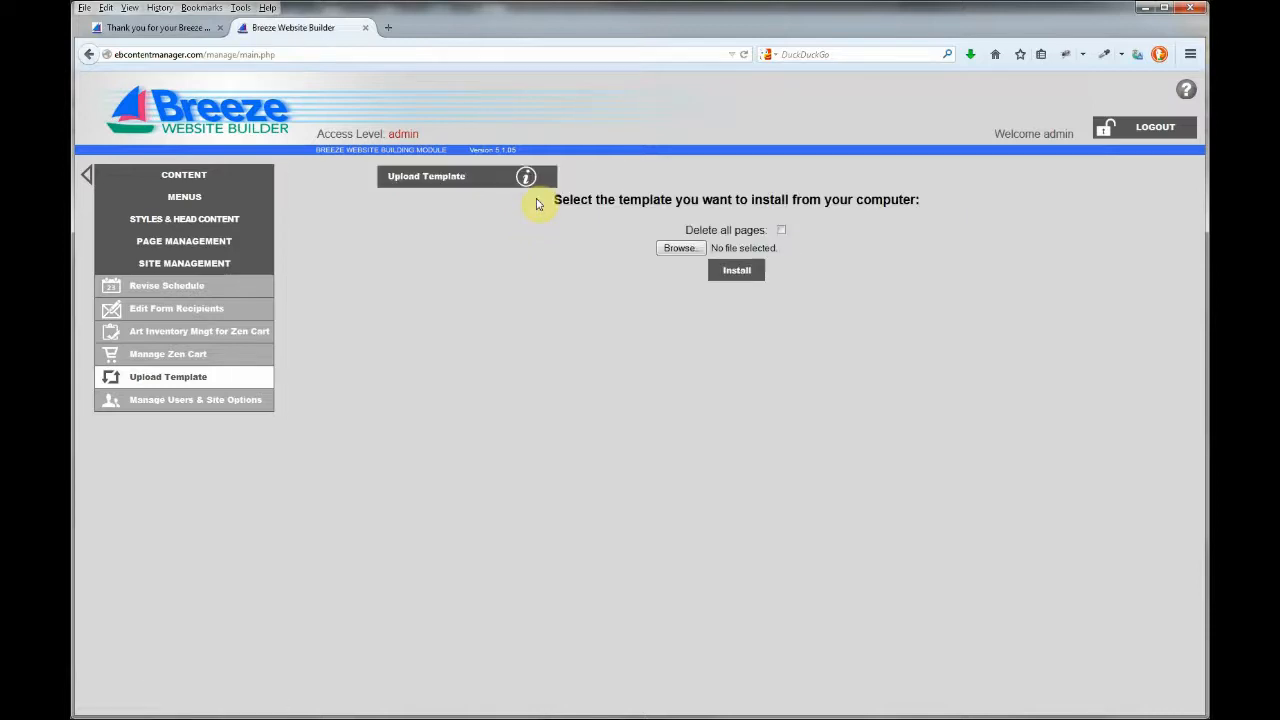
{"action": "left_click", "coordinate": [781, 231]}
{"action": "left_click", "coordinate": [568, 305]}
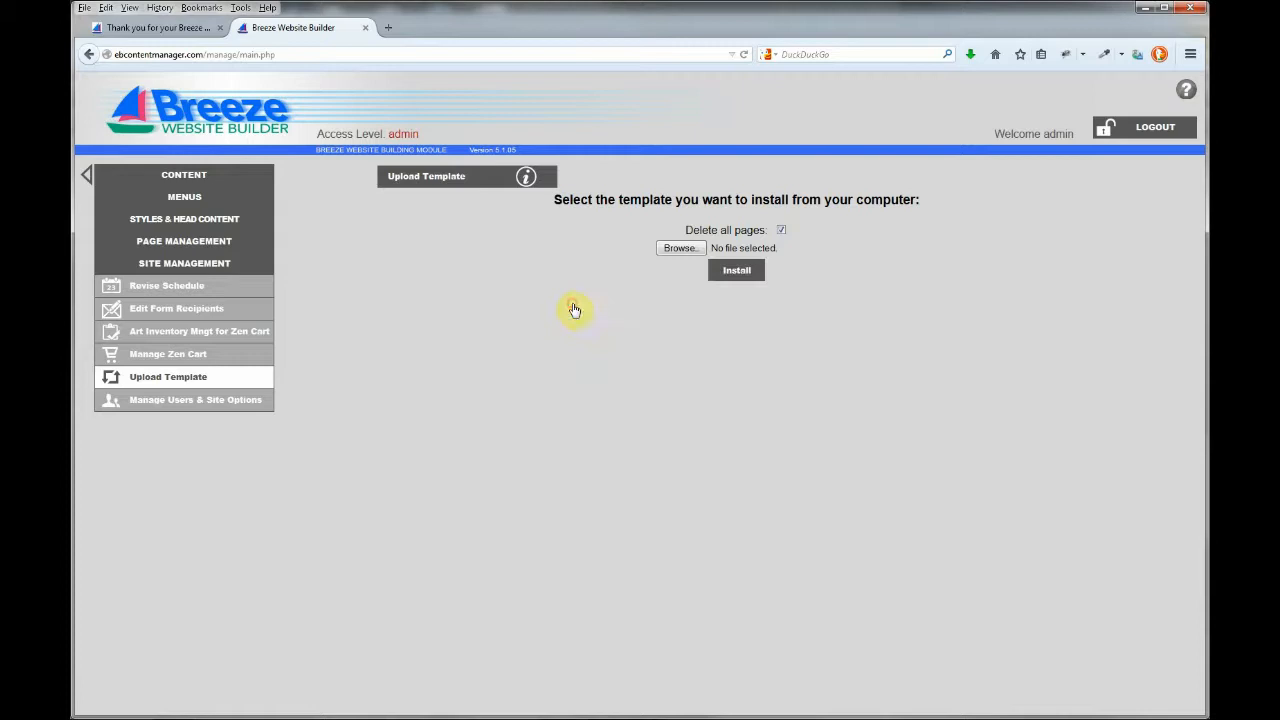
Select template_92.tgz as the template file to upload.
{"action": "left_click", "coordinate": [670, 252]}
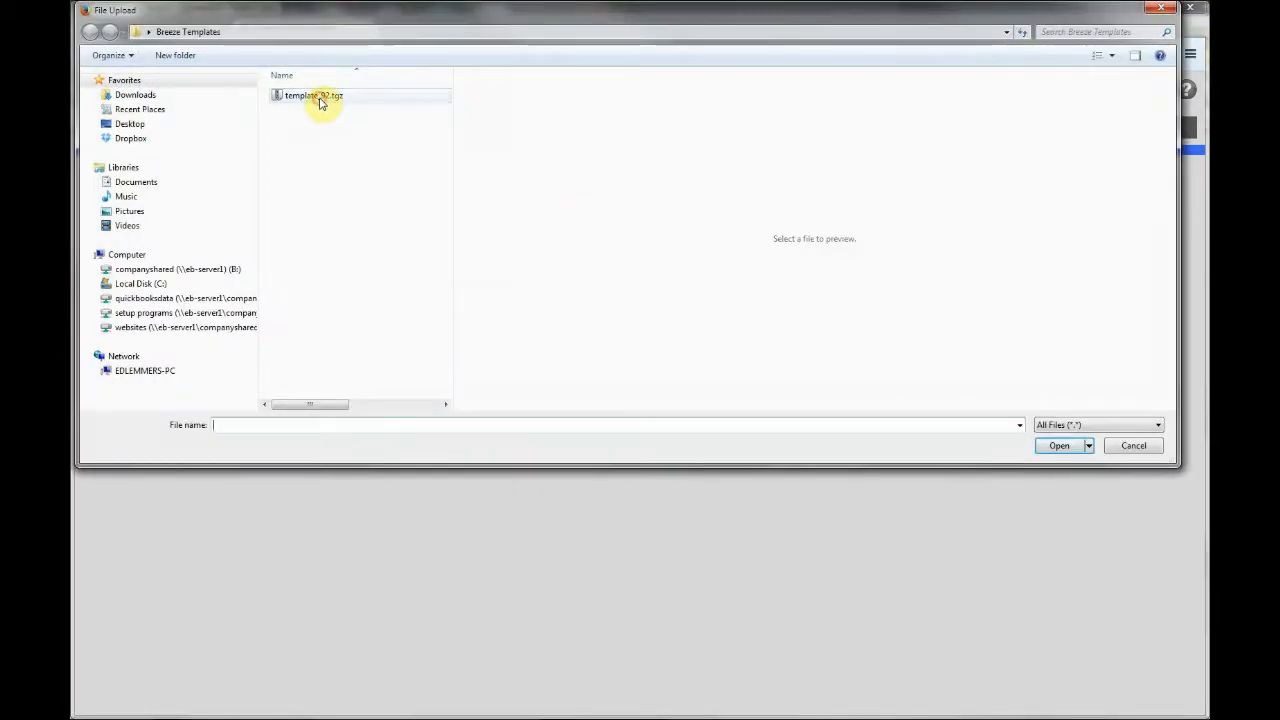
{"action": "left_click", "coordinate": [320, 100]}
{"action": "left_click", "coordinate": [1058, 446]}
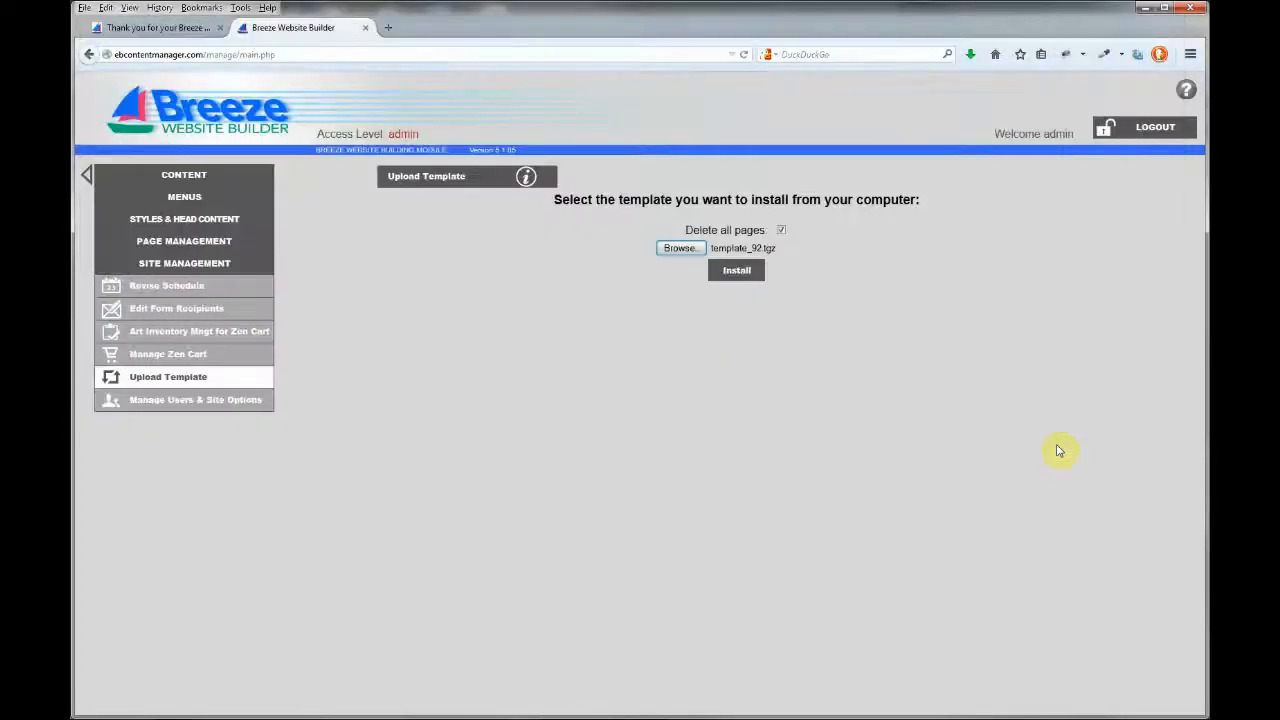
Install template_92.tgz and continue to the dashboard once the build log completes.
{"action": "left_click", "coordinate": [735, 272]}
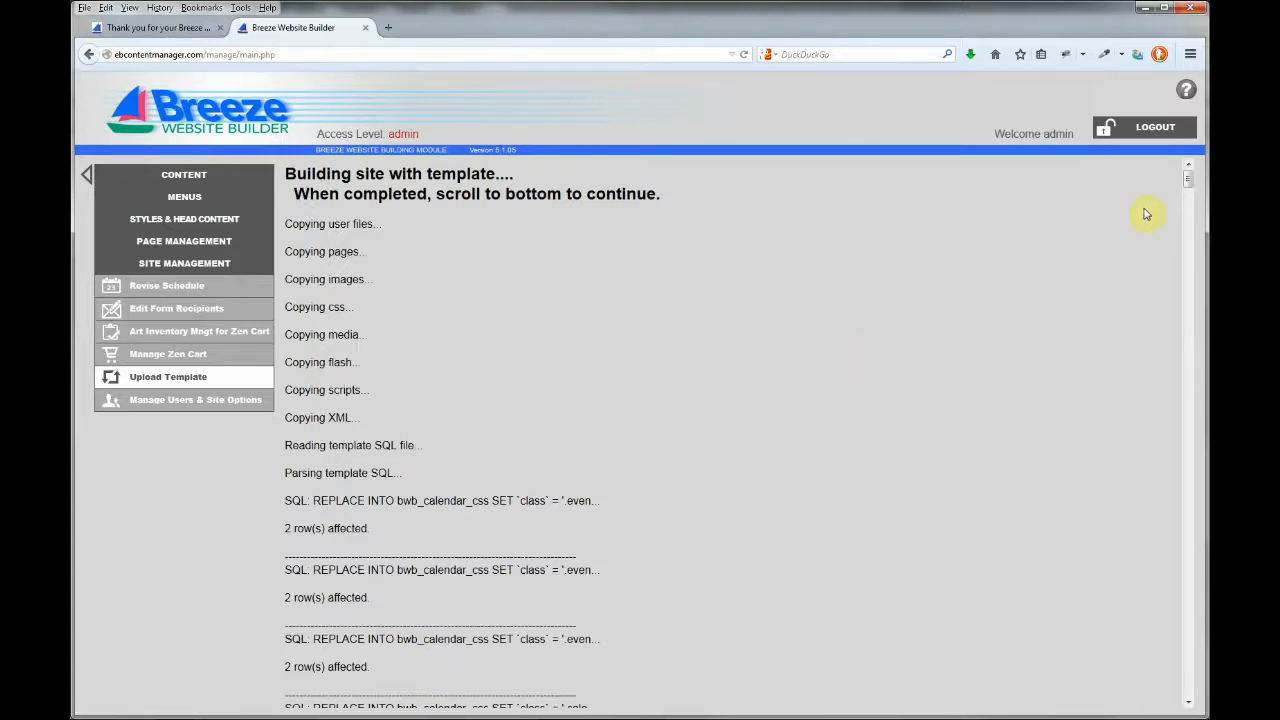
{"action": "left_click_drag", "start_coordinate": [1190, 183], "coordinate": [1188, 690]}
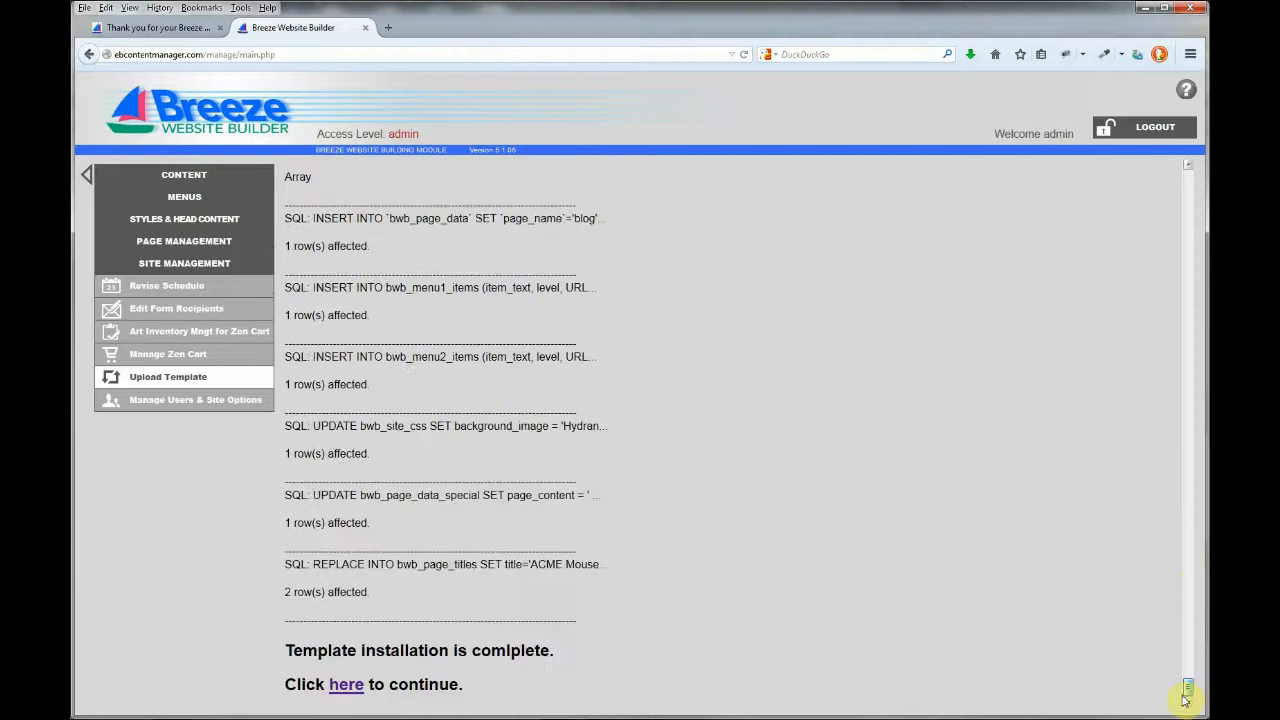
{"action": "left_click", "coordinate": [357, 688]}
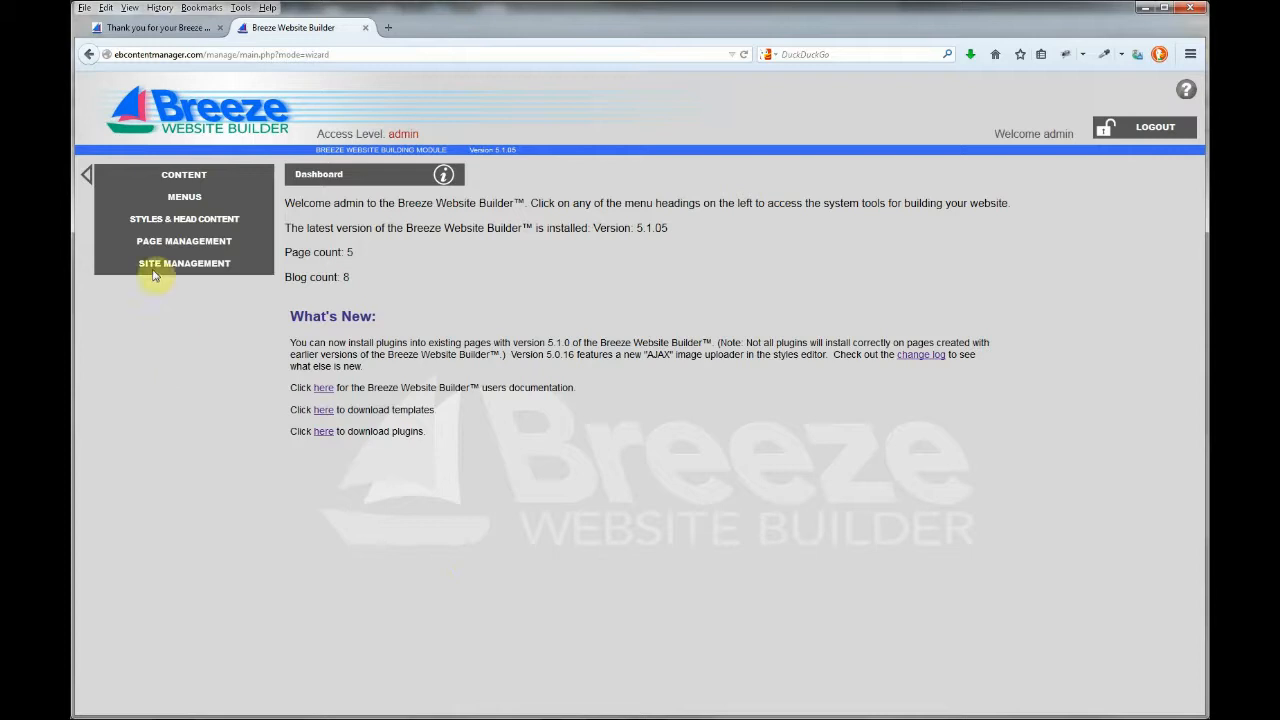
Preview the published ACME Mouse Traps site, then list its border areas.
{"action": "left_click", "coordinate": [172, 177]}
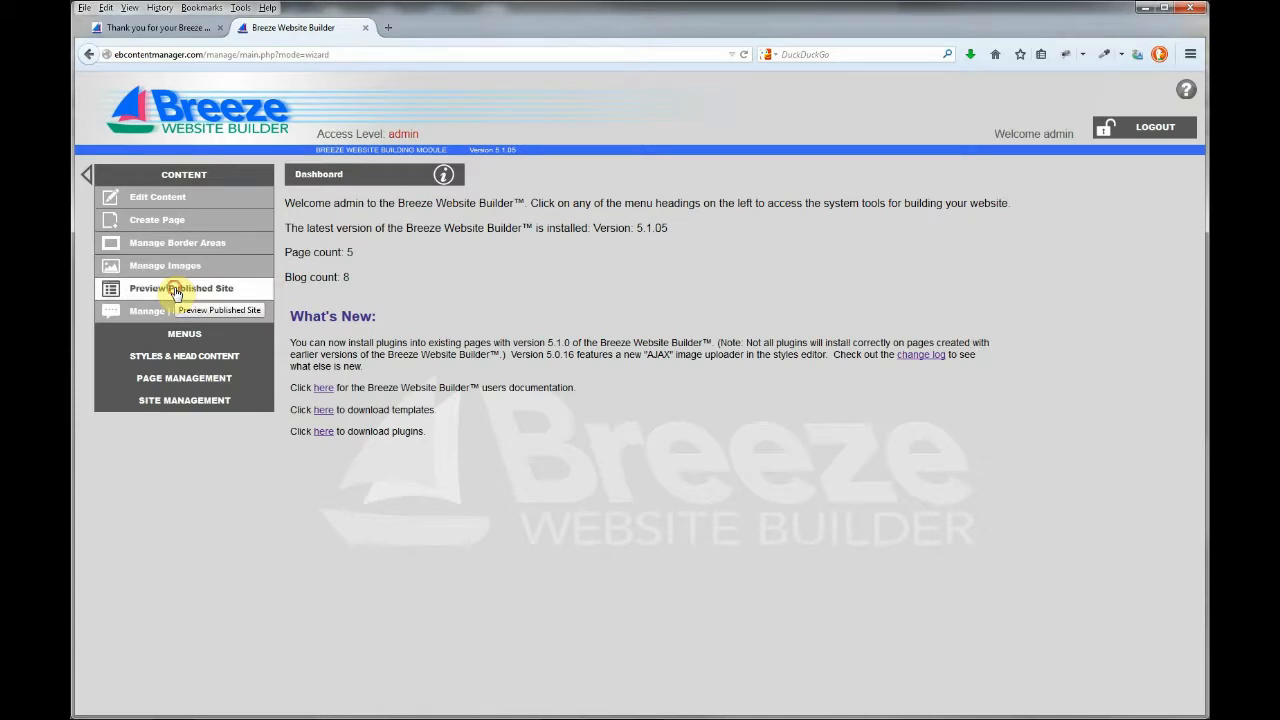
{"action": "left_click", "coordinate": [176, 290]}
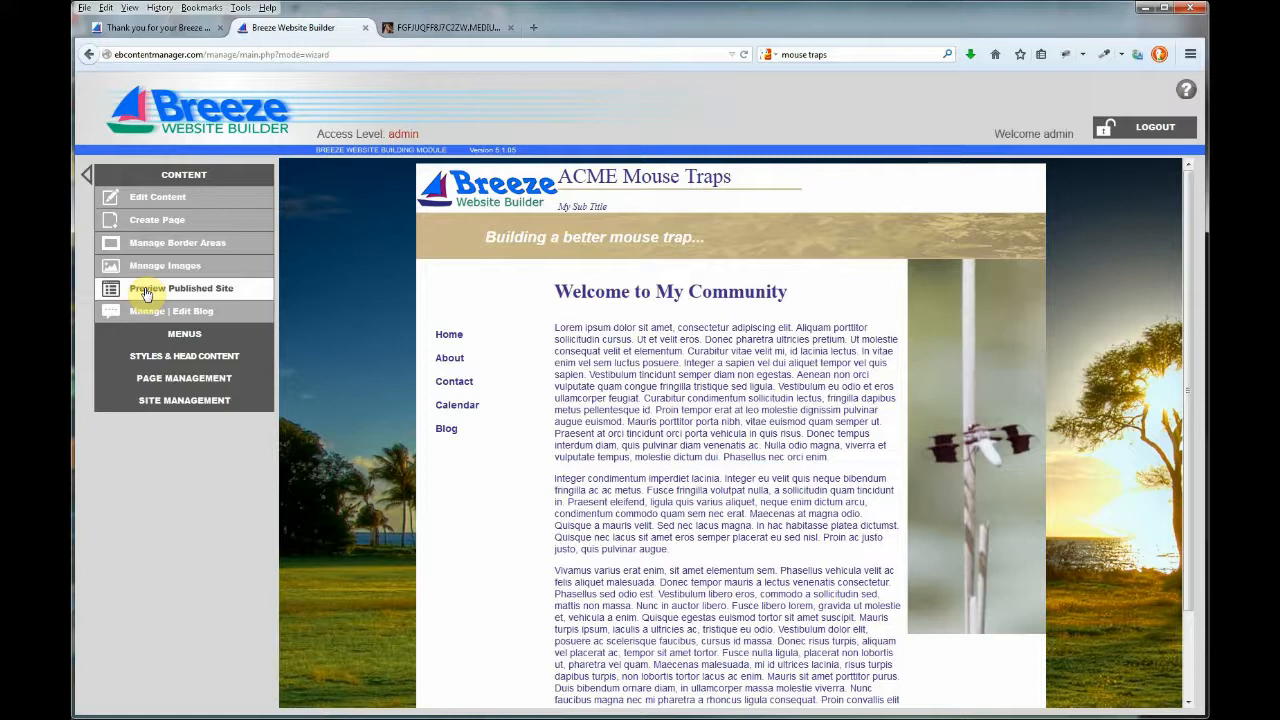
{"action": "scroll", "coordinate": [560, 350], "scroll_direction": "down", "scroll_amount": 2}
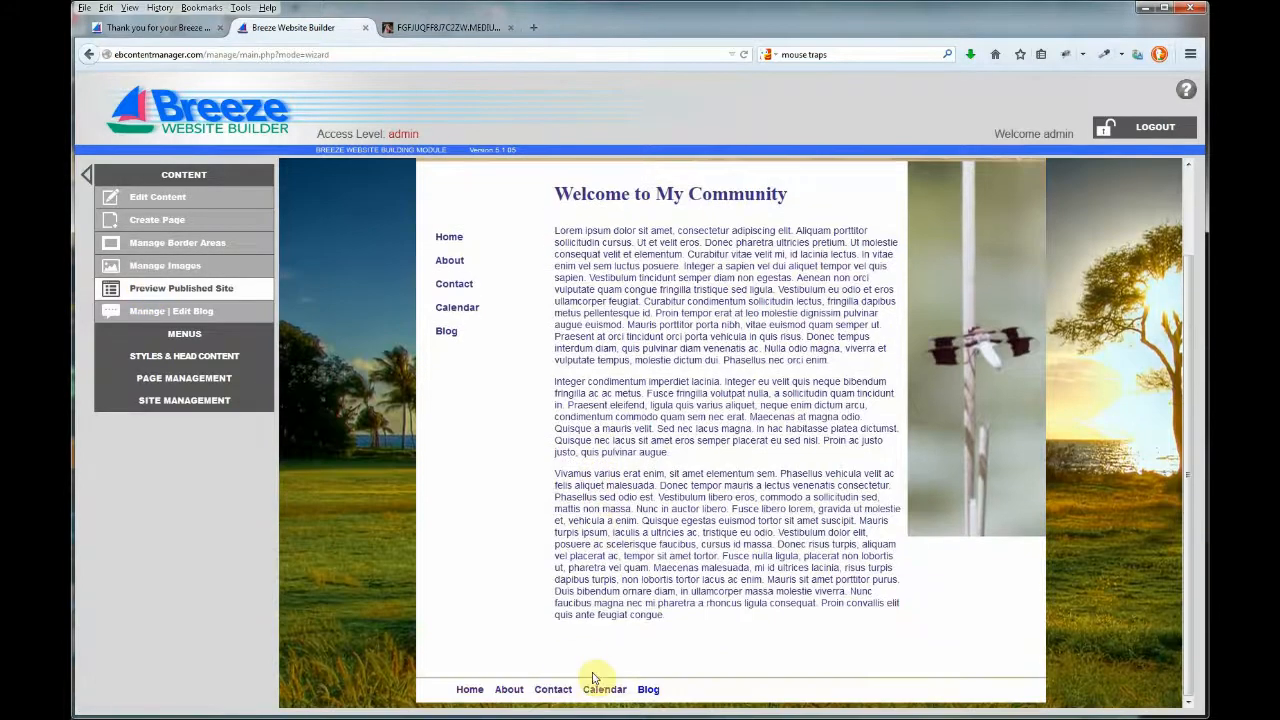
{"action": "scroll", "coordinate": [443, 252], "scroll_direction": "up", "scroll_amount": 2}
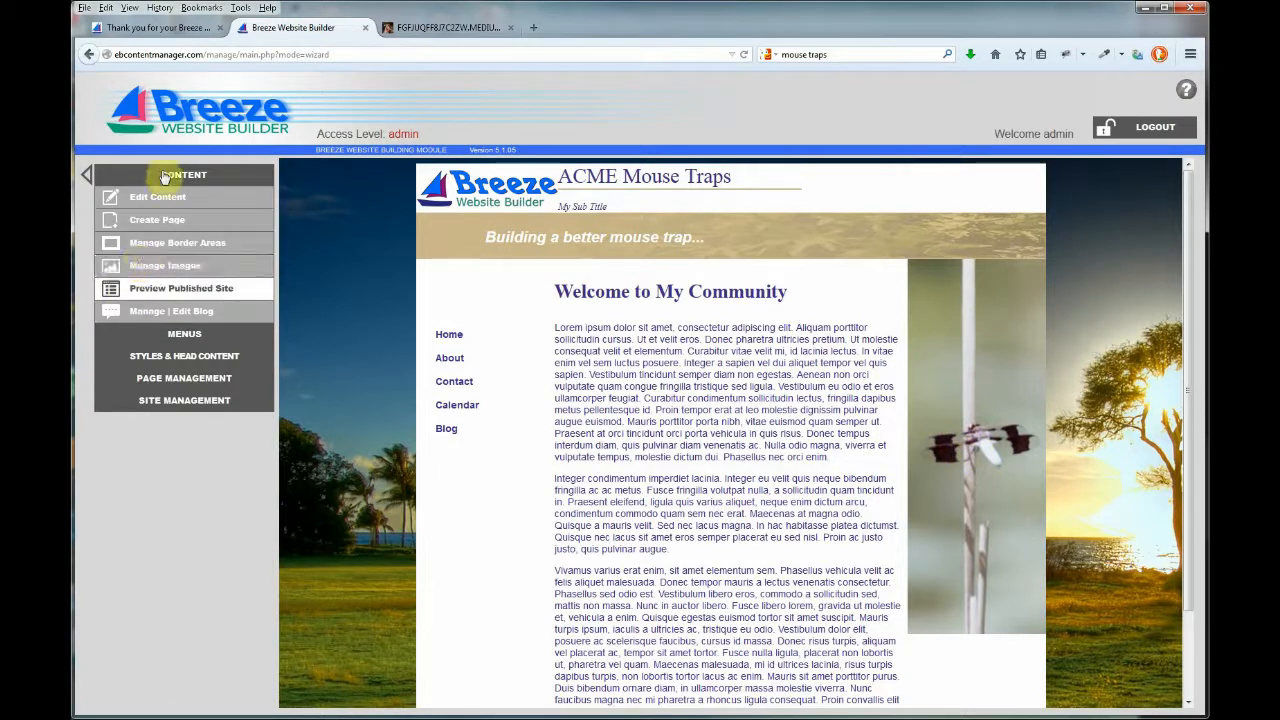
{"action": "left_click", "coordinate": [152, 248]}
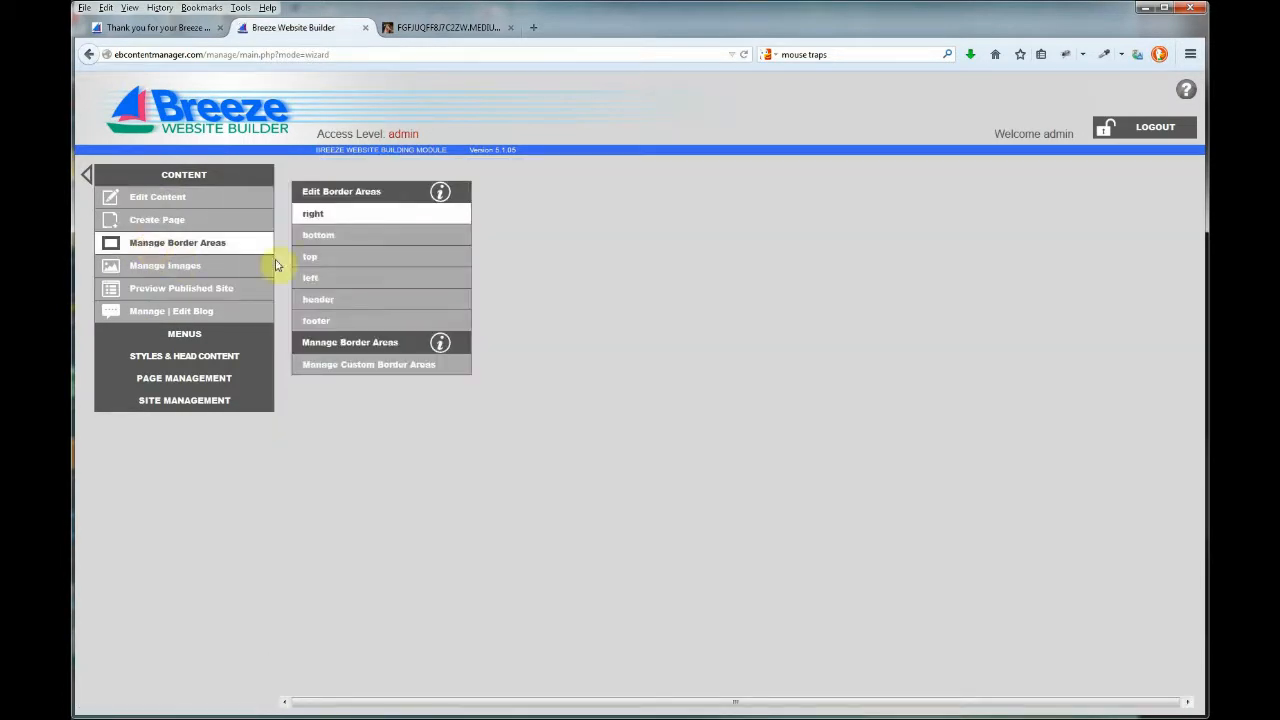
Edit the right border area and open Image Properties for Dragonfly_2.jpg.
{"action": "left_click", "coordinate": [318, 214]}
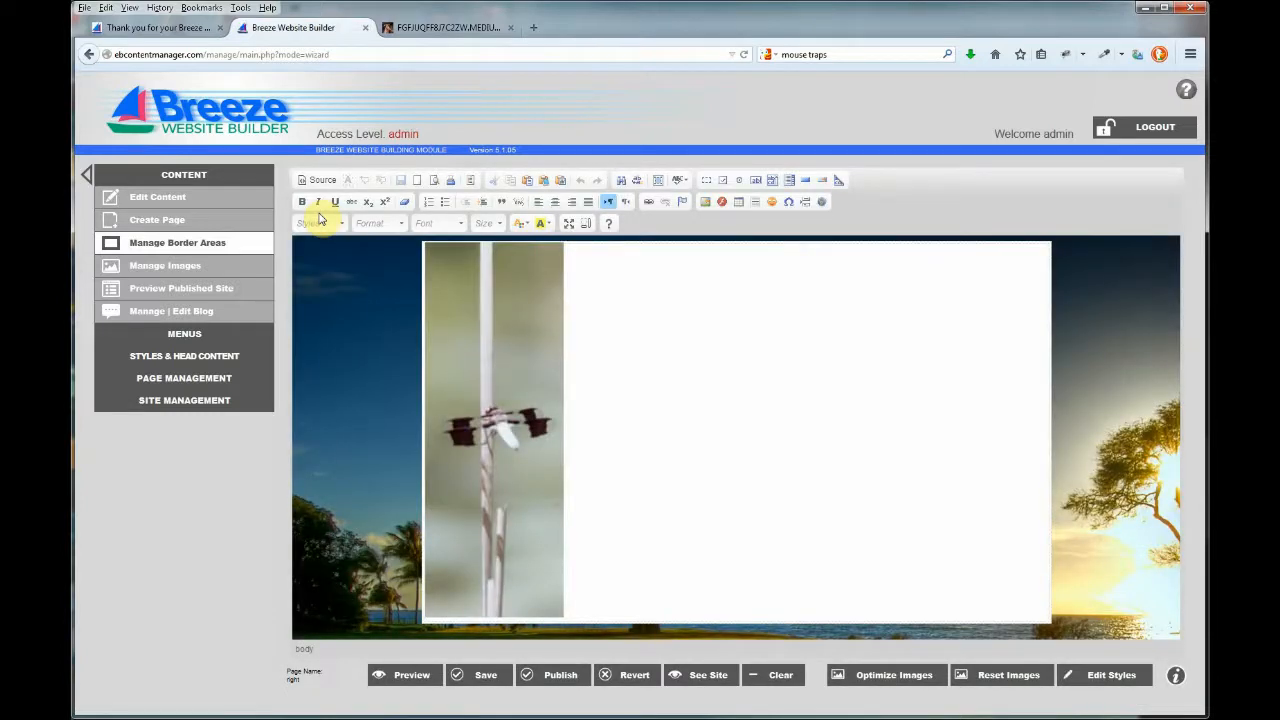
{"action": "left_click", "coordinate": [481, 401]}
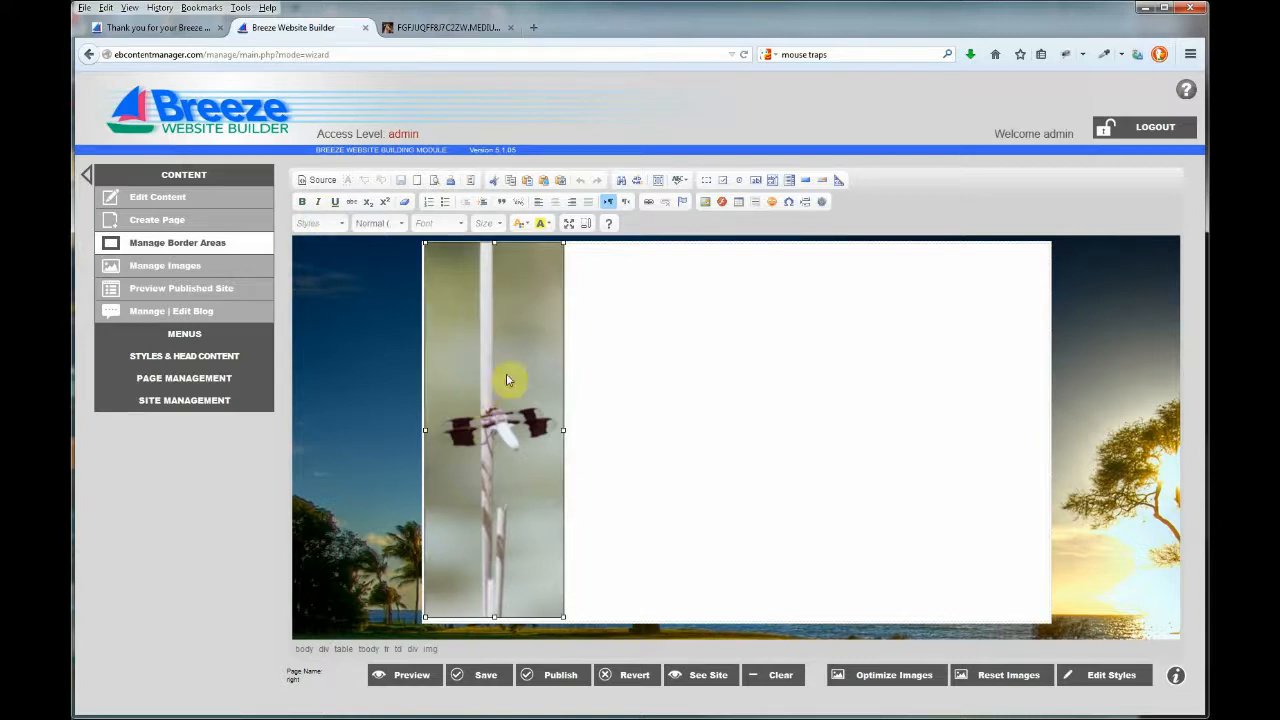
{"action": "left_click", "coordinate": [704, 203]}
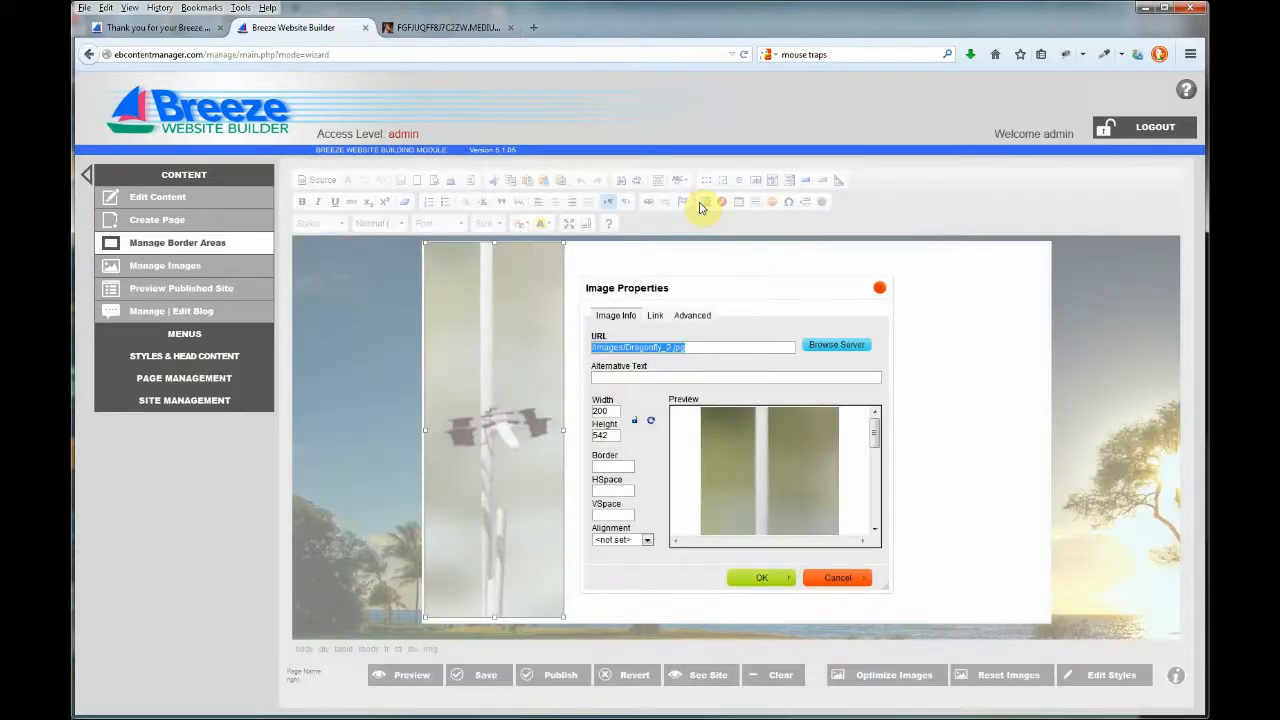
Upload mouse_trap_car.jpg to the images folder and pick it as the border image.
{"action": "left_click", "coordinate": [825, 346]}
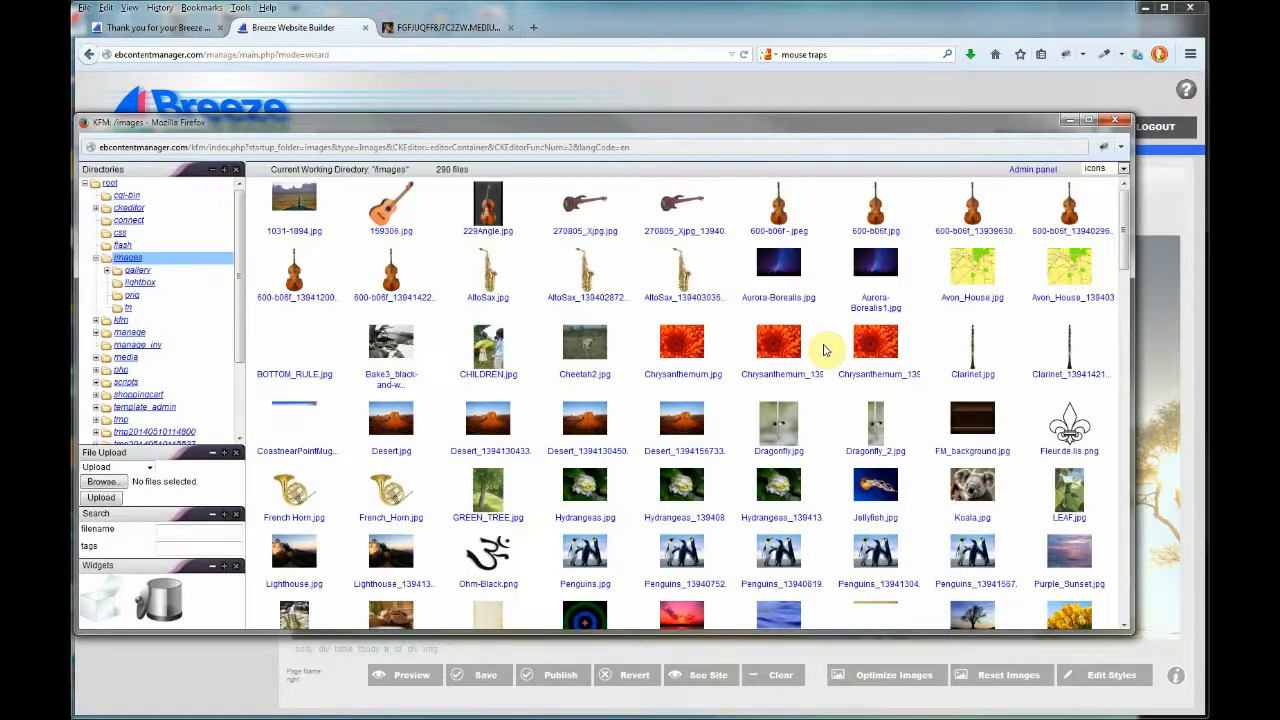
{"action": "left_click", "coordinate": [114, 484]}
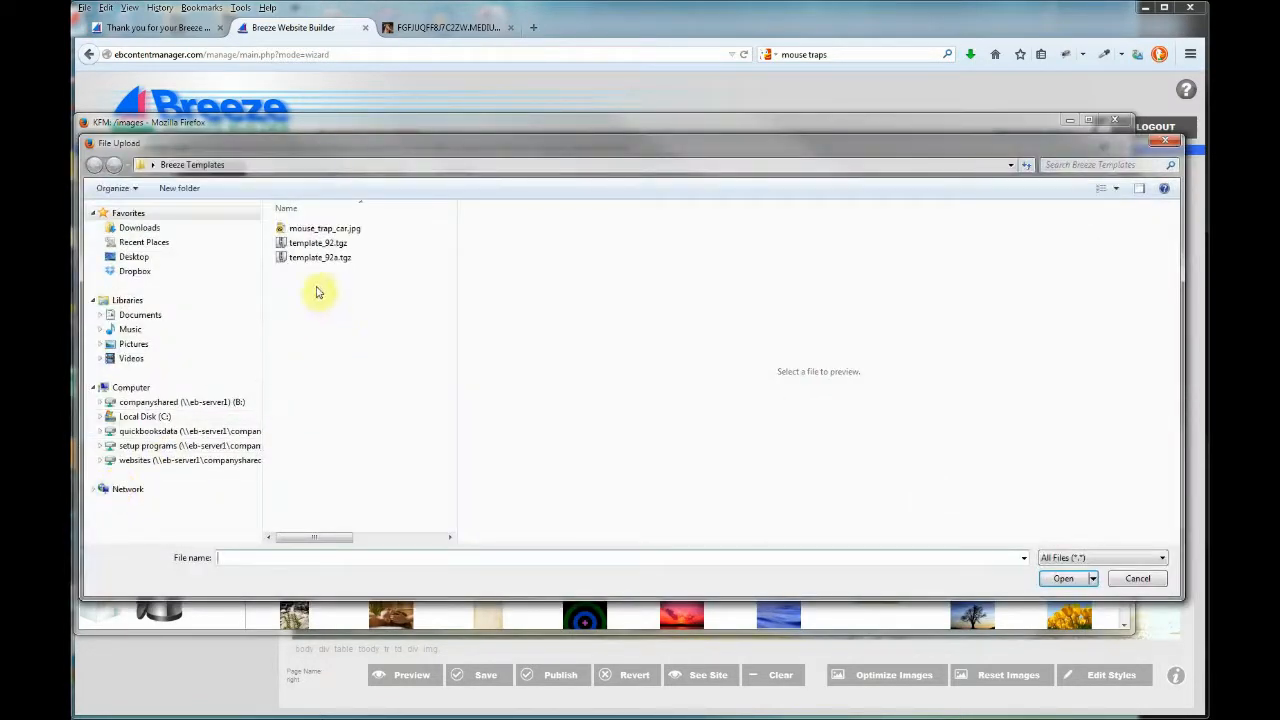
{"action": "left_click", "coordinate": [314, 229]}
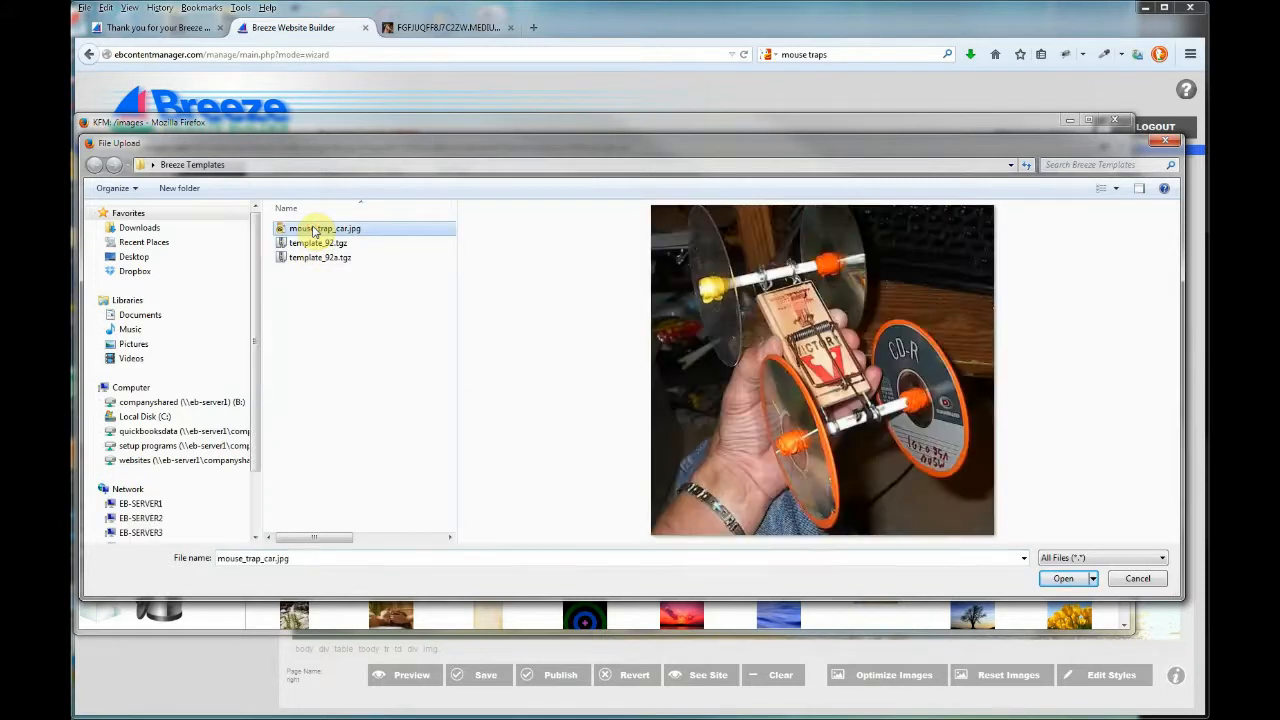
{"action": "left_click", "coordinate": [1060, 582]}
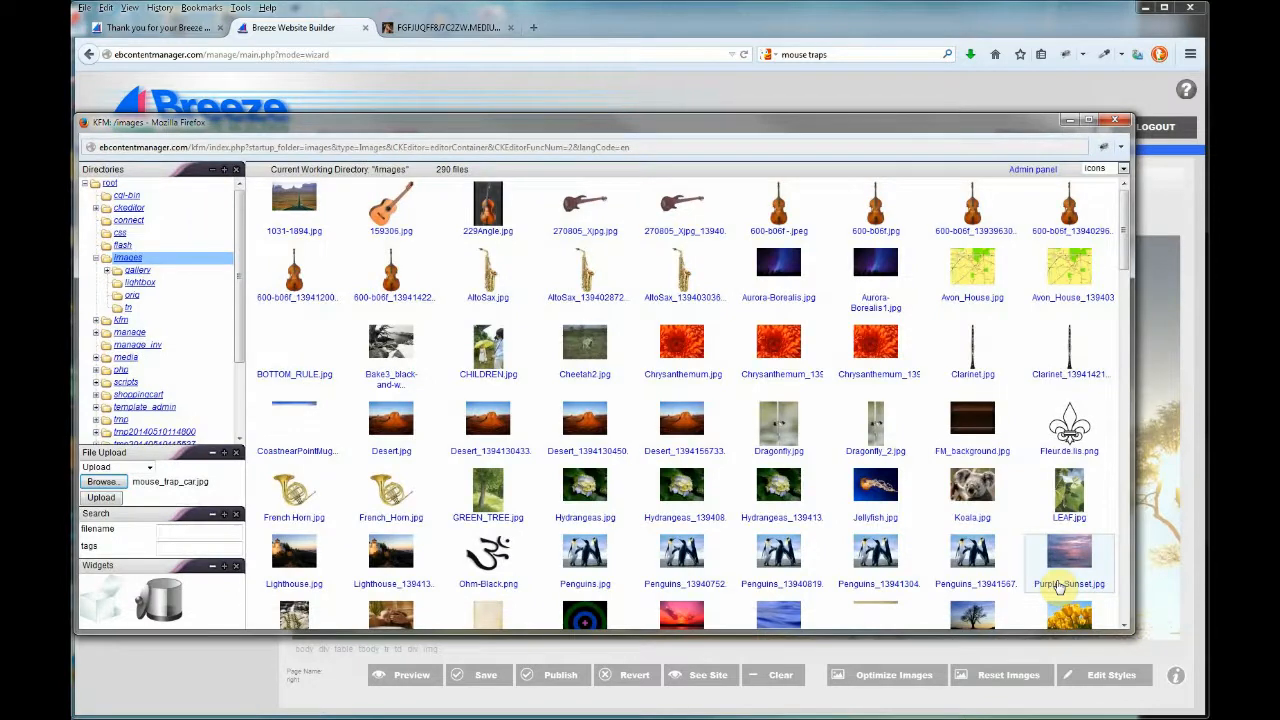
{"action": "left_click", "coordinate": [101, 497]}
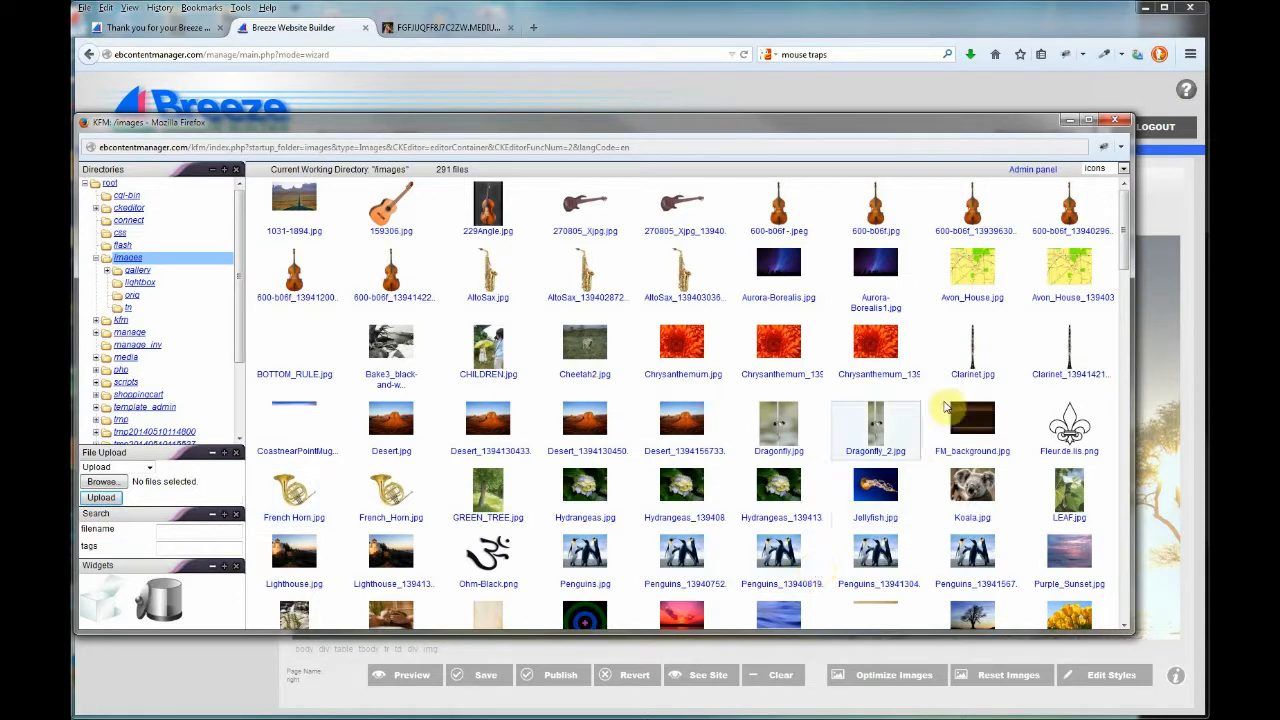
{"action": "left_click_drag", "start_coordinate": [1125, 248], "coordinate": [1082, 502]}
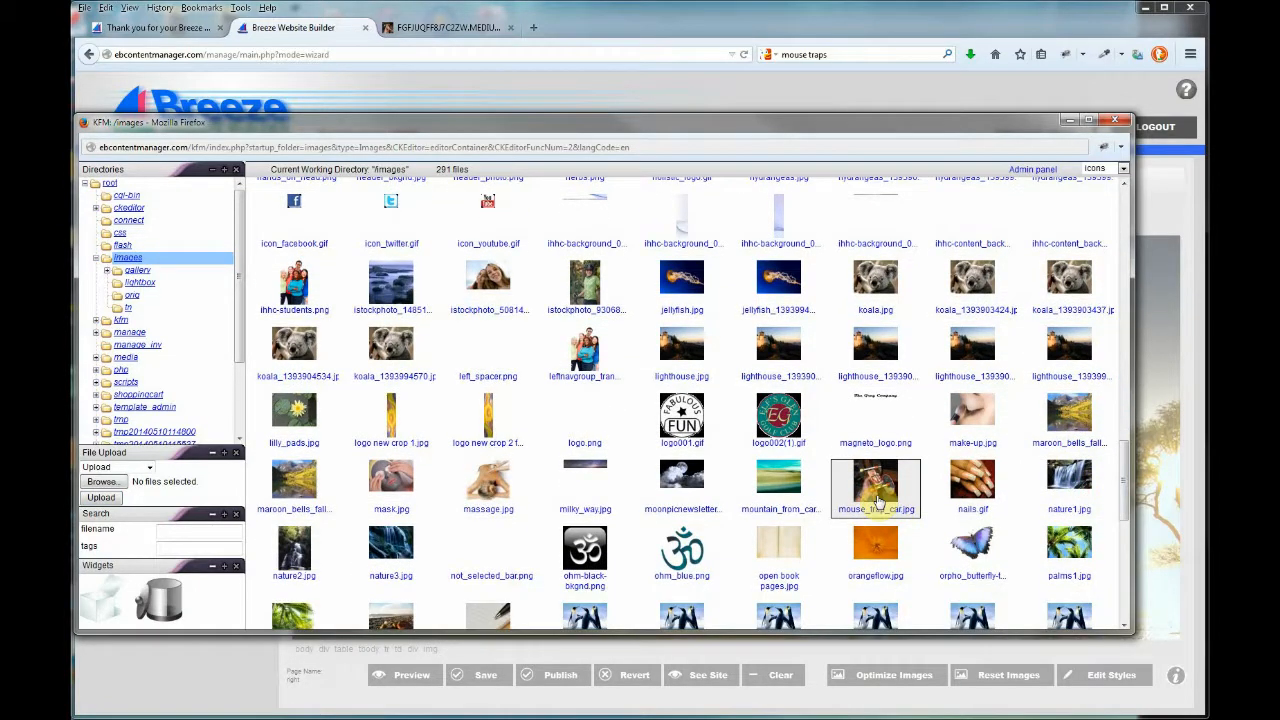
{"action": "double_click", "coordinate": [876, 488]}
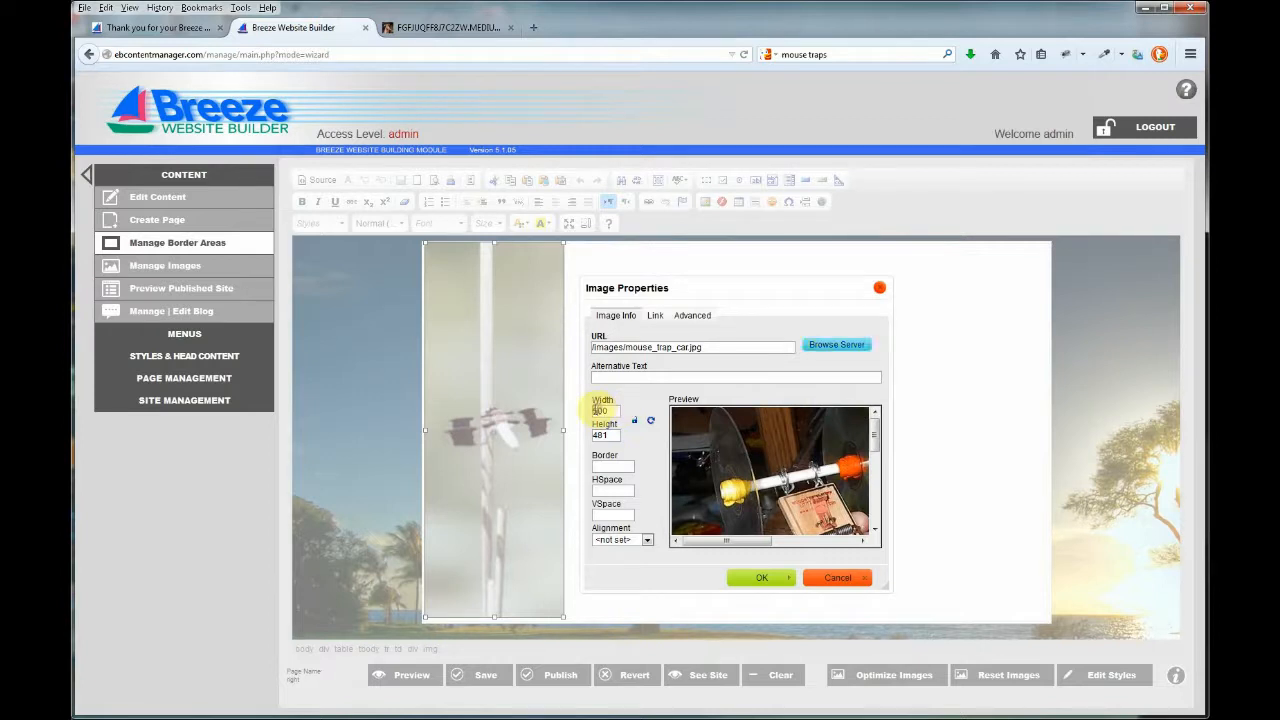
Resize the mouse trap car image to width 200 with locked proportions (height 192).
{"action": "left_click_drag", "start_coordinate": [596, 410], "coordinate": [634, 418]}
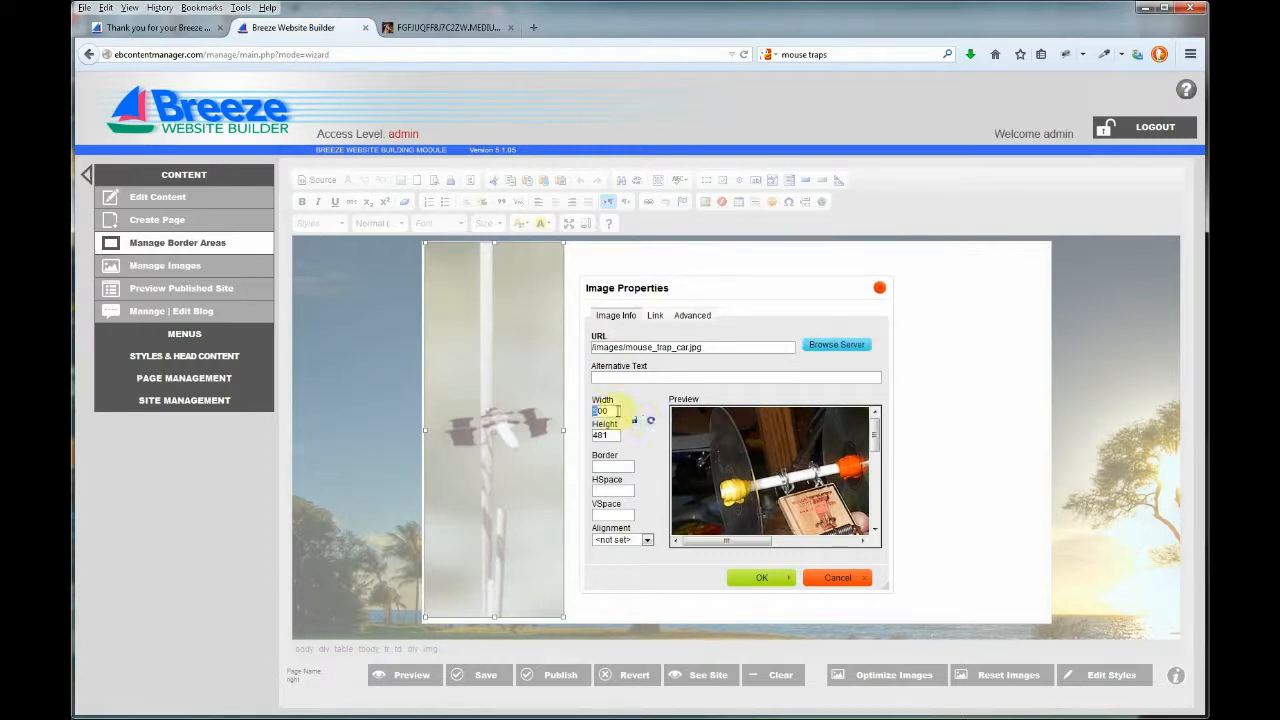
{"action": "type", "text": "2"}
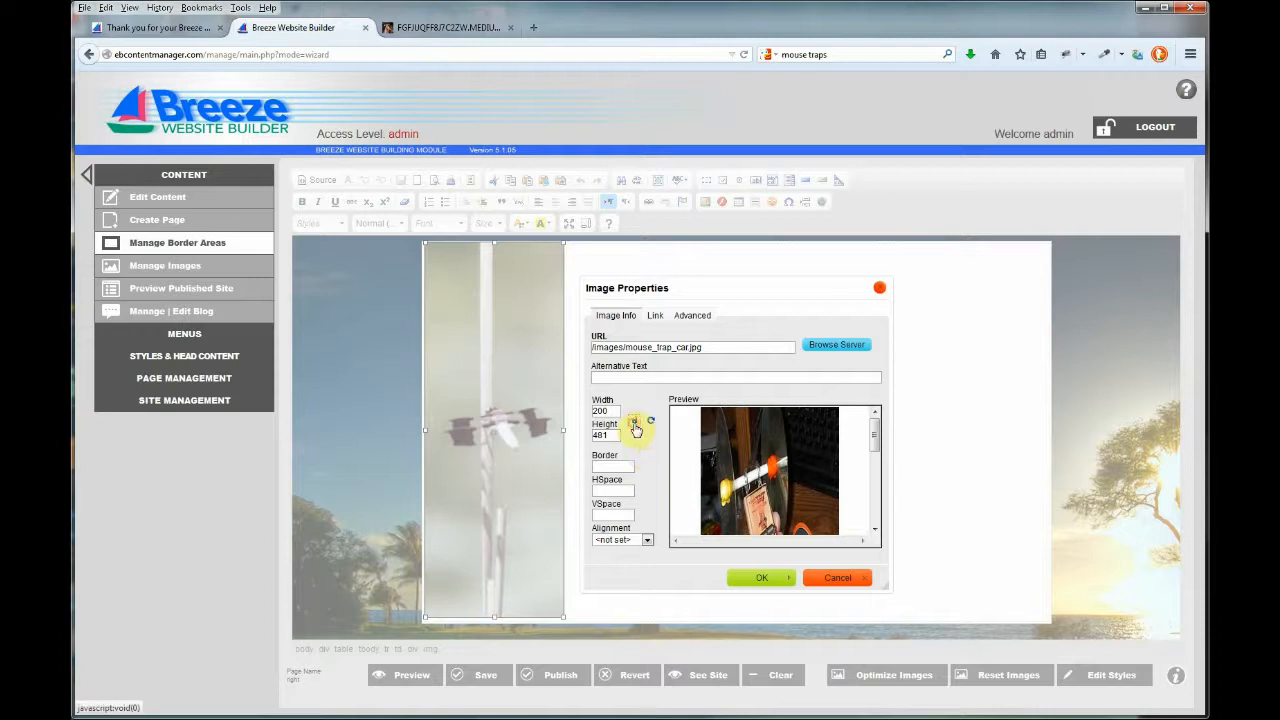
{"action": "left_click", "coordinate": [634, 424]}
{"action": "left_click", "coordinate": [748, 577]}
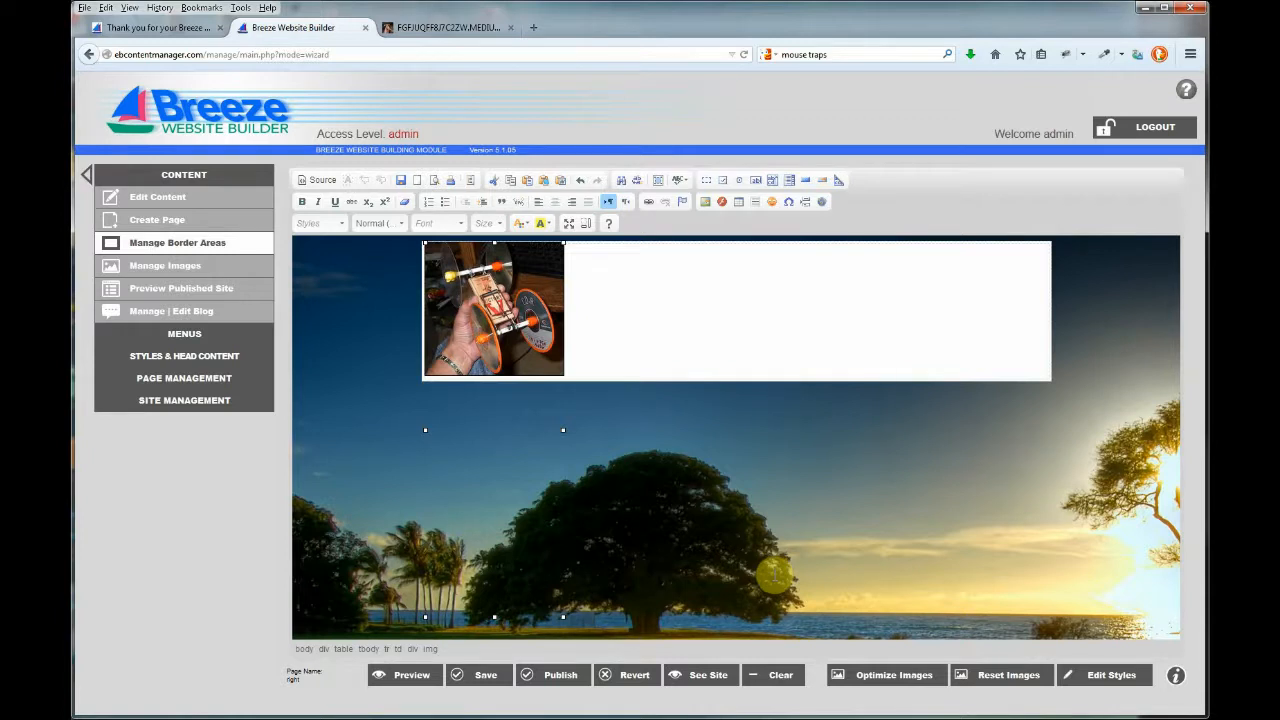
Reset and re-optimize the site images to resize the car picture, then publish and view the site.
{"action": "left_click", "coordinate": [896, 678]}
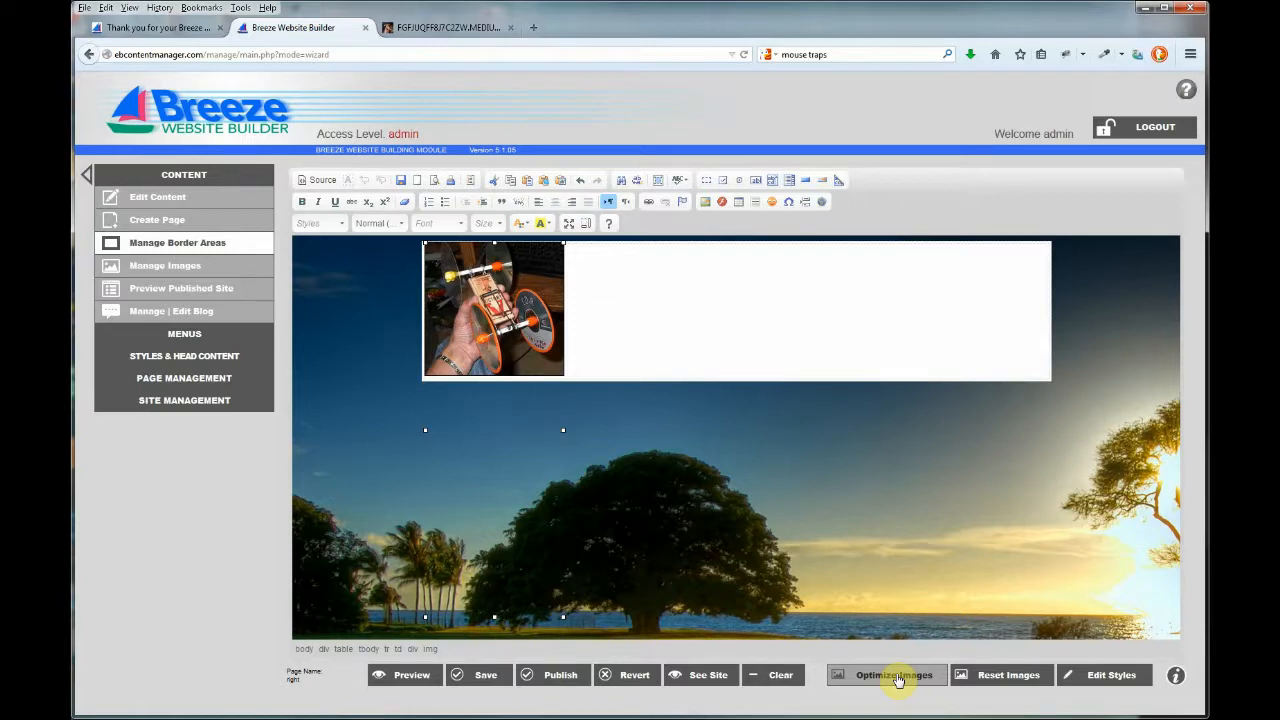
{"action": "left_click", "coordinate": [1005, 677]}
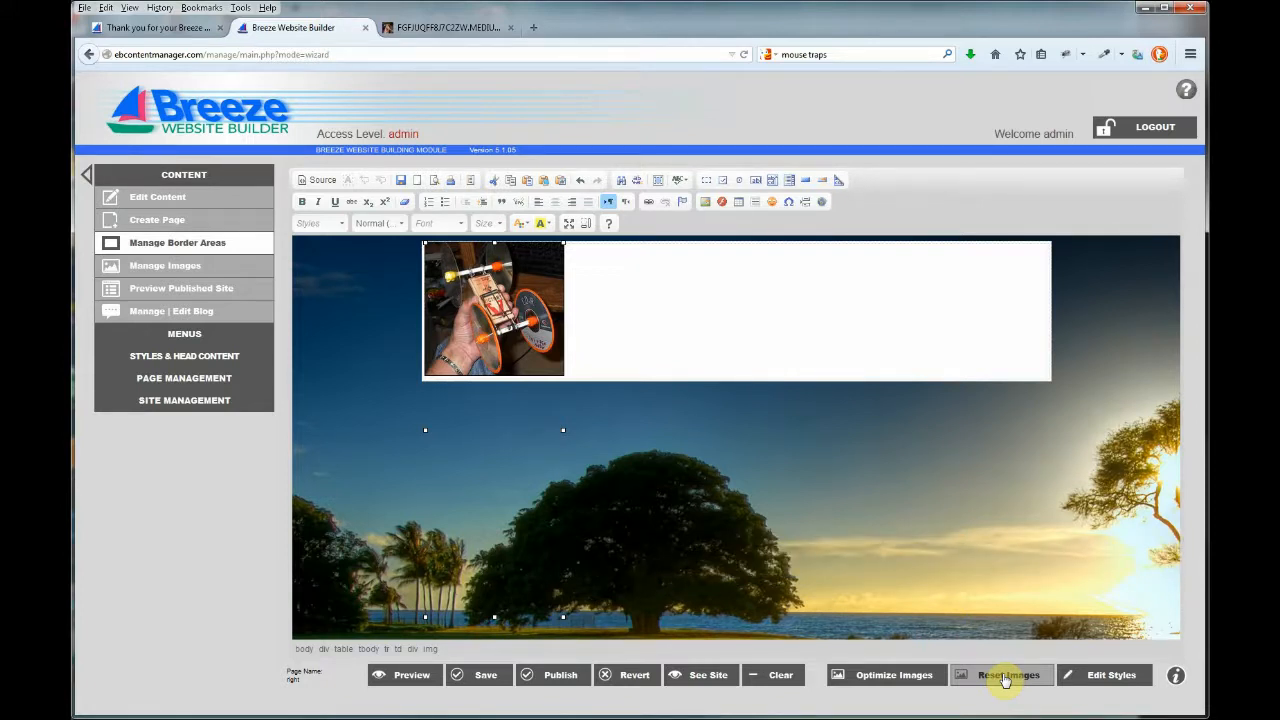
{"action": "left_click", "coordinate": [906, 675]}
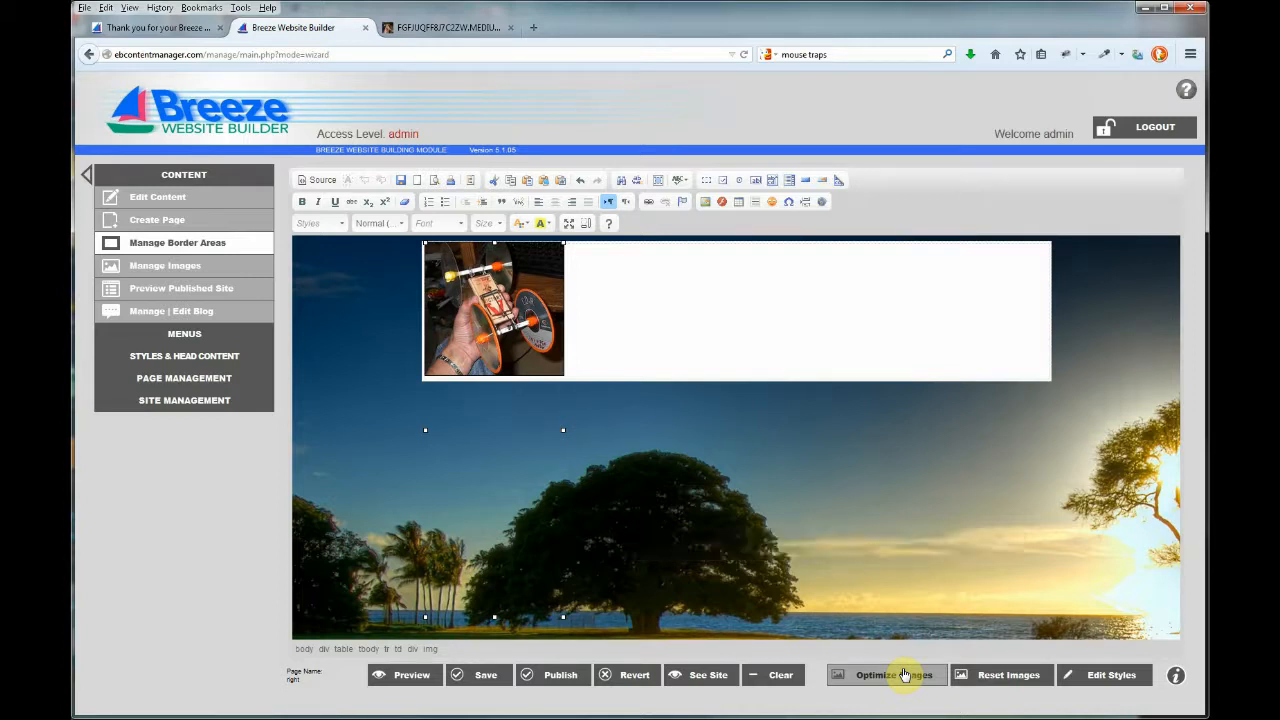
{"action": "left_click", "coordinate": [571, 677]}
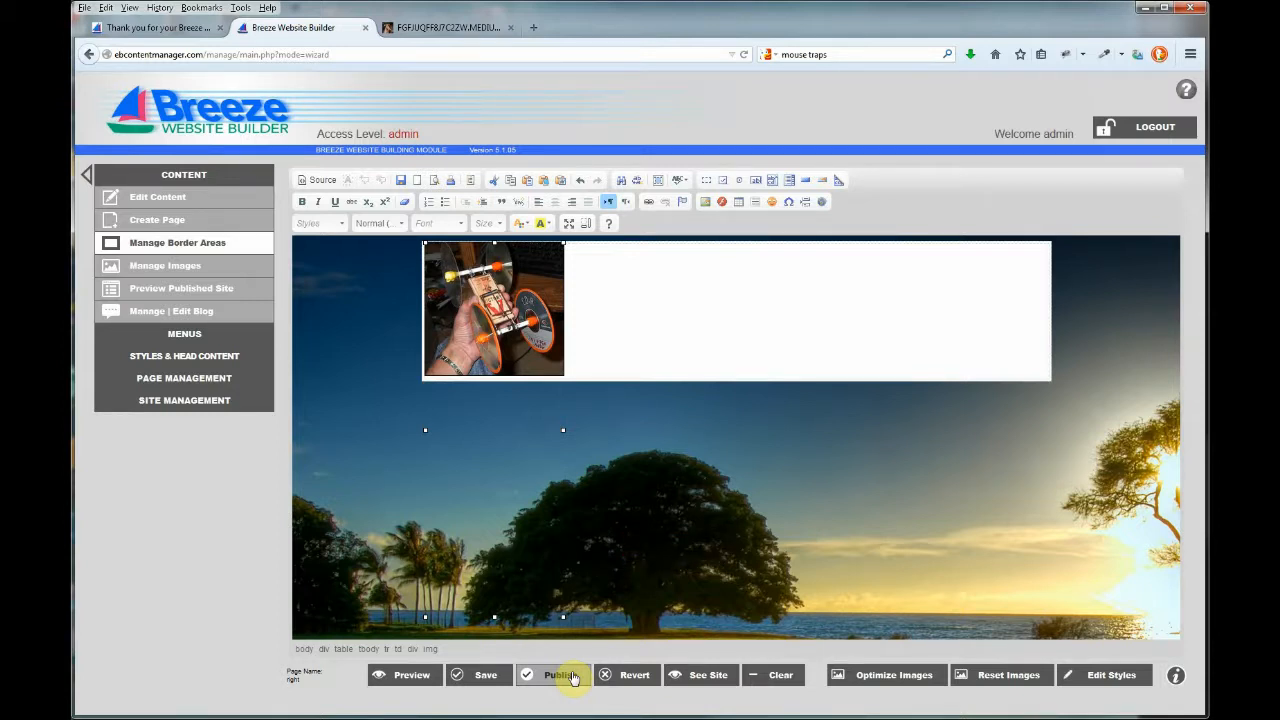
{"action": "left_click", "coordinate": [697, 678]}
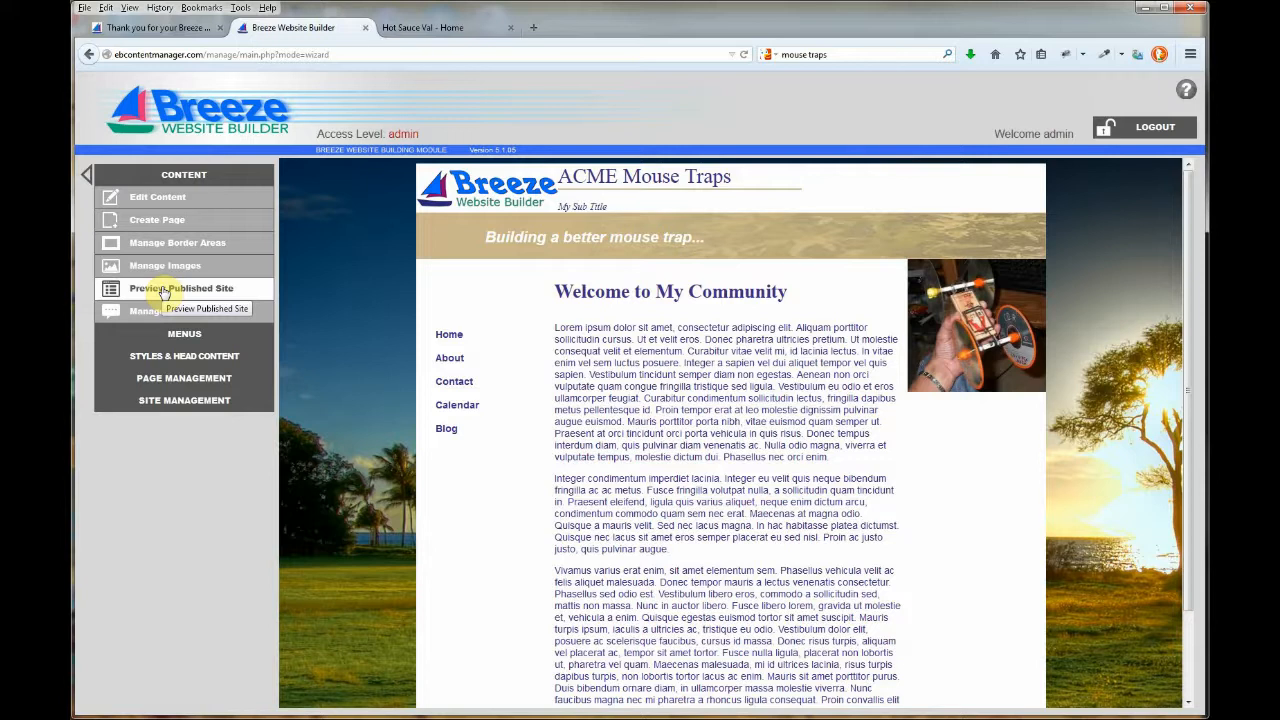
Open the Home (index) page in the content editor.
{"action": "left_click", "coordinate": [163, 200]}
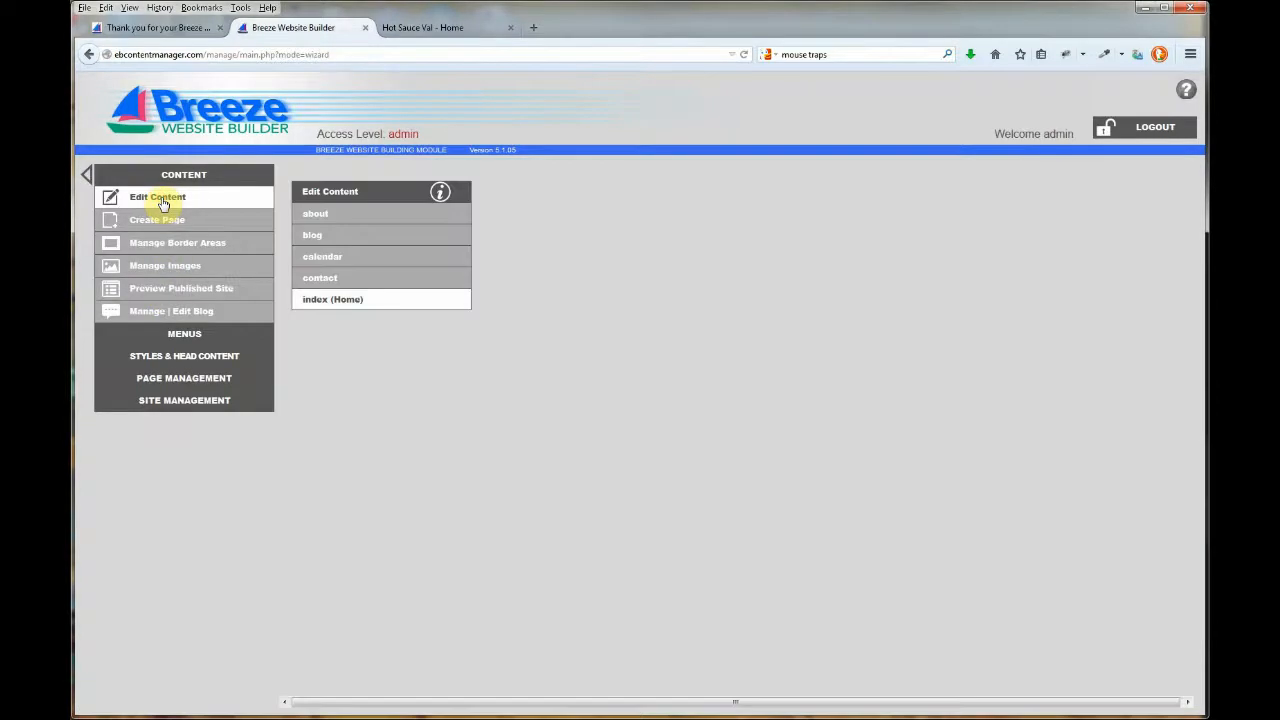
{"action": "left_click", "coordinate": [347, 302]}
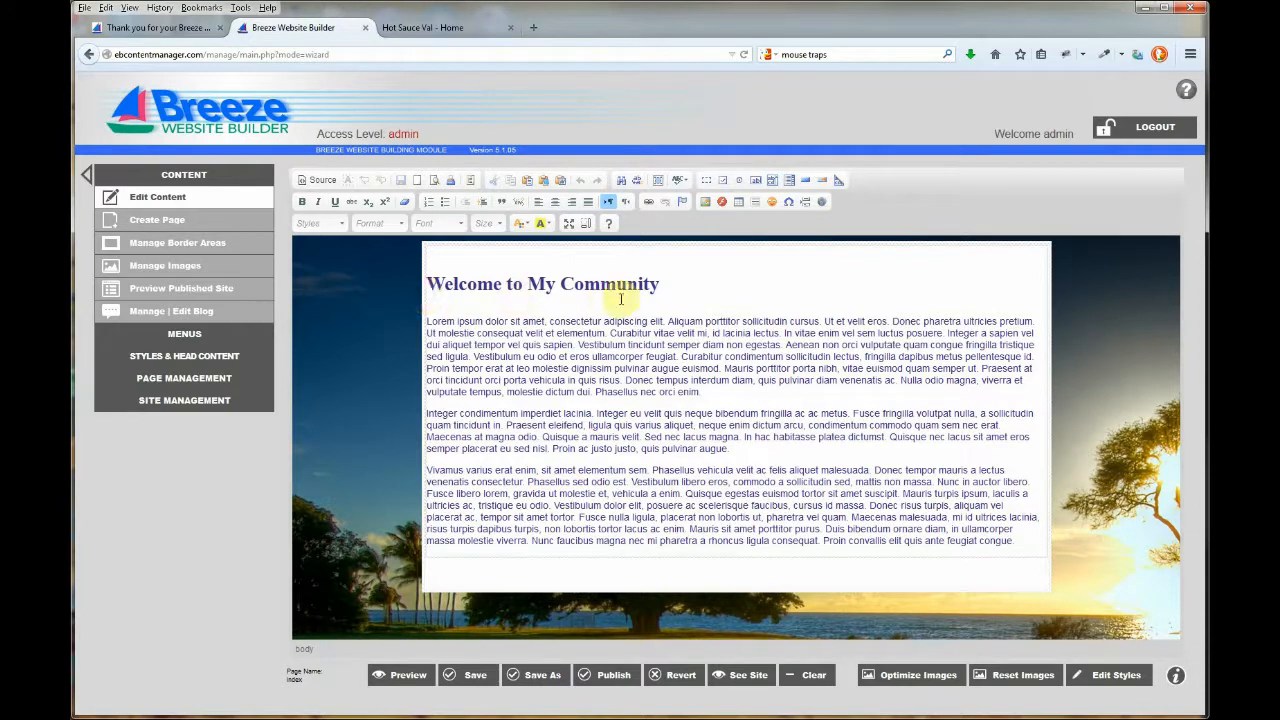
Change the Home page heading to 'Building A Speedier Mouse Trap'.
{"action": "left_click_drag", "start_coordinate": [656, 284], "coordinate": [423, 306]}
{"action": "type", "text": "Bu"}
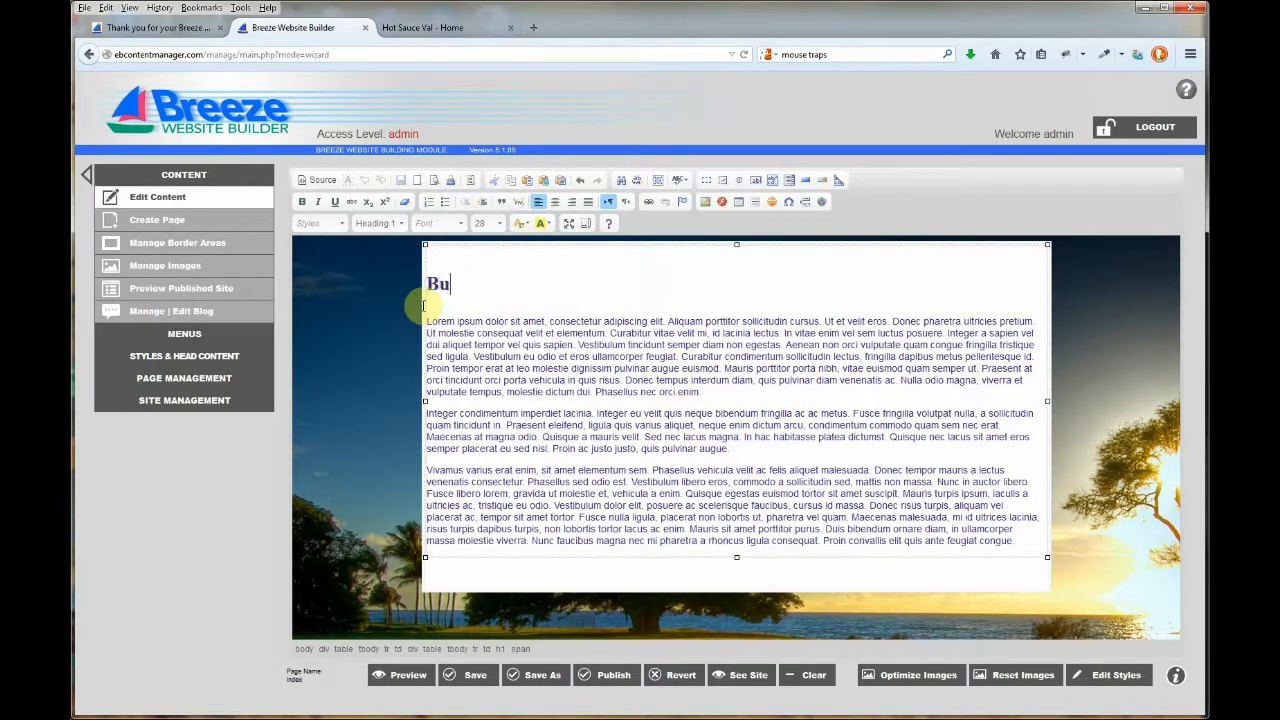
{"action": "type", "text": "ilding a"}
{"action": "key", "text": "BackSpace"}
{"action": "key", "text": "BackSpace"}
{"action": "type", "text": "A Spe"}
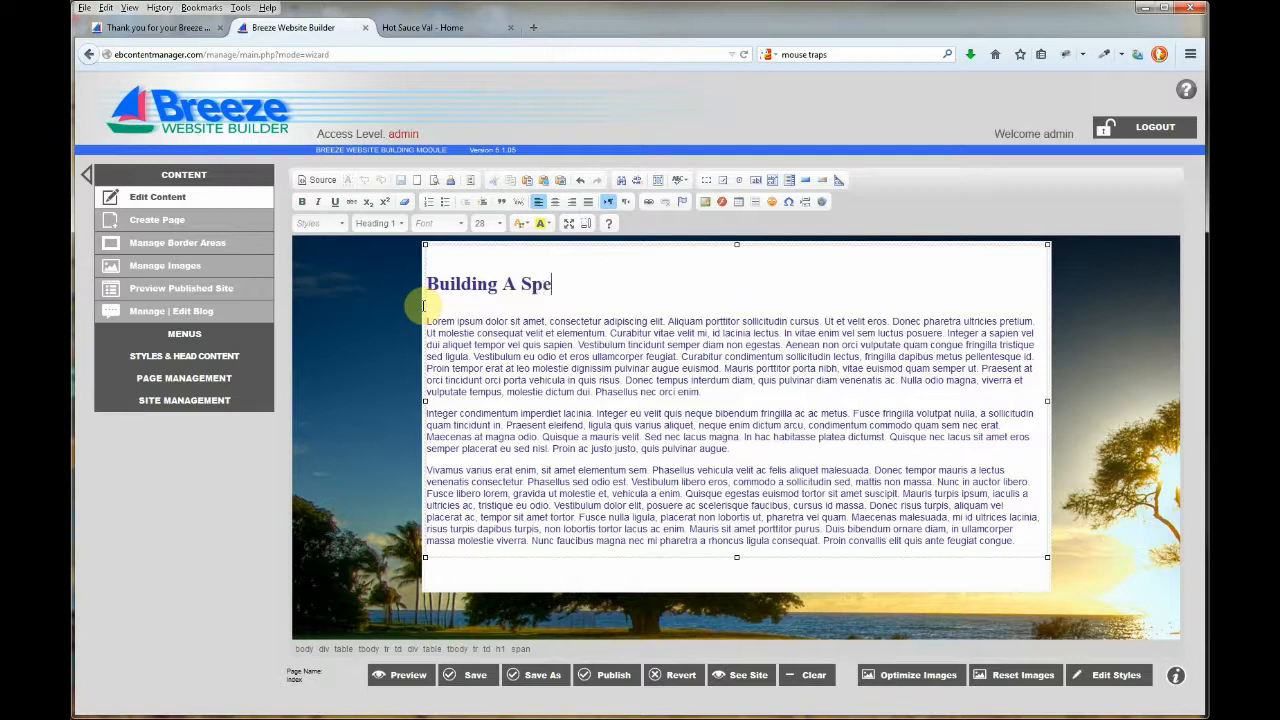
{"action": "type", "text": "edier Mouse "}
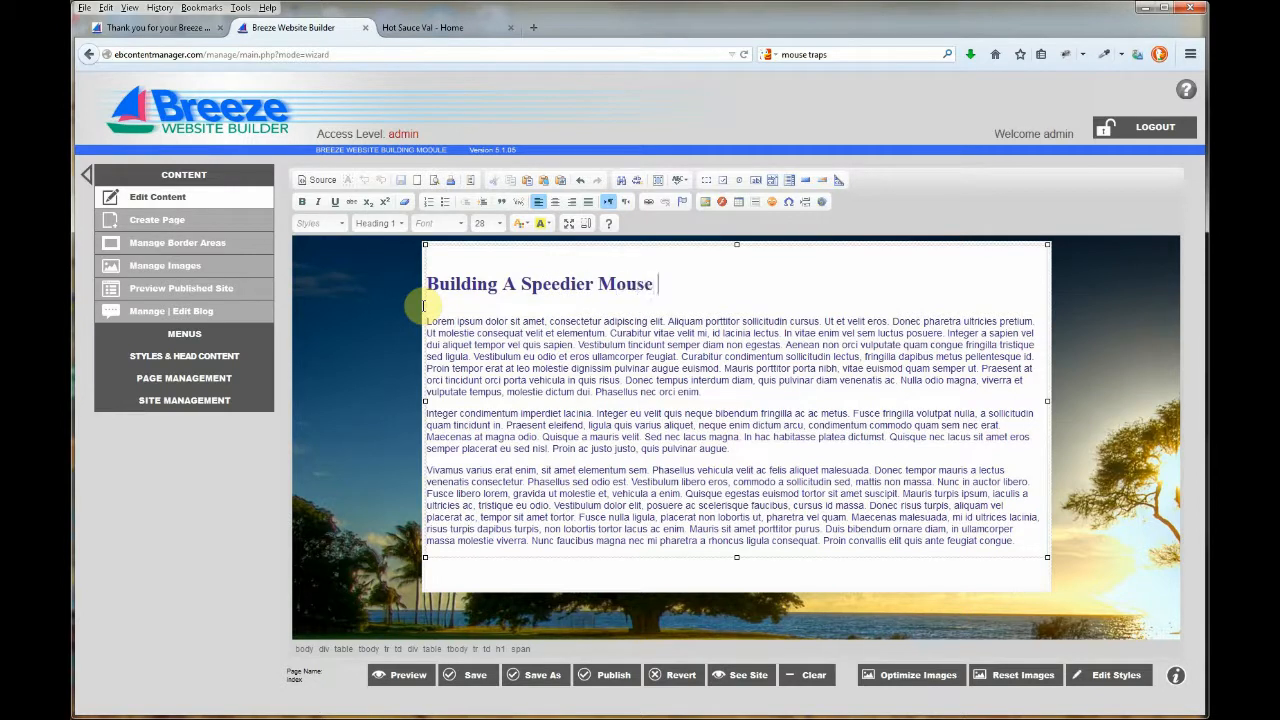
{"action": "type", "text": "Trap"}
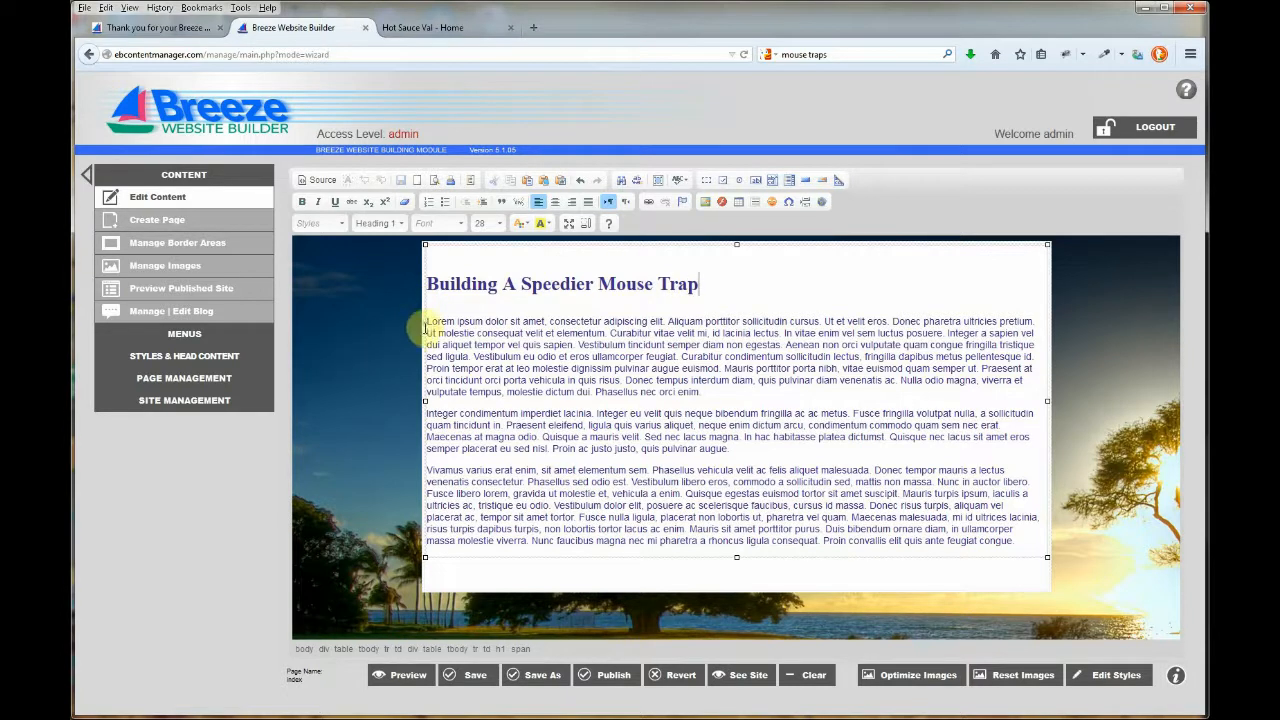
Replace the first paragraph with 'This is how you build a speedier mouse trap' and publish.
{"action": "left_click_drag", "start_coordinate": [427, 321], "coordinate": [702, 392]}
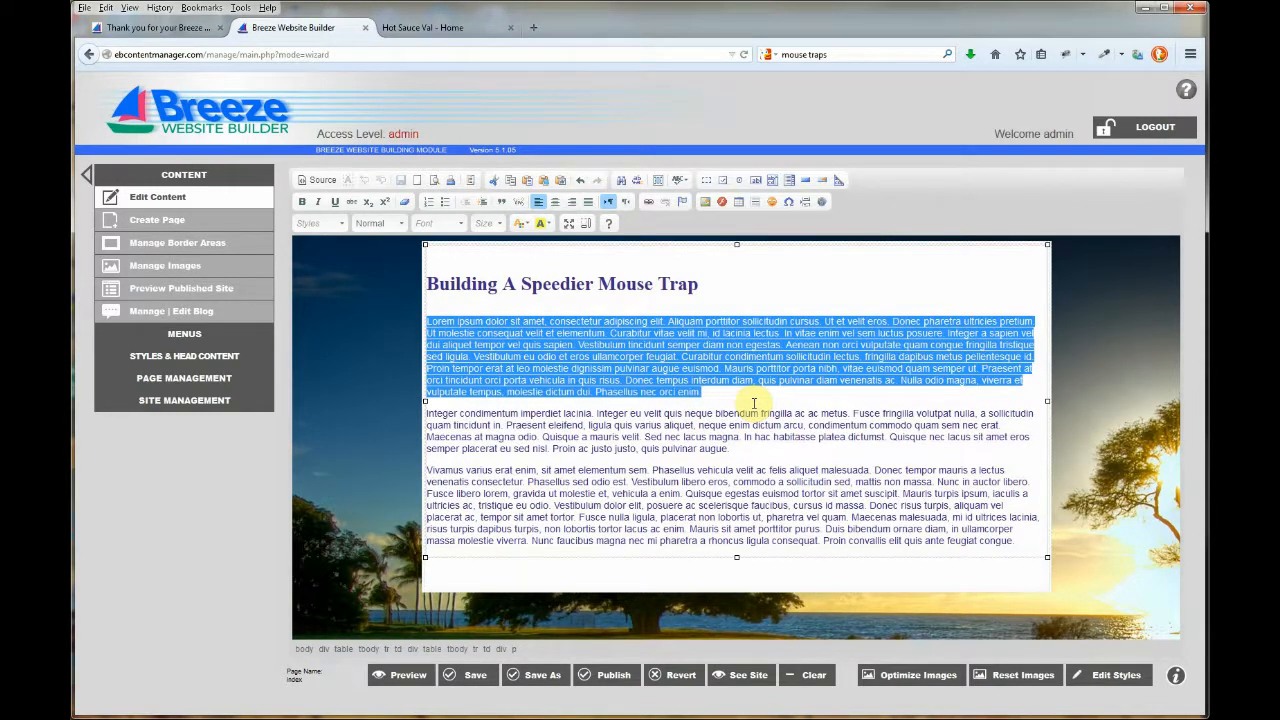
{"action": "type", "text": "This is h"}
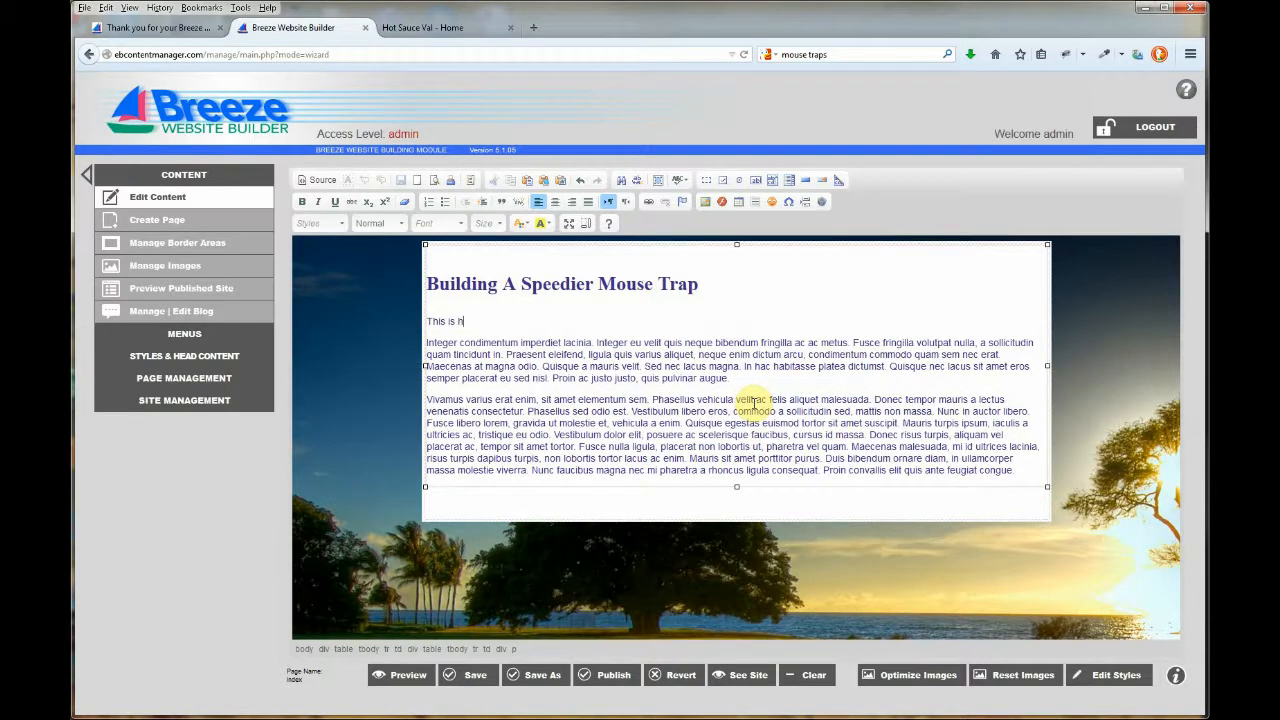
{"action": "type", "text": "ow you build a speedier mouse trap."}
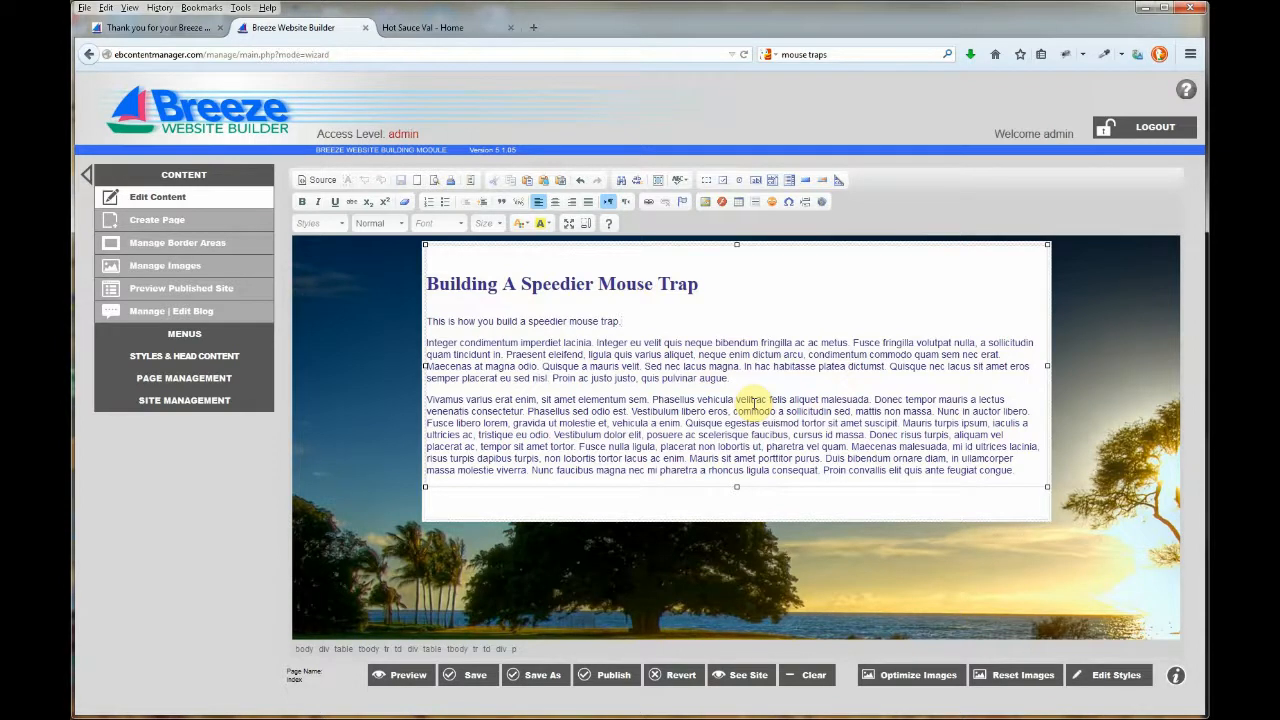
{"action": "left_click", "coordinate": [605, 675]}
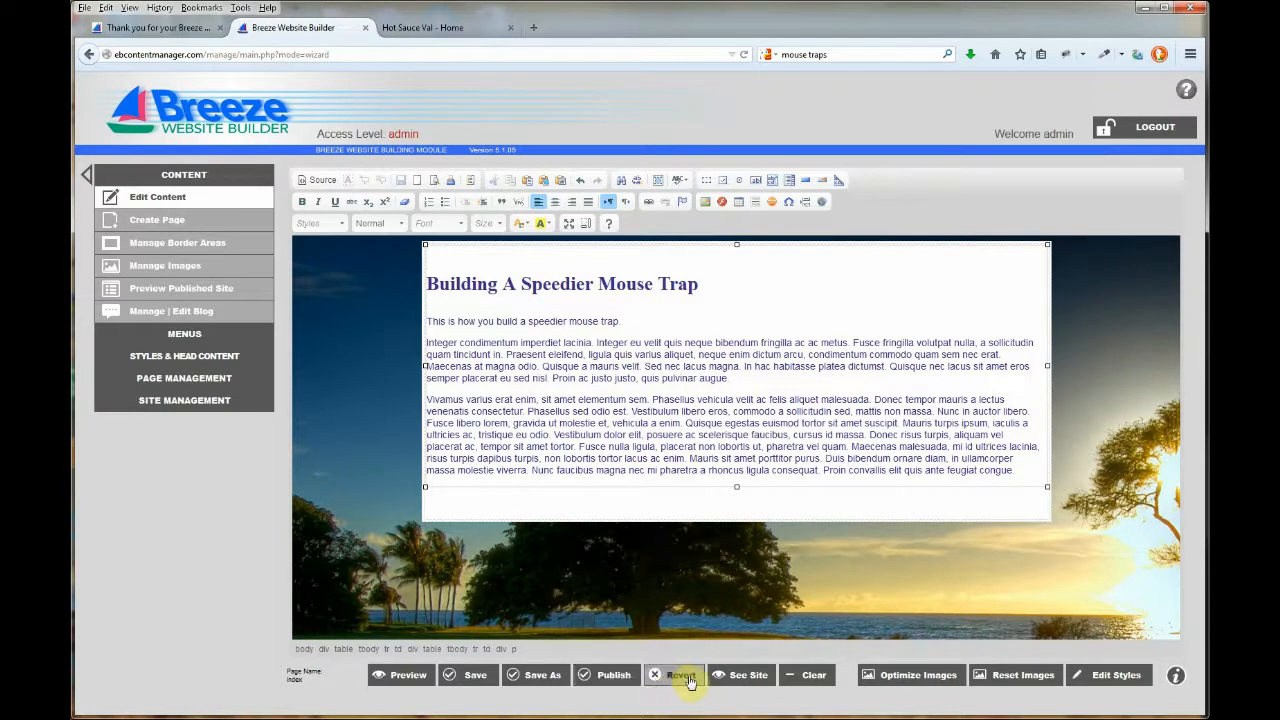
View the published site showing the Building A Speedier Mouse Trap heading and intro.
{"action": "left_click", "coordinate": [738, 678]}
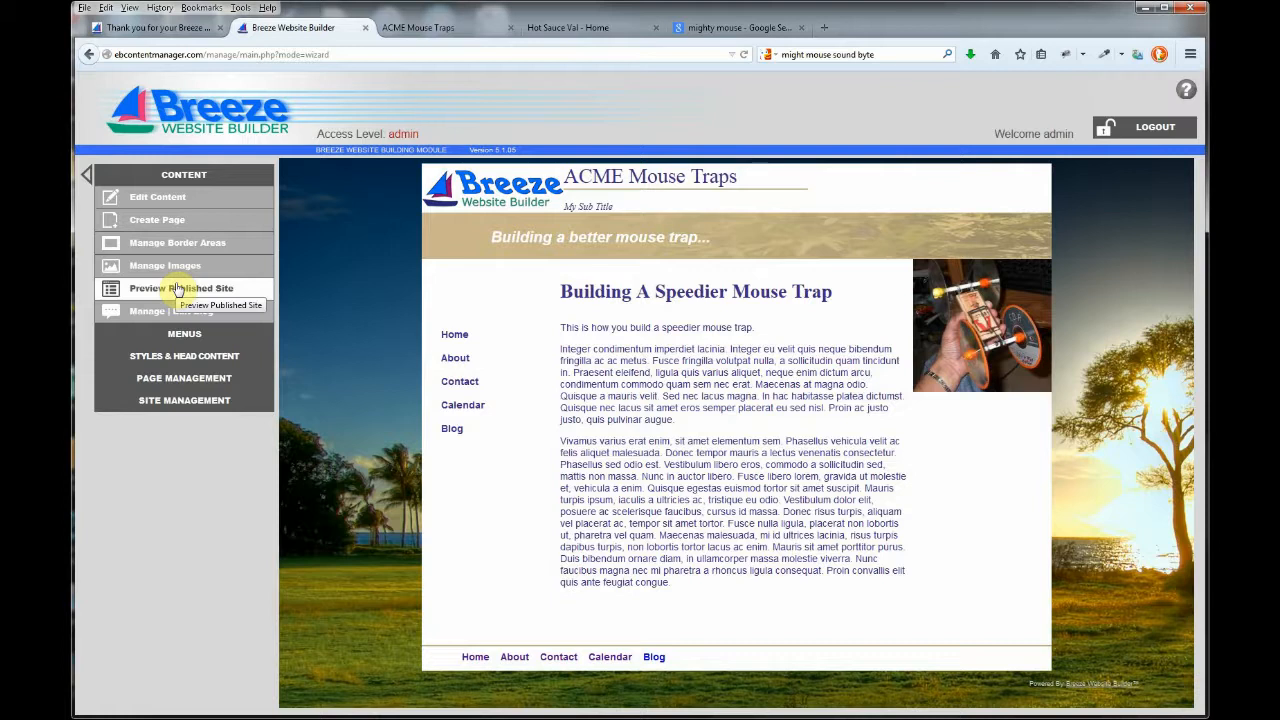
Create page my_hero with the top_bottom_left layout and the MP3 Audio Player, Mini plugin.
{"action": "left_click", "coordinate": [177, 227]}
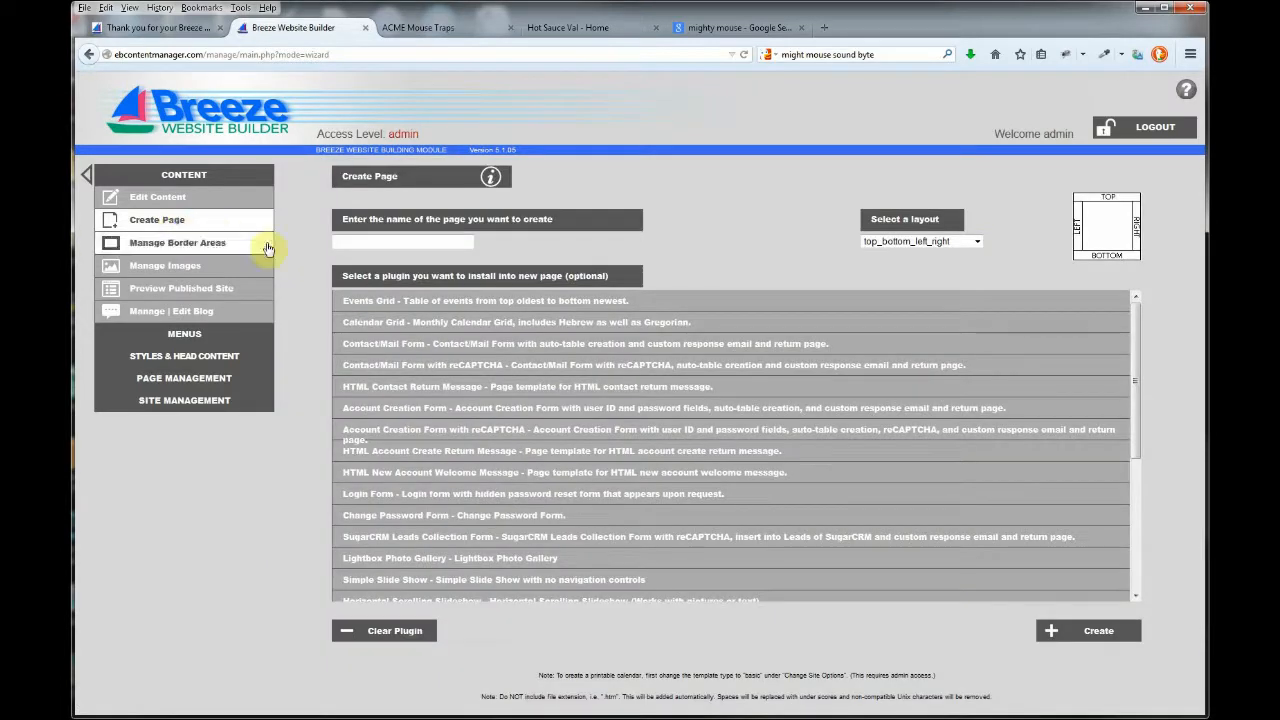
{"action": "left_click", "coordinate": [383, 244]}
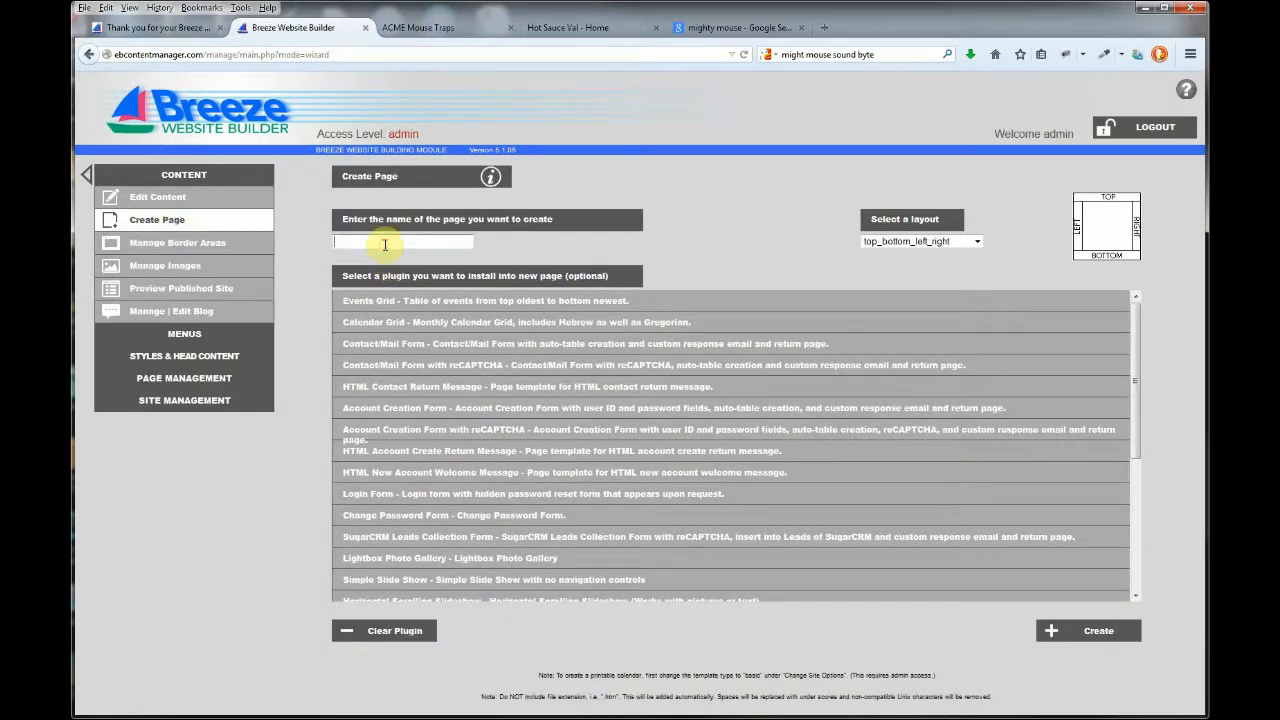
{"action": "type", "text": "my_hero"}
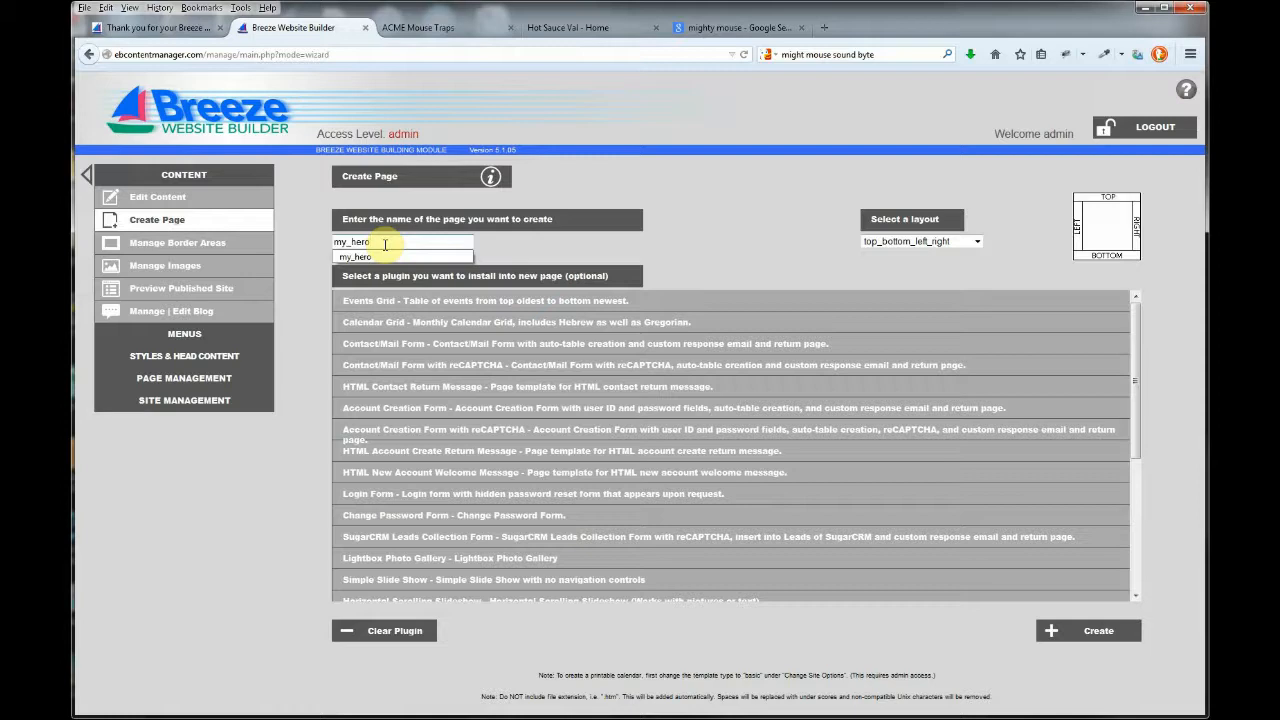
{"action": "left_click", "coordinate": [708, 252]}
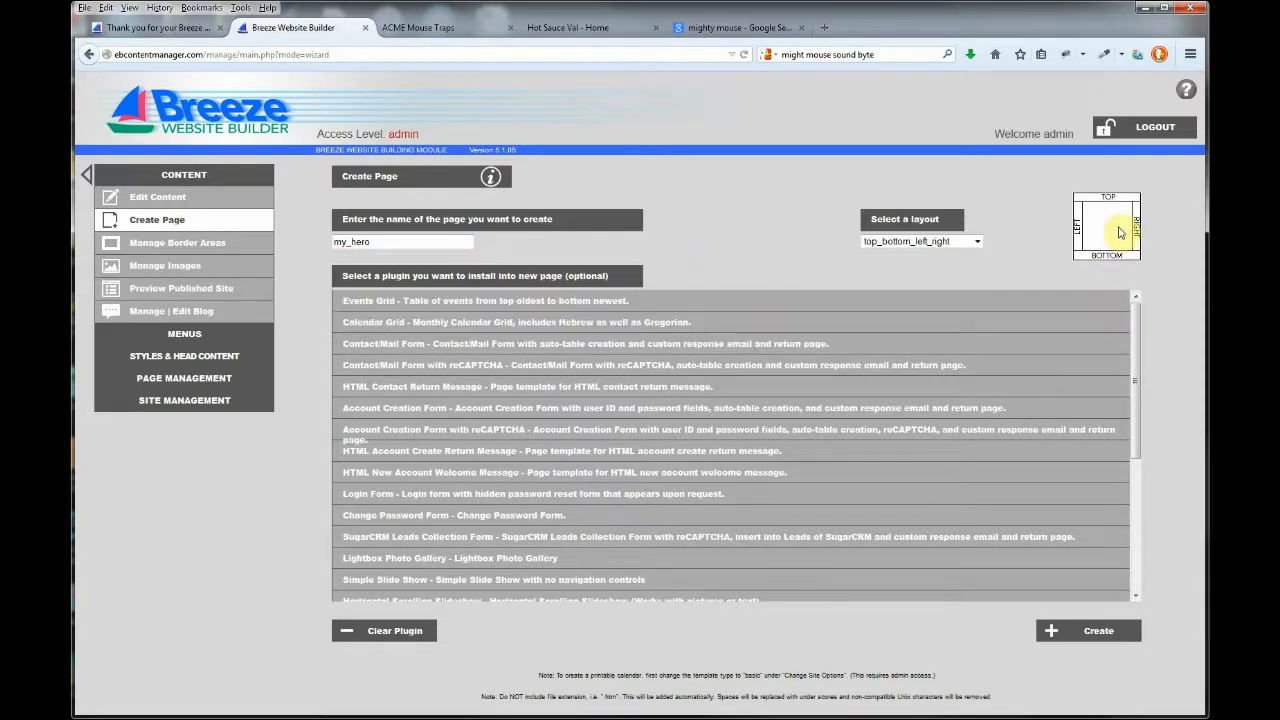
{"action": "left_click", "coordinate": [936, 242]}
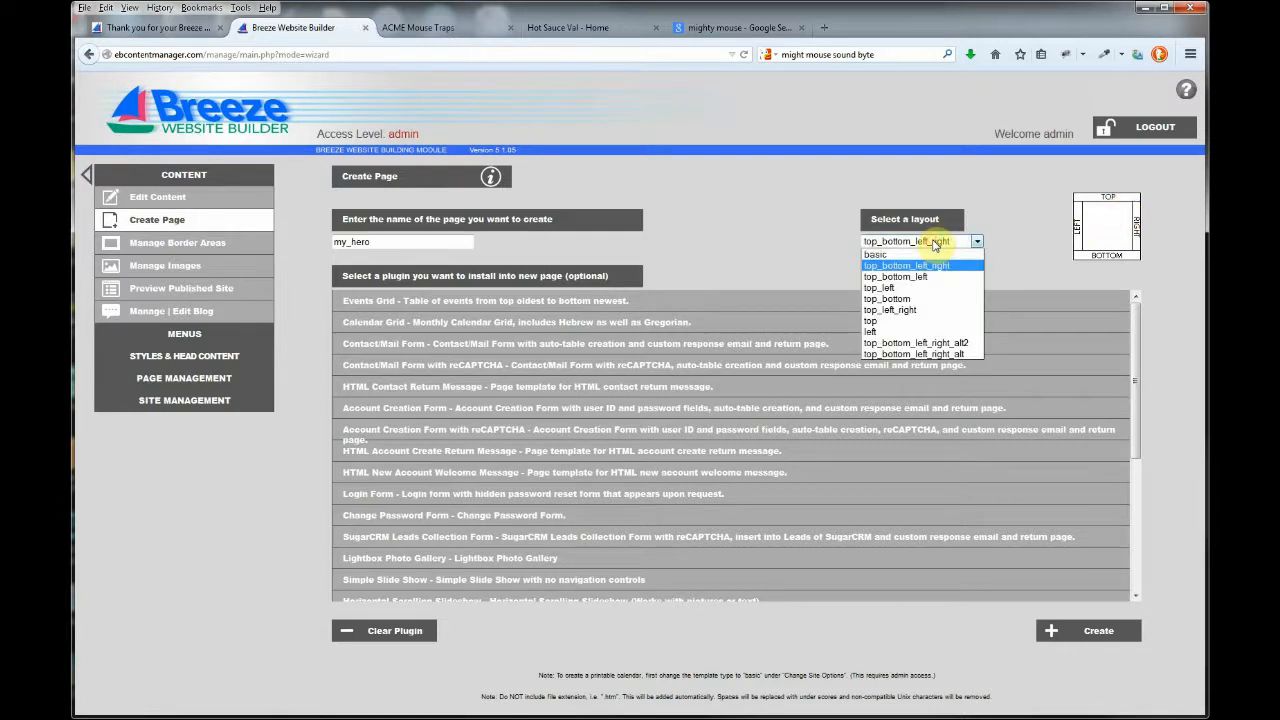
{"action": "left_click", "coordinate": [1044, 230]}
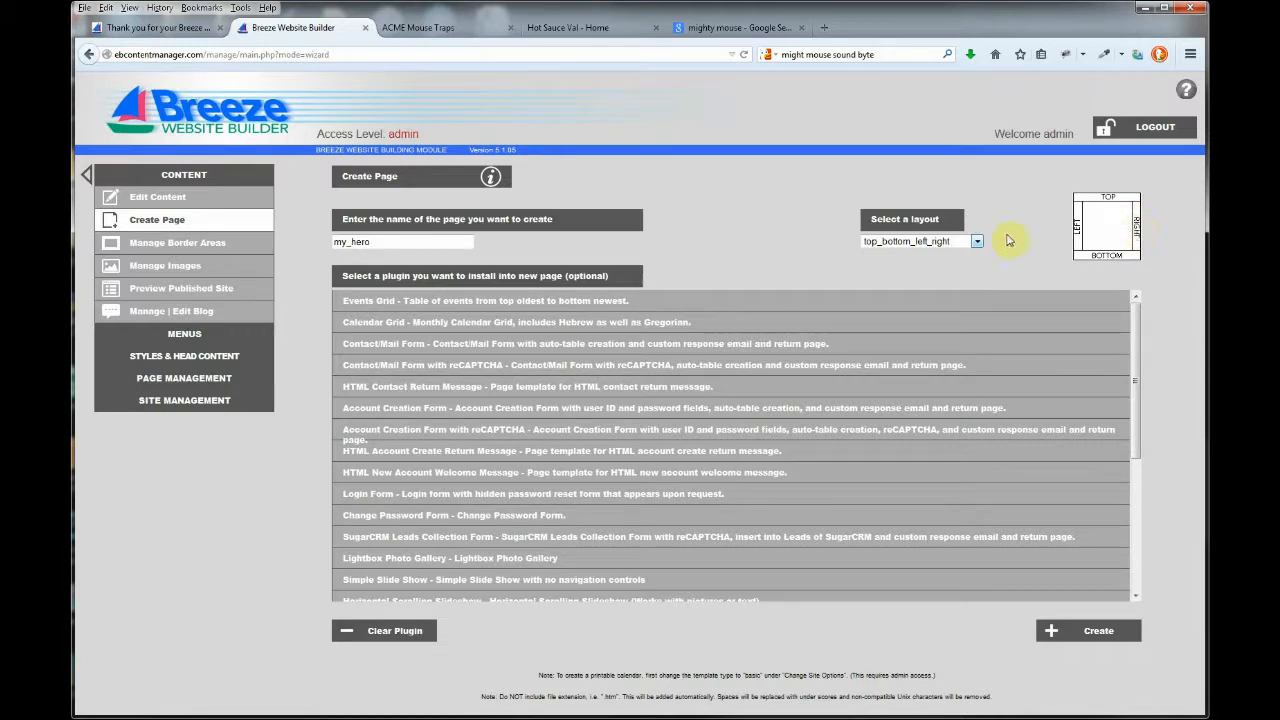
{"action": "left_click", "coordinate": [977, 243]}
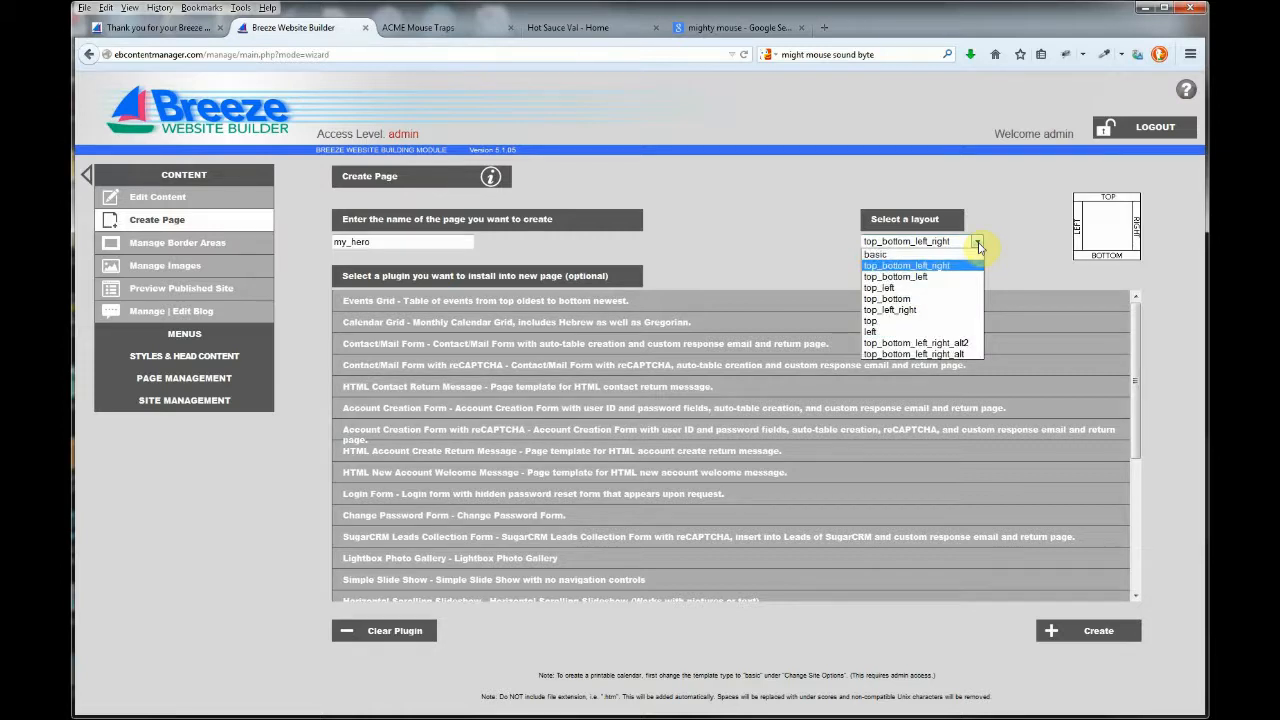
{"action": "left_click", "coordinate": [924, 278]}
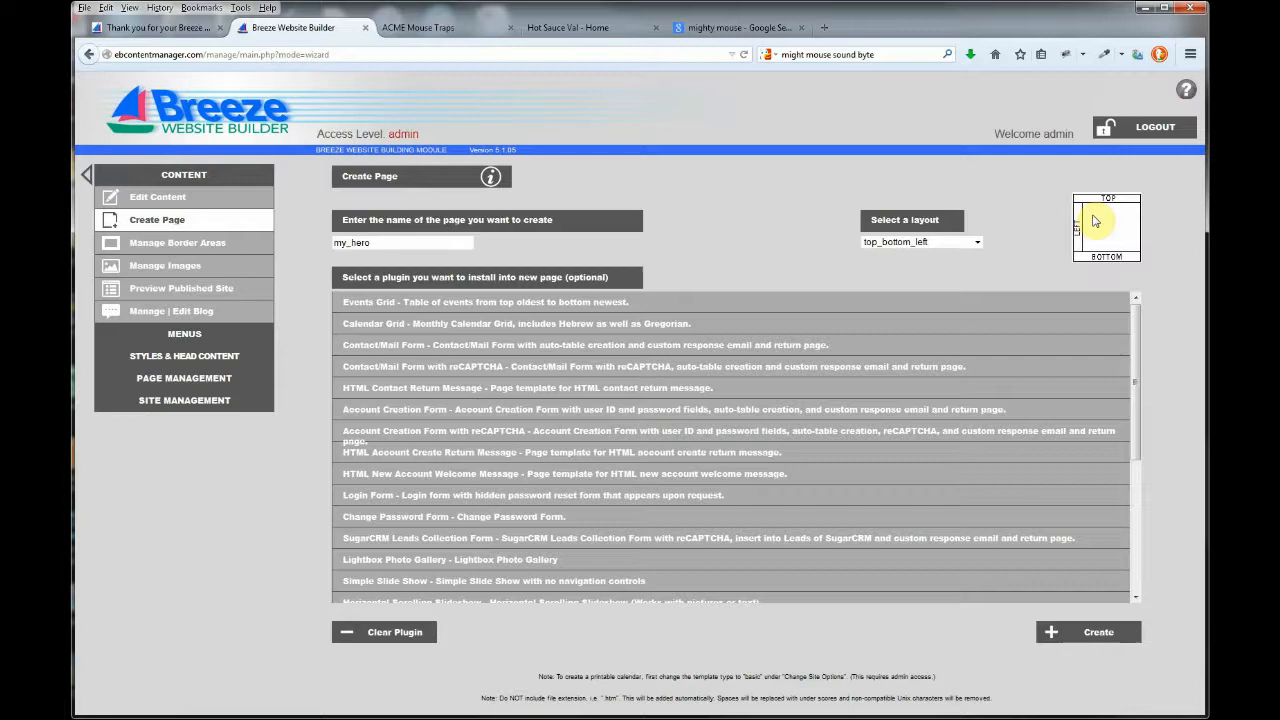
{"action": "left_click_drag", "start_coordinate": [1137, 363], "coordinate": [1140, 467]}
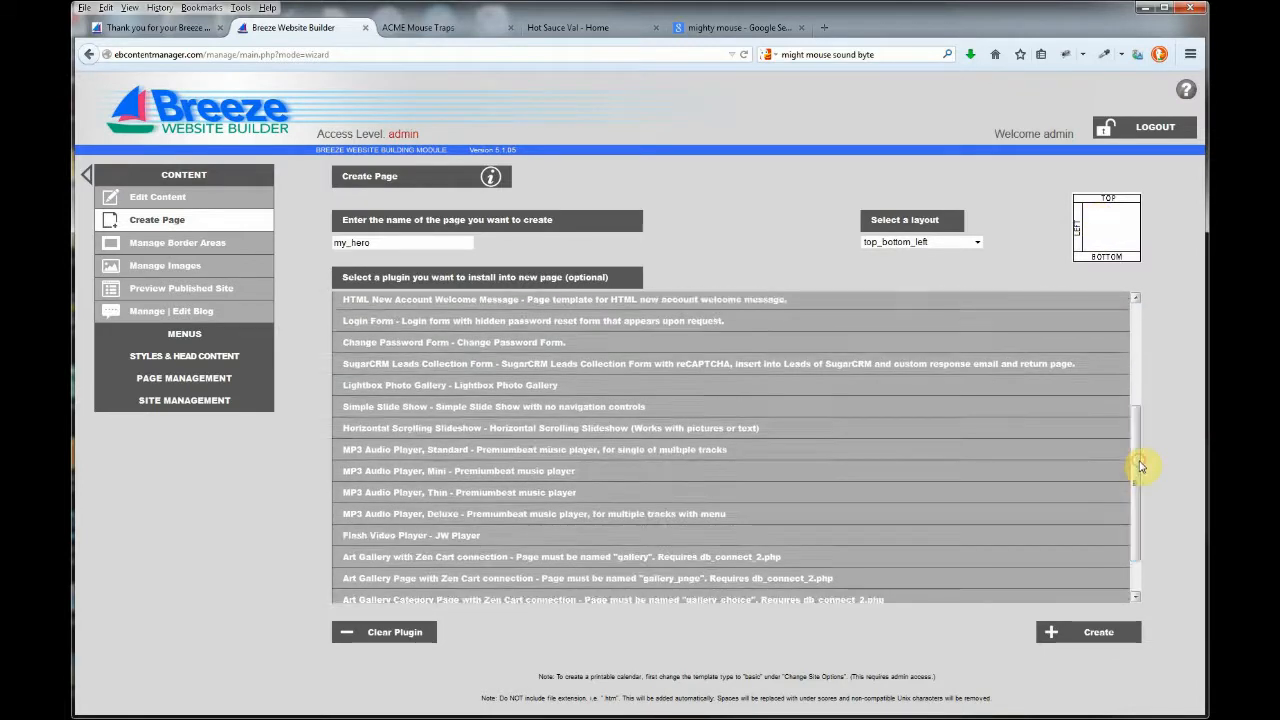
{"action": "left_click", "coordinate": [424, 476]}
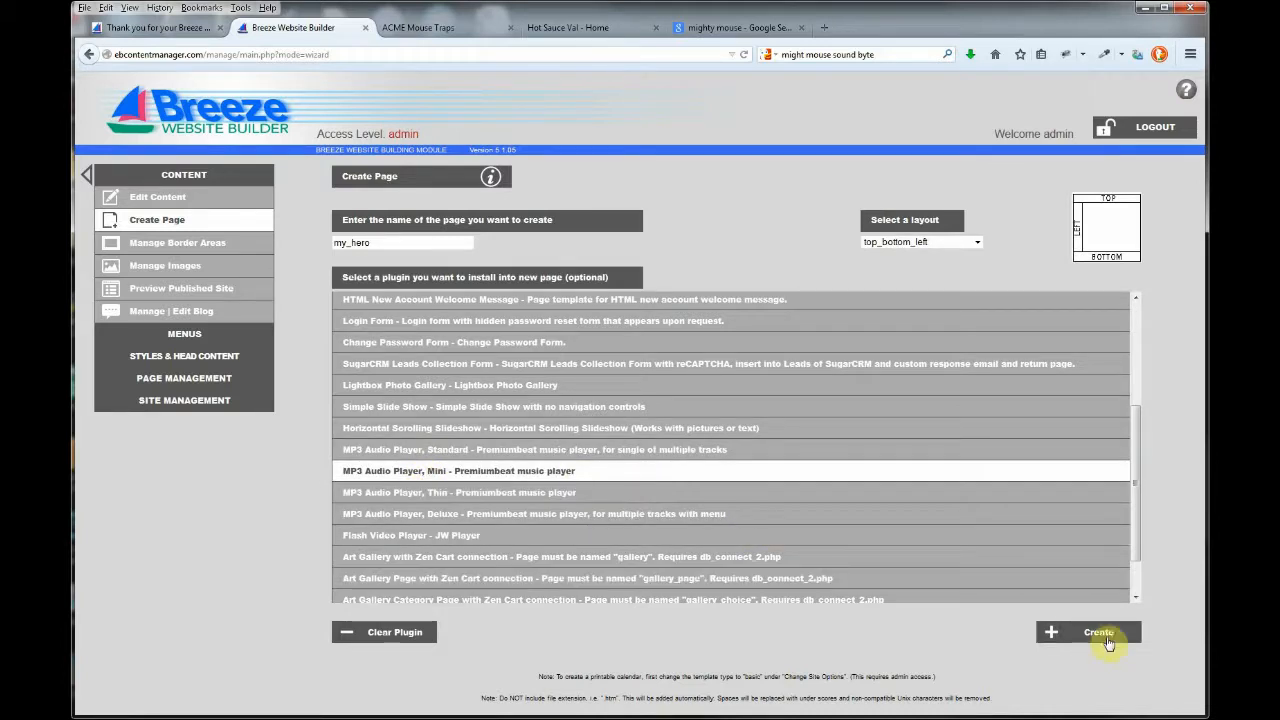
{"action": "left_click", "coordinate": [1100, 634]}
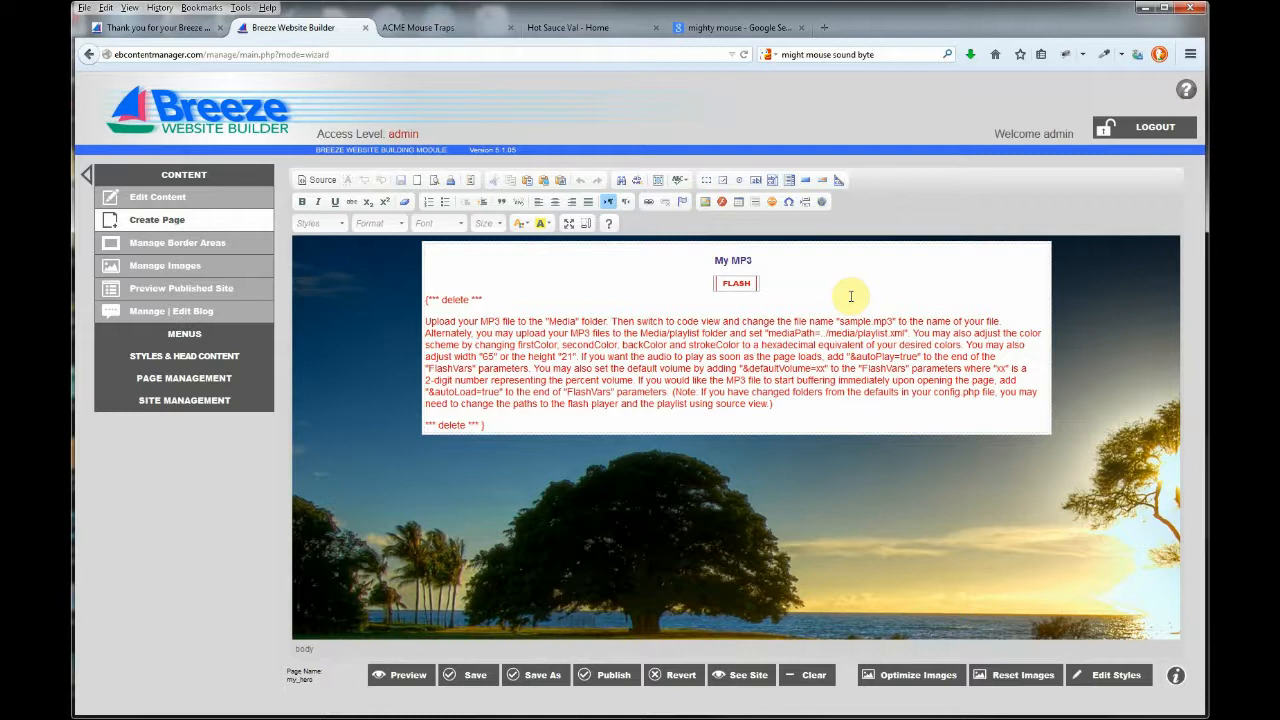
In the HTML source, point the MP3 player at ./media/mighty_mouse_sound_byte.mp3 and publish.
{"action": "left_click", "coordinate": [320, 182]}
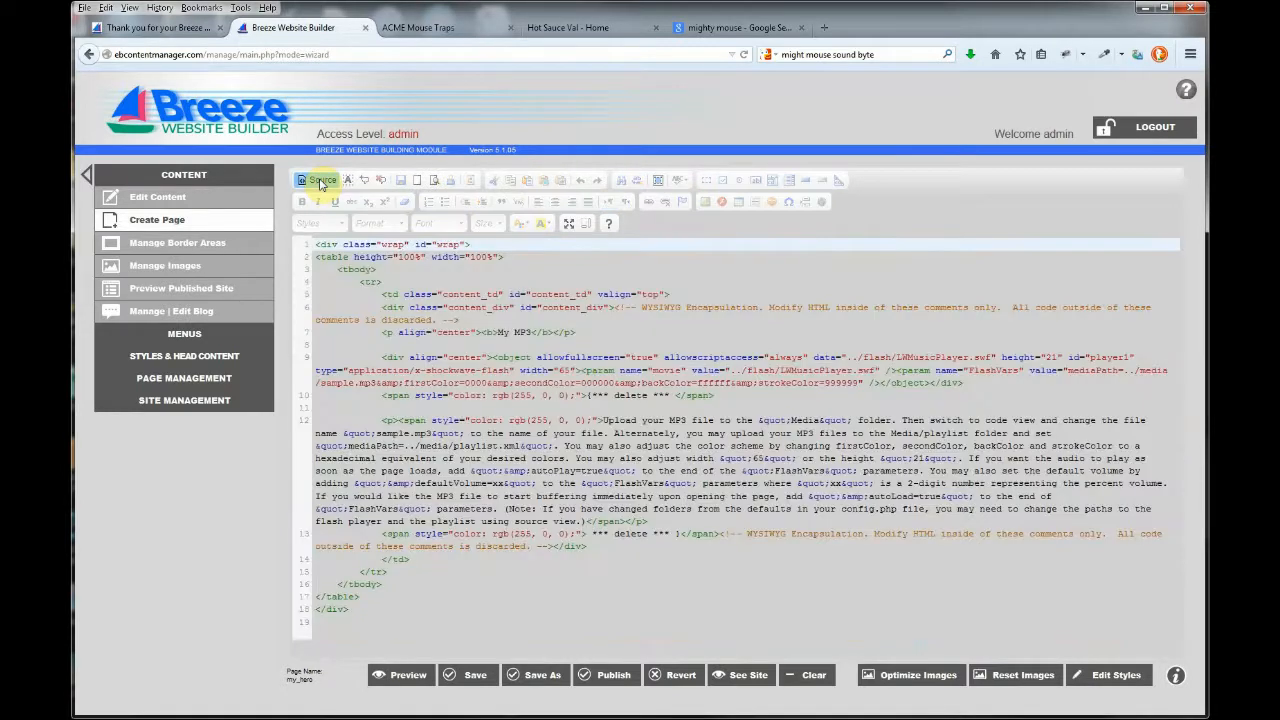
{"action": "triple_click", "coordinate": [341, 383]}
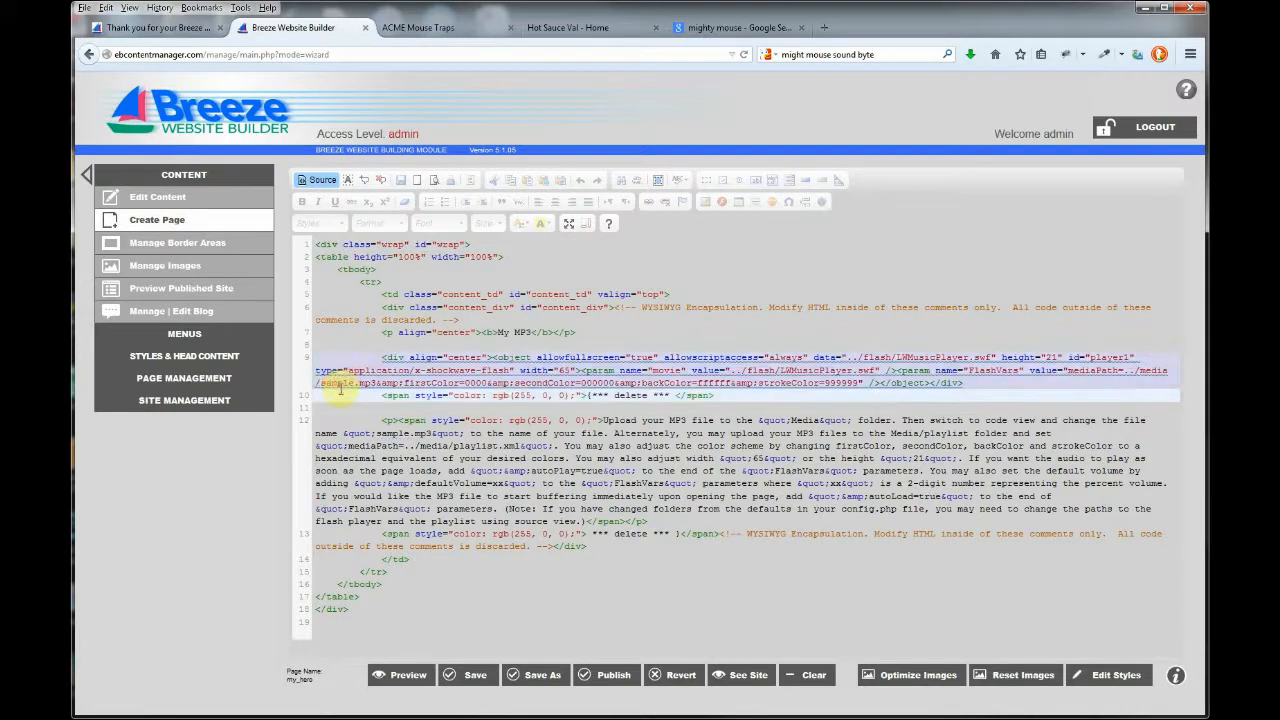
{"action": "left_click", "coordinate": [340, 386]}
{"action": "double_click", "coordinate": [340, 383]}
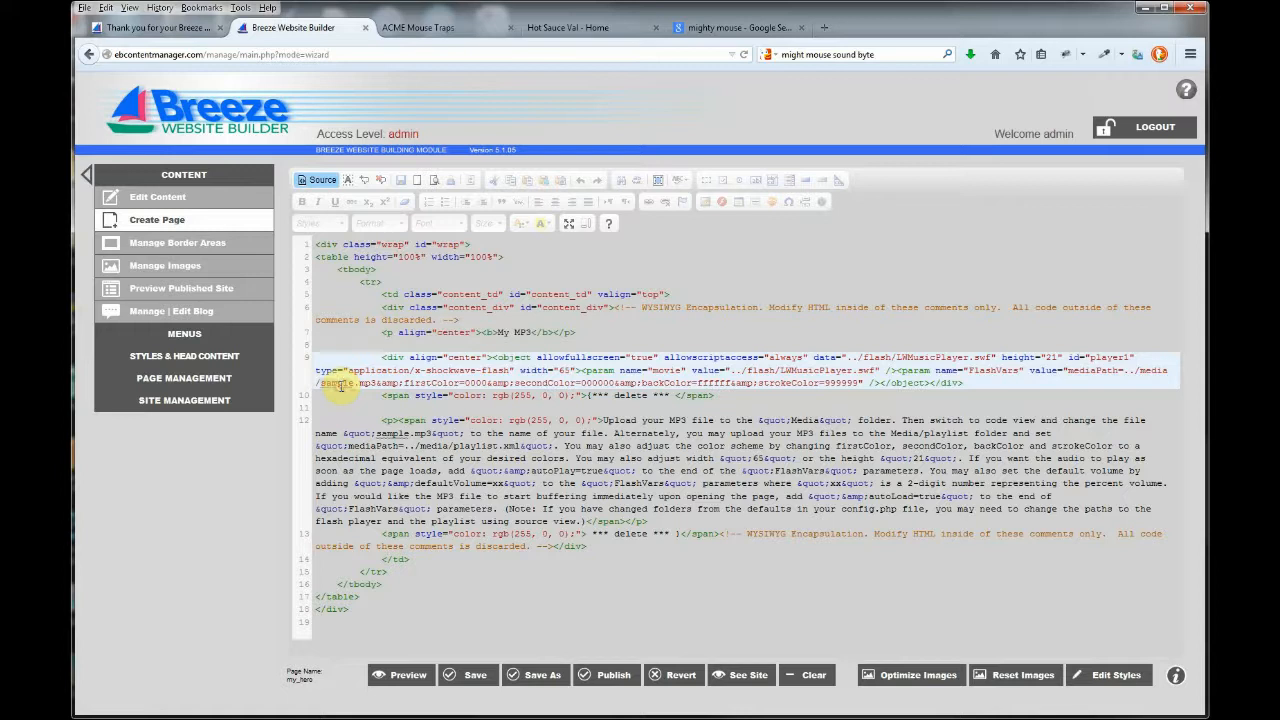
{"action": "type", "text": "mighty mouse"}
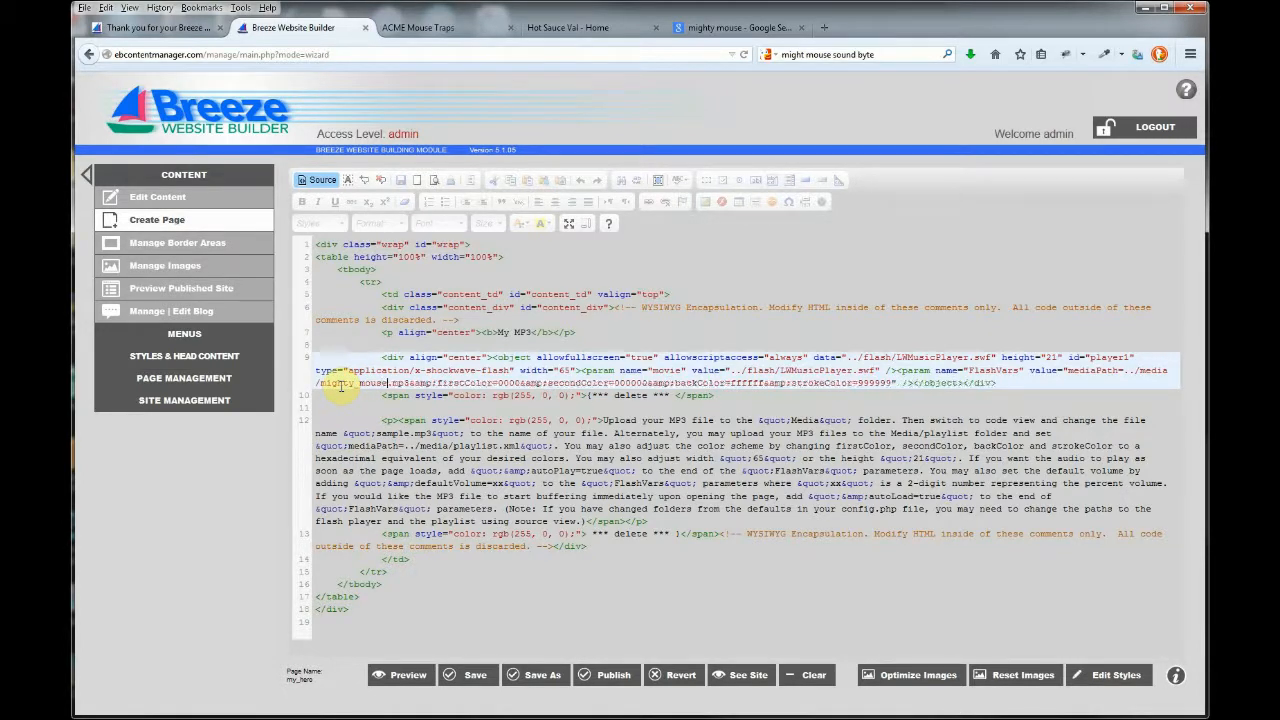
{"action": "type", "text": "_sou"}
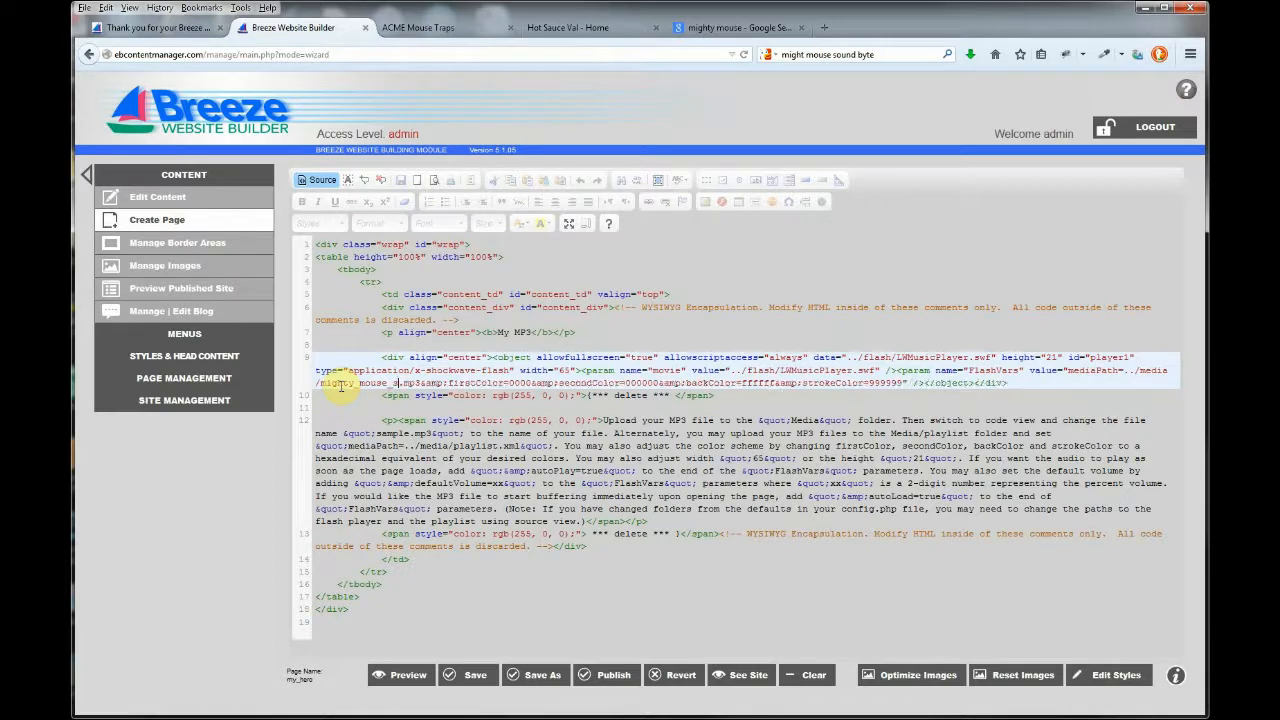
{"action": "type", "text": "nd_"}
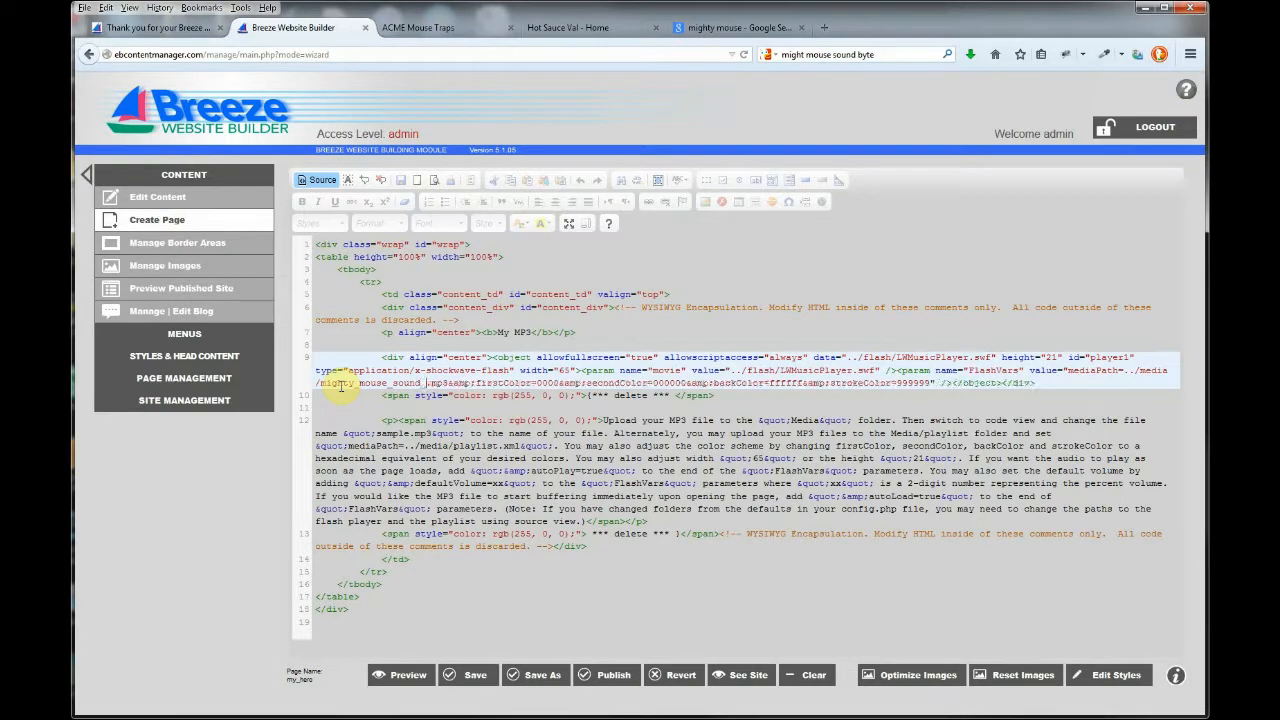
{"action": "type", "text": "byte"}
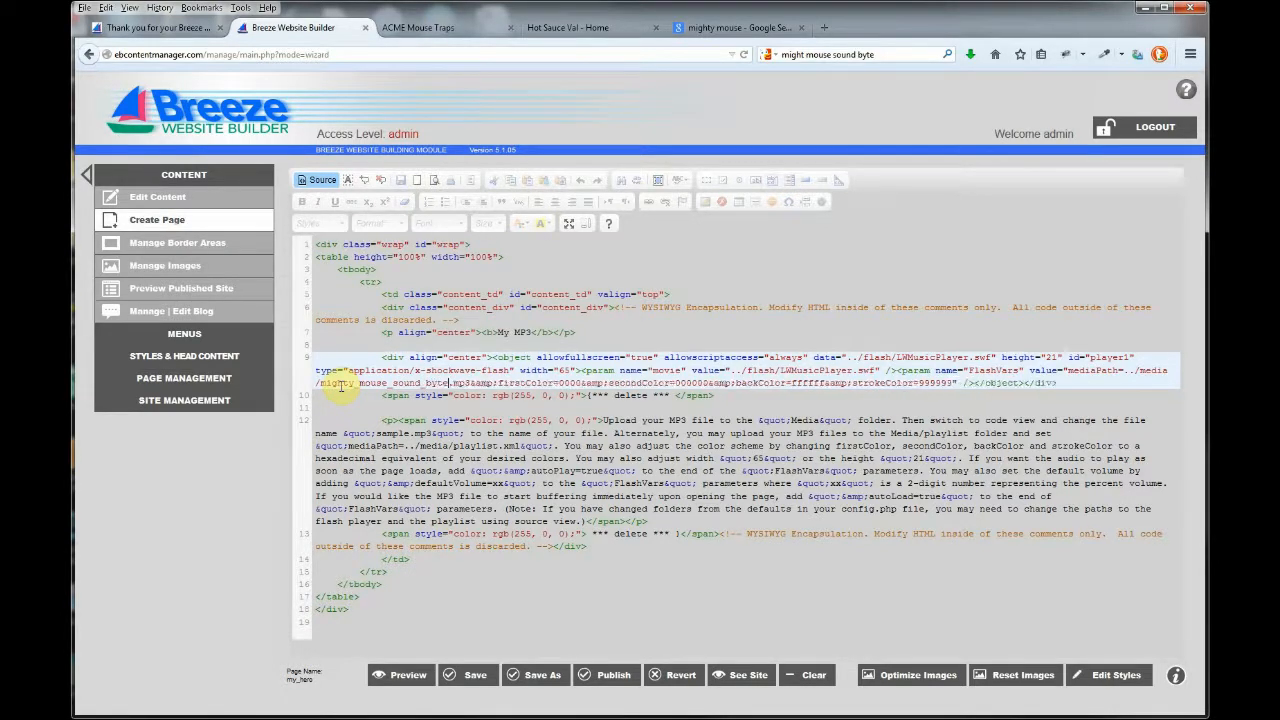
{"action": "key", "text": "Left"}
{"action": "key", "text": "Left"}
{"action": "key", "text": "Left"}
{"action": "key", "text": "Left"}
{"action": "key", "text": "Left"}
{"action": "key", "text": "Left"}
{"action": "key", "text": "Left"}
{"action": "key", "text": "Left"}
{"action": "key", "text": "Left"}
{"action": "key", "text": "Left"}
{"action": "key", "text": "Left"}
{"action": "key", "text": "Left"}
{"action": "key", "text": "Left"}
{"action": "key", "text": "Left"}
{"action": "key", "text": "Left"}
{"action": "key", "text": "BackSpace"}
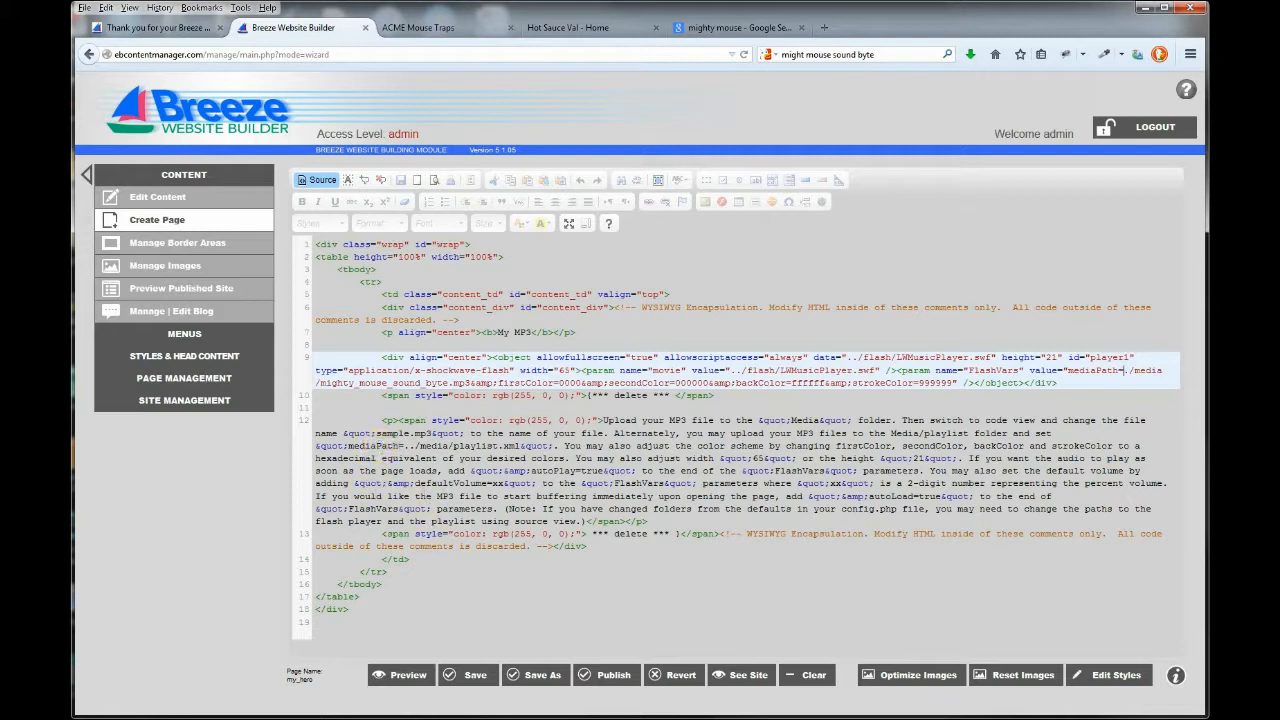
{"action": "left_click", "coordinate": [603, 677]}
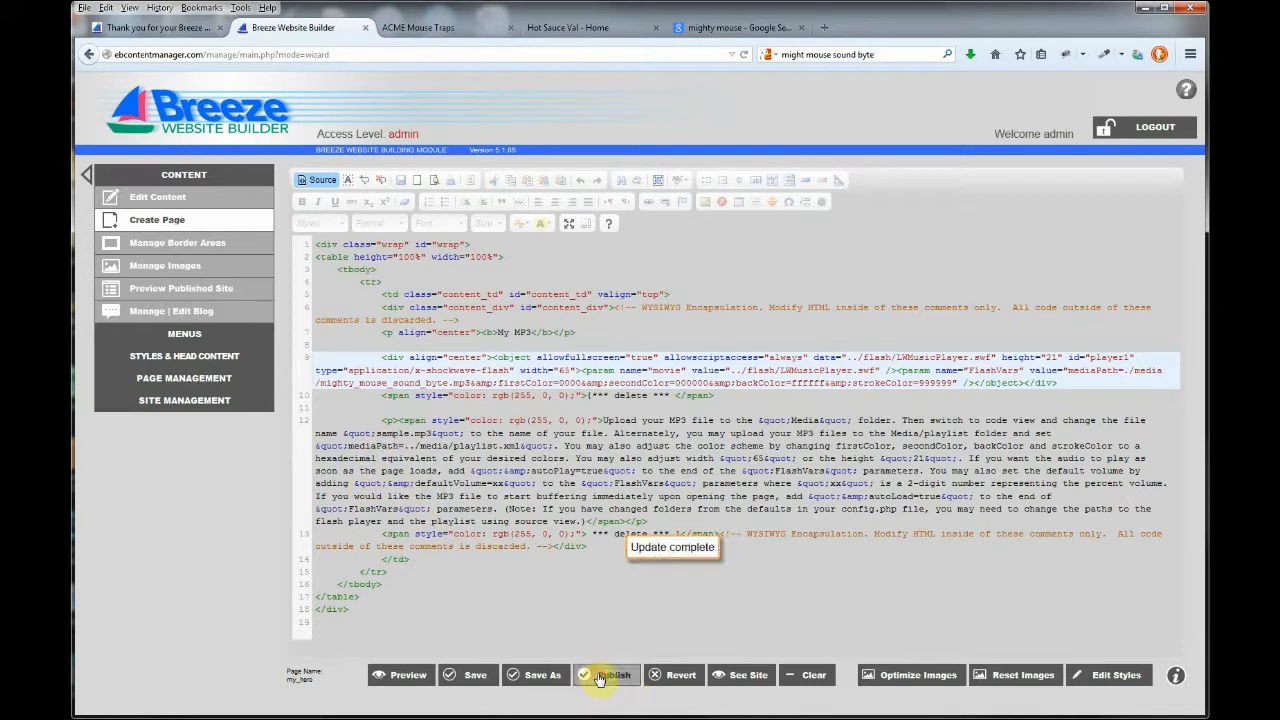
Back in the visual editor, add a blank line beneath the My MP3 title.
{"action": "left_click", "coordinate": [326, 183]}
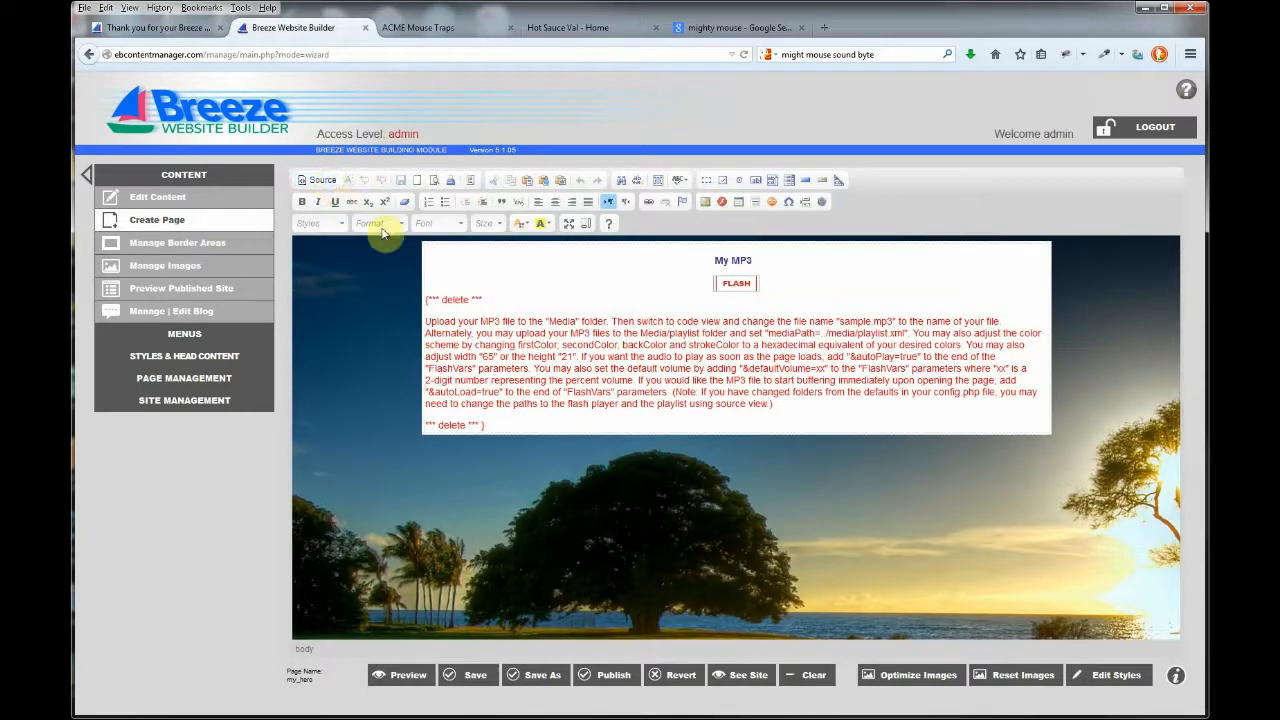
{"action": "left_click", "coordinate": [768, 263]}
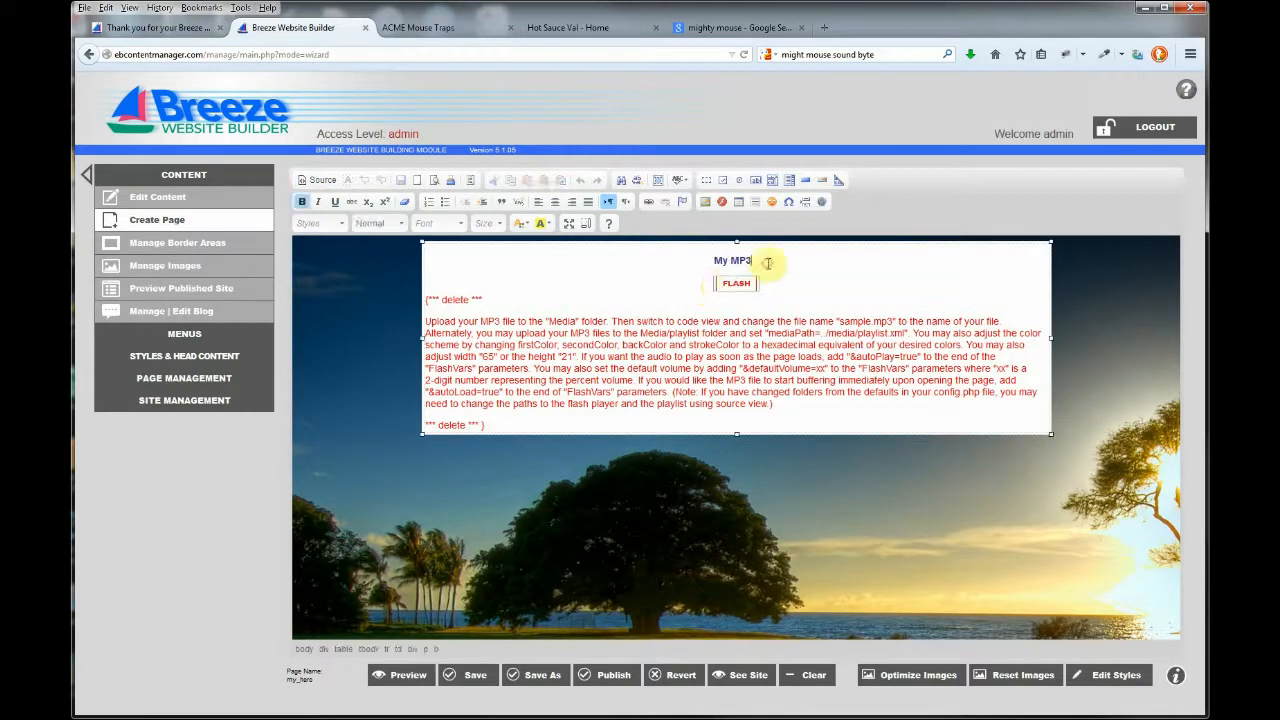
{"action": "key", "text": "Return"}
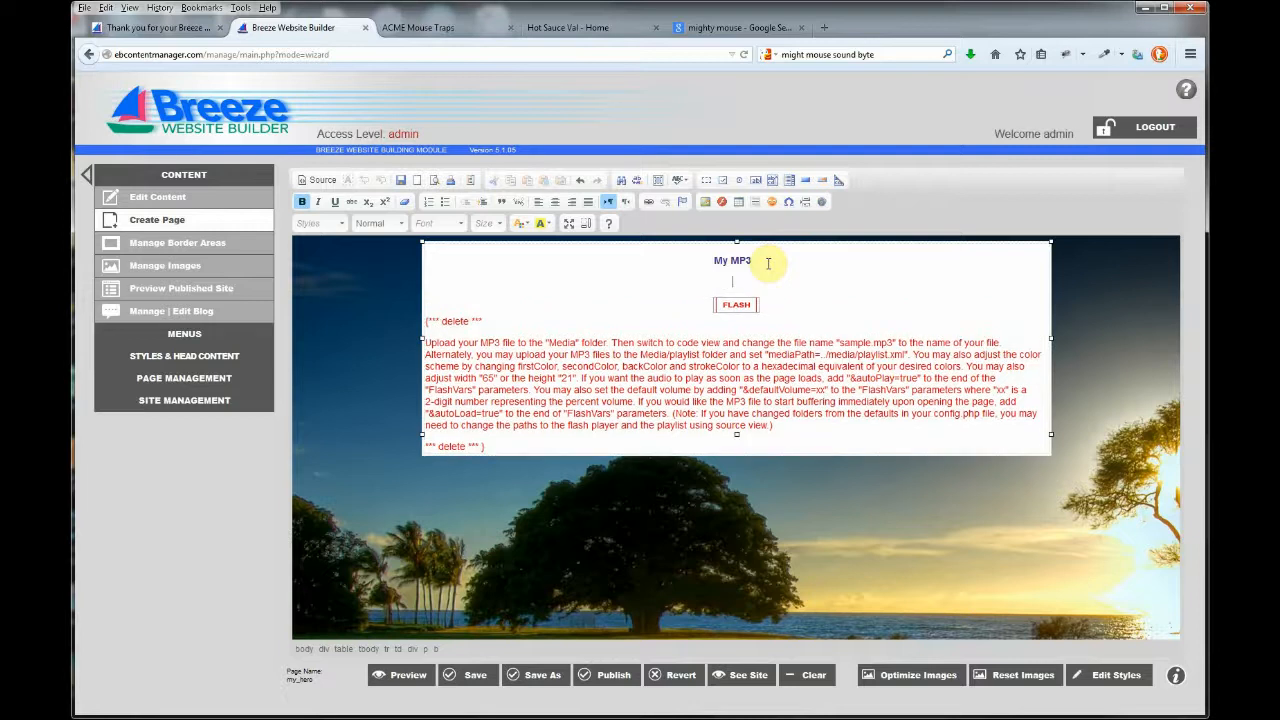
Insert mighty.jpg from the server under the title and optimize it to 243×207.
{"action": "left_click", "coordinate": [707, 203]}
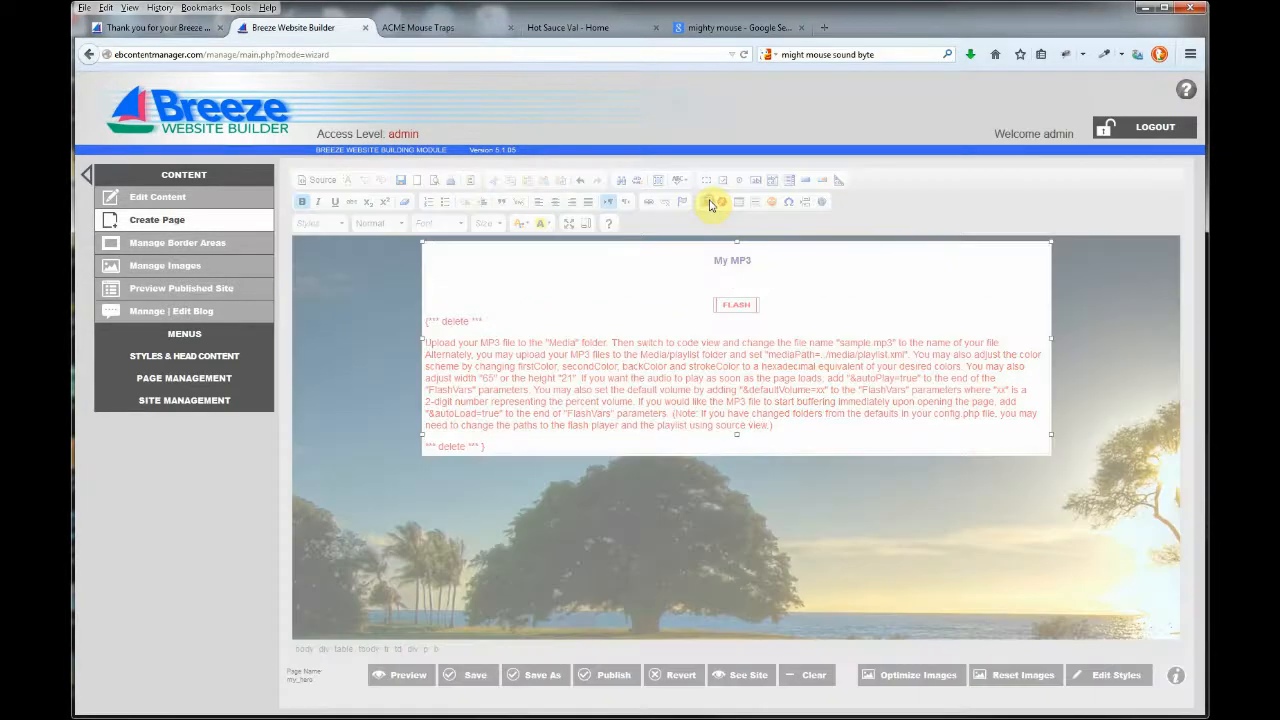
{"action": "left_click", "coordinate": [838, 345]}
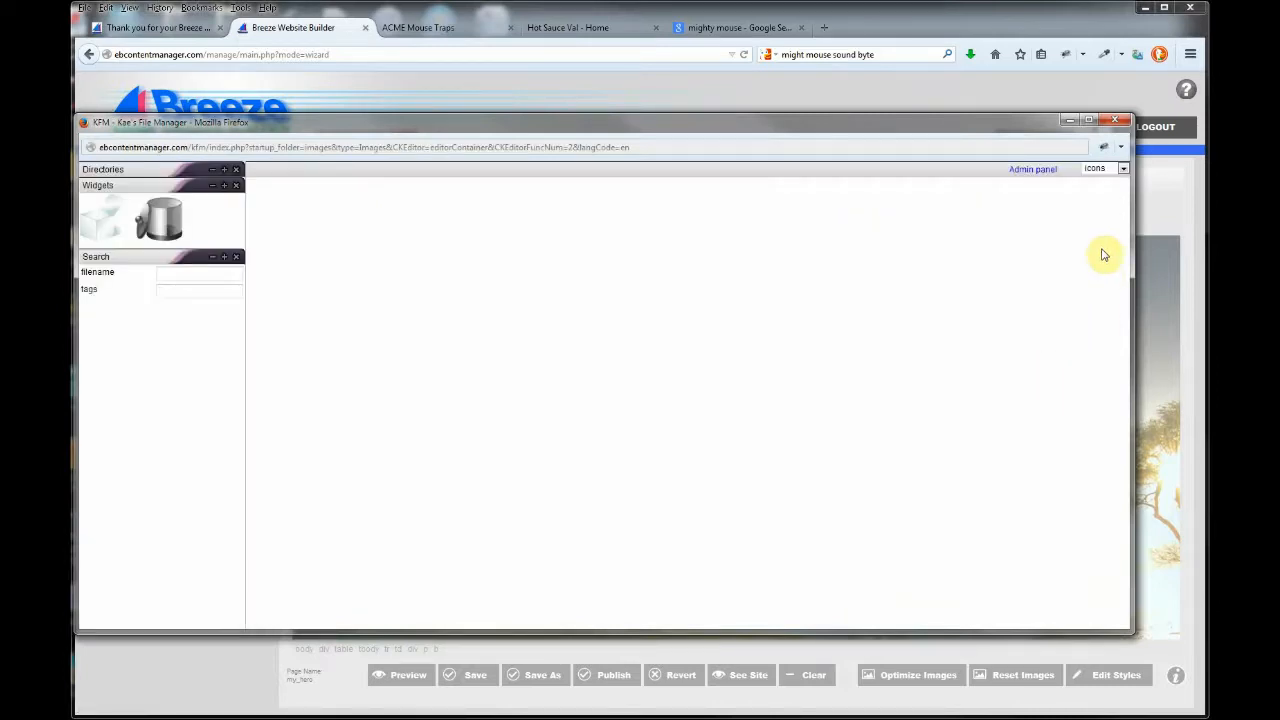
{"action": "left_click_drag", "start_coordinate": [1126, 224], "coordinate": [1120, 527]}
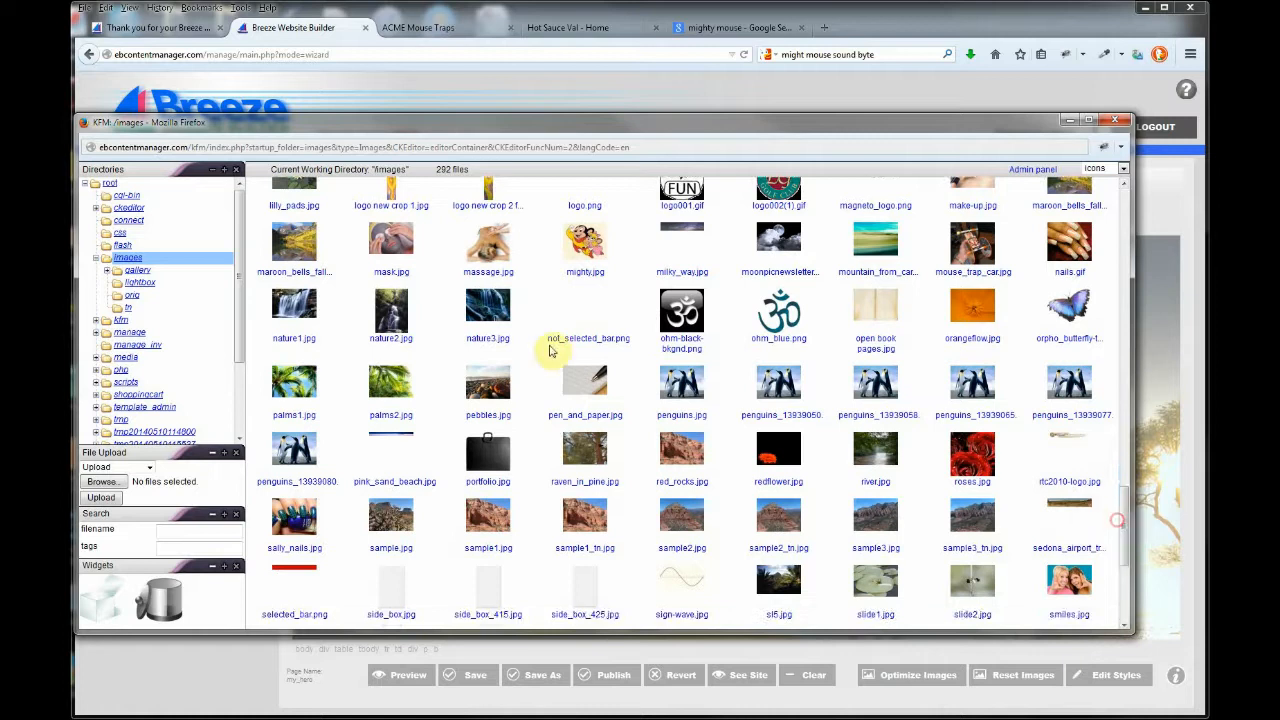
{"action": "left_click", "coordinate": [578, 256]}
{"action": "double_click", "coordinate": [579, 257]}
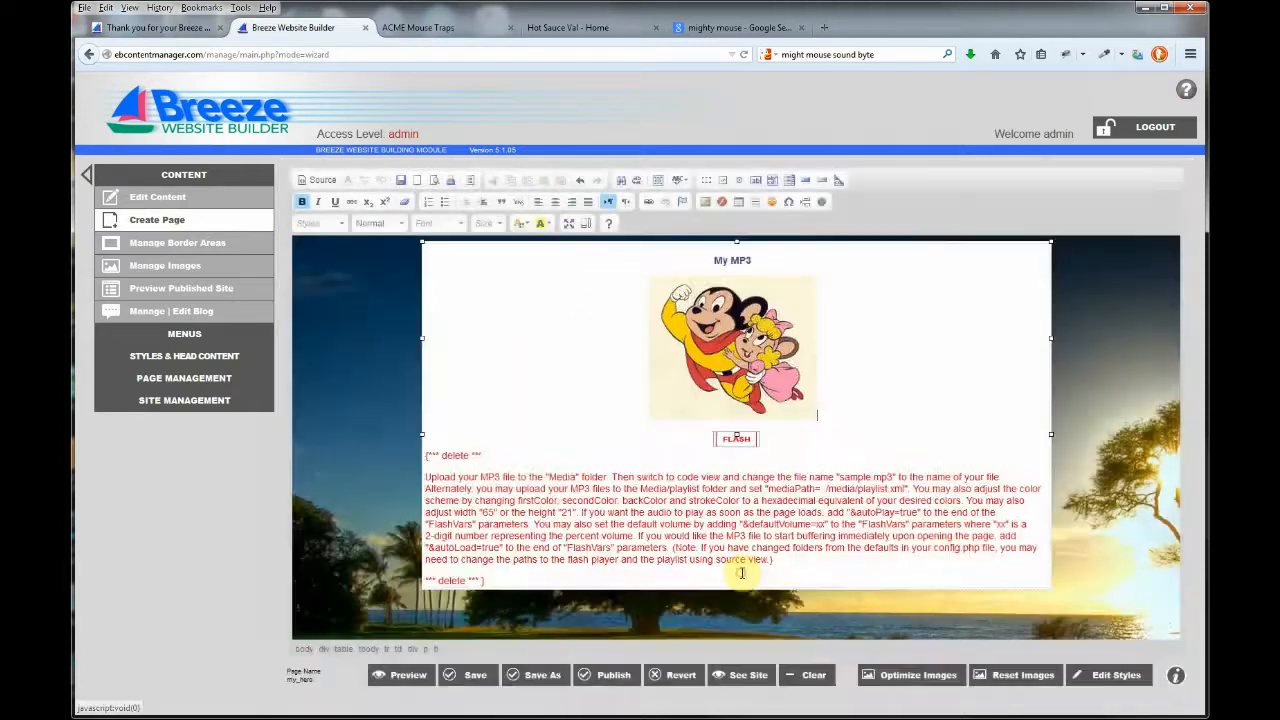
{"action": "left_click", "coordinate": [744, 575]}
{"action": "left_click", "coordinate": [889, 679]}
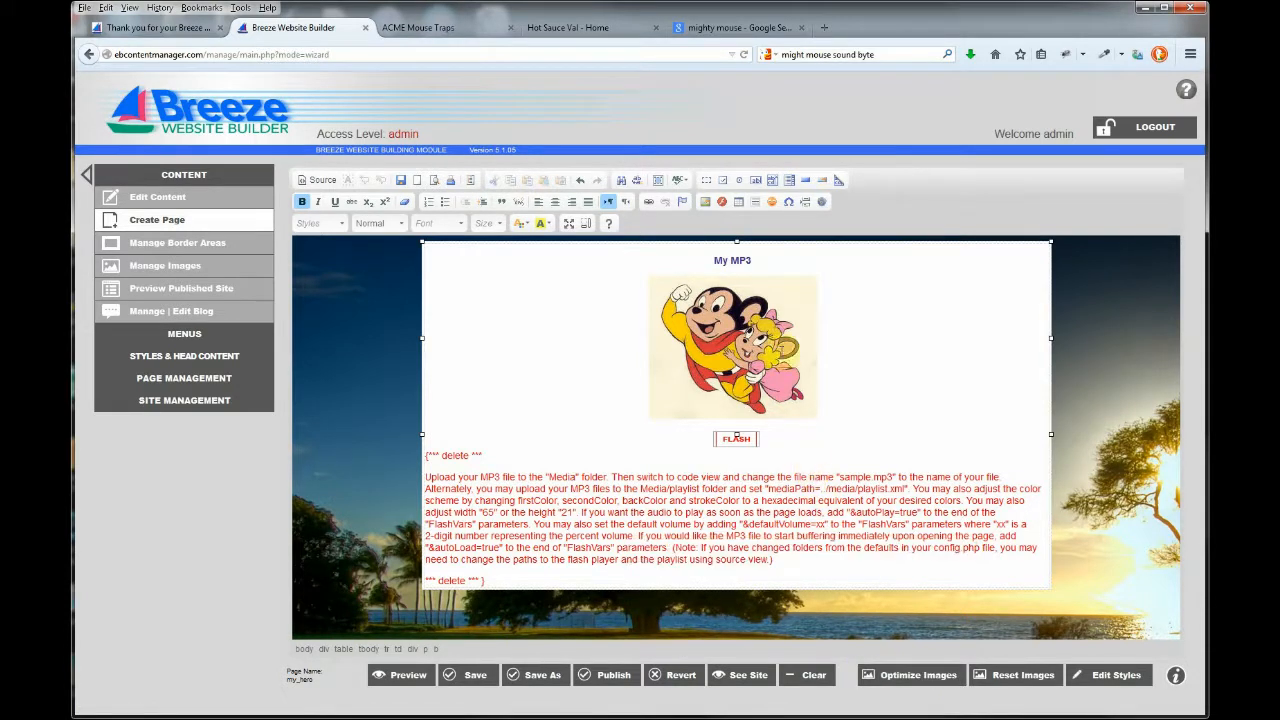
Rename the title to 'My Hero' and format it as Heading 1.
{"action": "double_click", "coordinate": [741, 260]}
{"action": "type", "text": "H"}
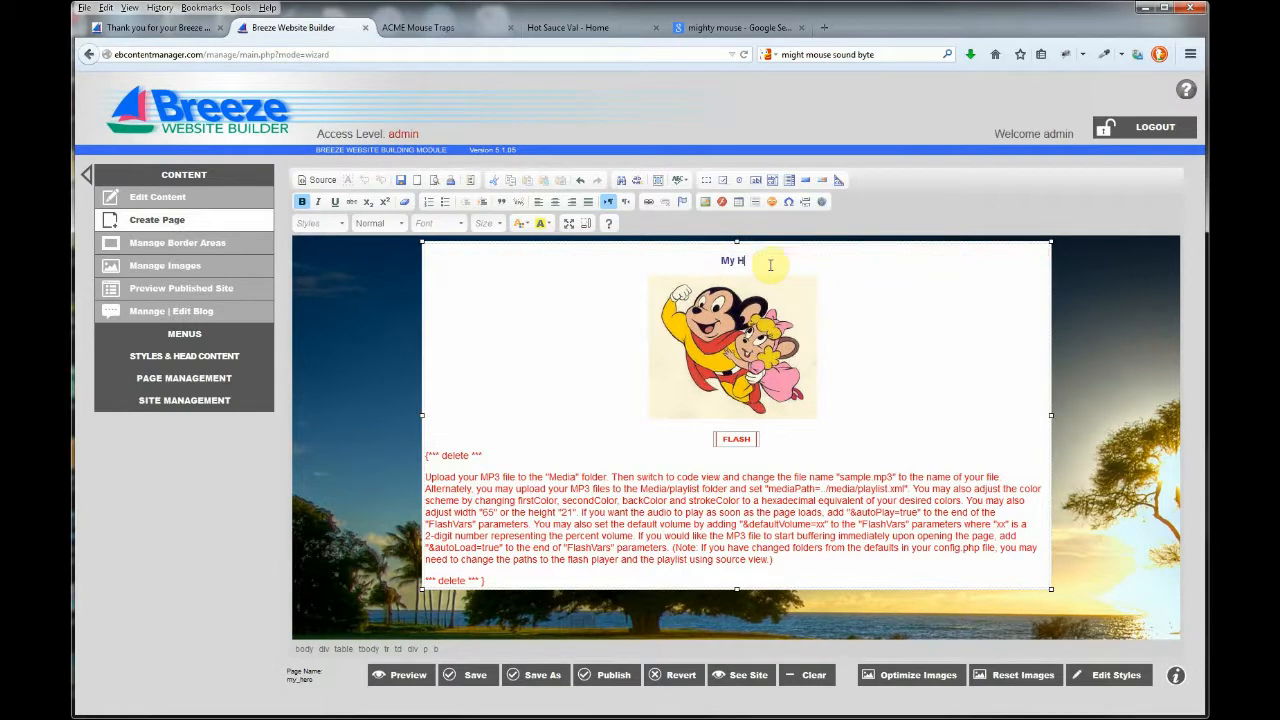
{"action": "type", "text": "ero"}
{"action": "left_click_drag", "start_coordinate": [770, 264], "coordinate": [710, 262]}
{"action": "left_click", "coordinate": [391, 225]}
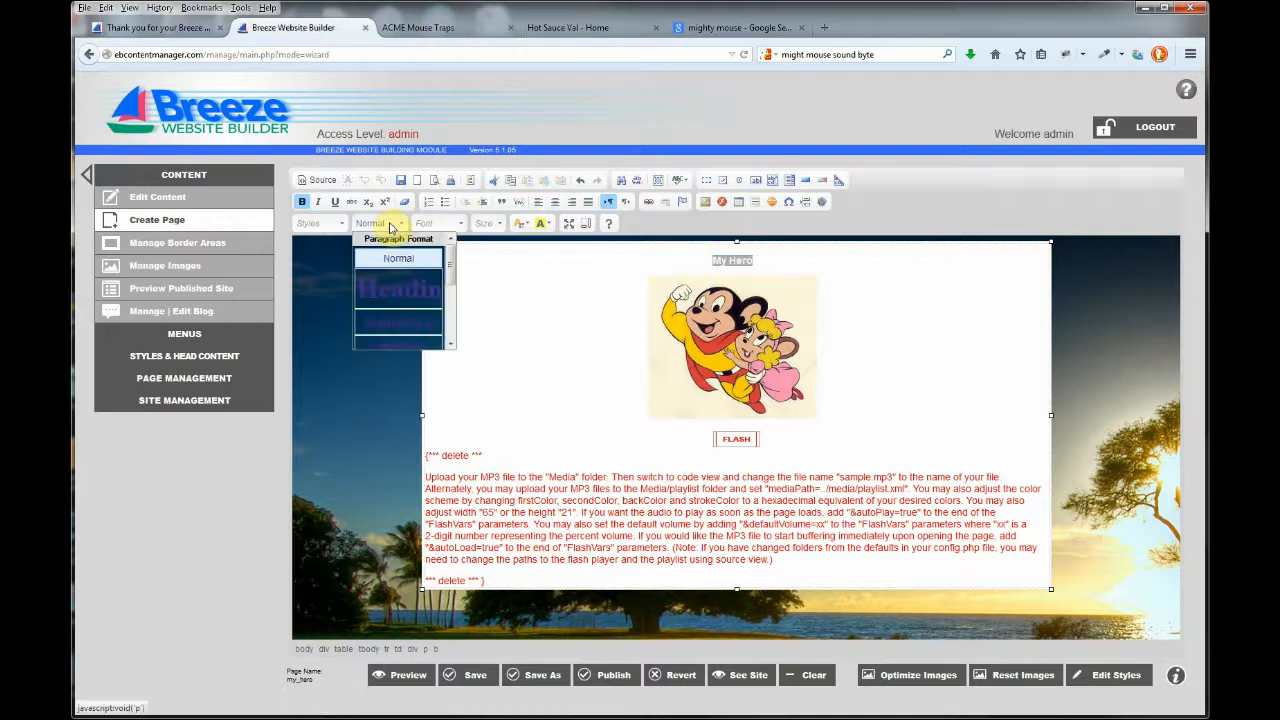
{"action": "left_click", "coordinate": [405, 288]}
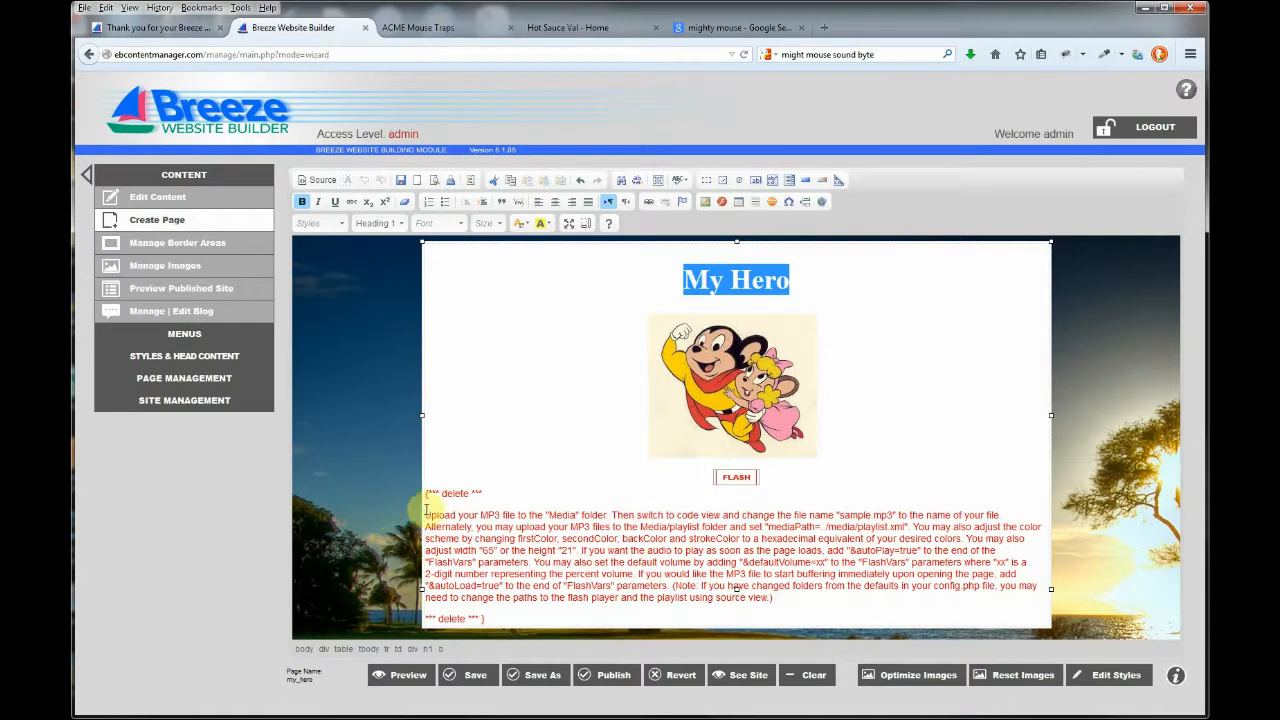
Delete the red instruction block and publish the page.
{"action": "left_click_drag", "start_coordinate": [424, 493], "coordinate": [494, 608]}
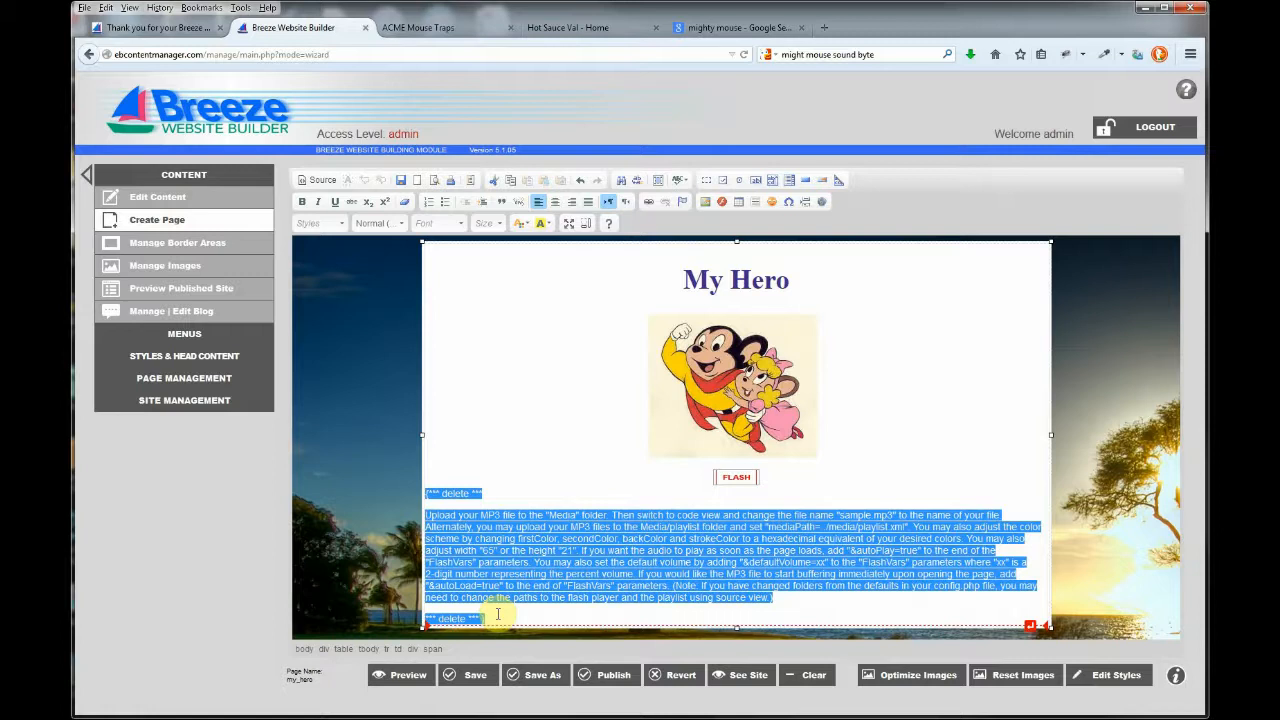
{"action": "key", "text": "Delete"}
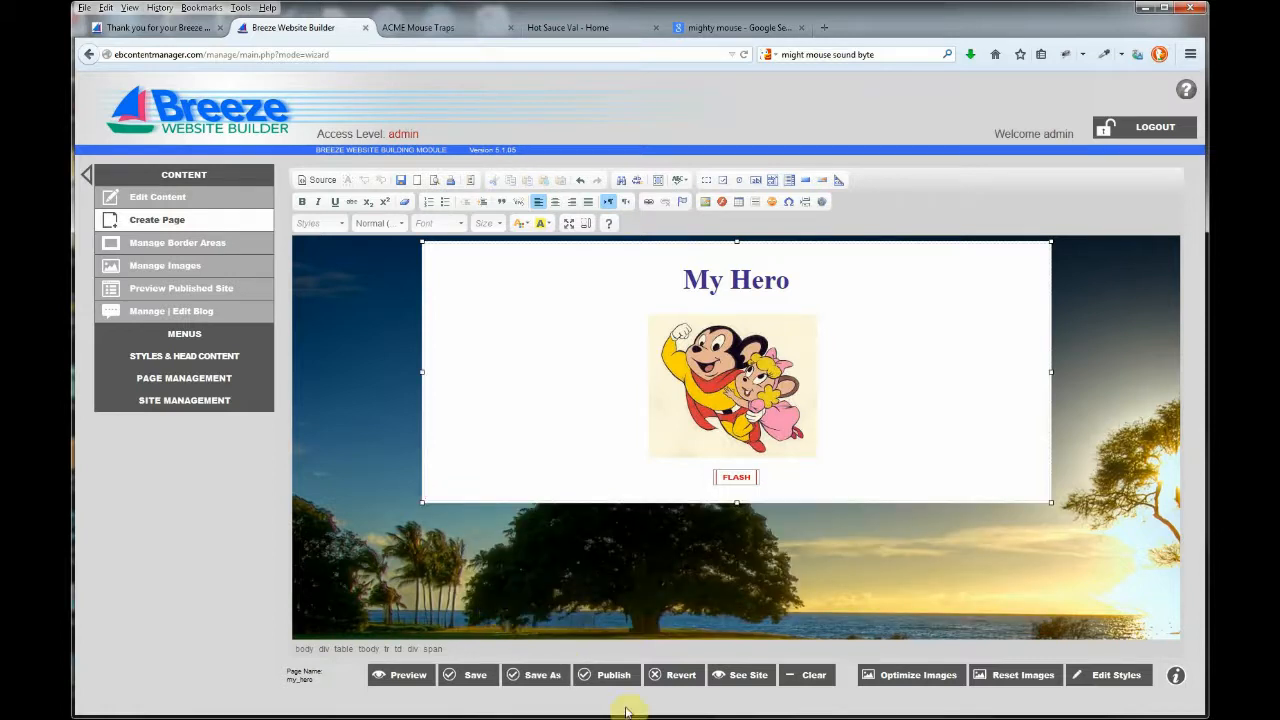
{"action": "left_click", "coordinate": [617, 679]}
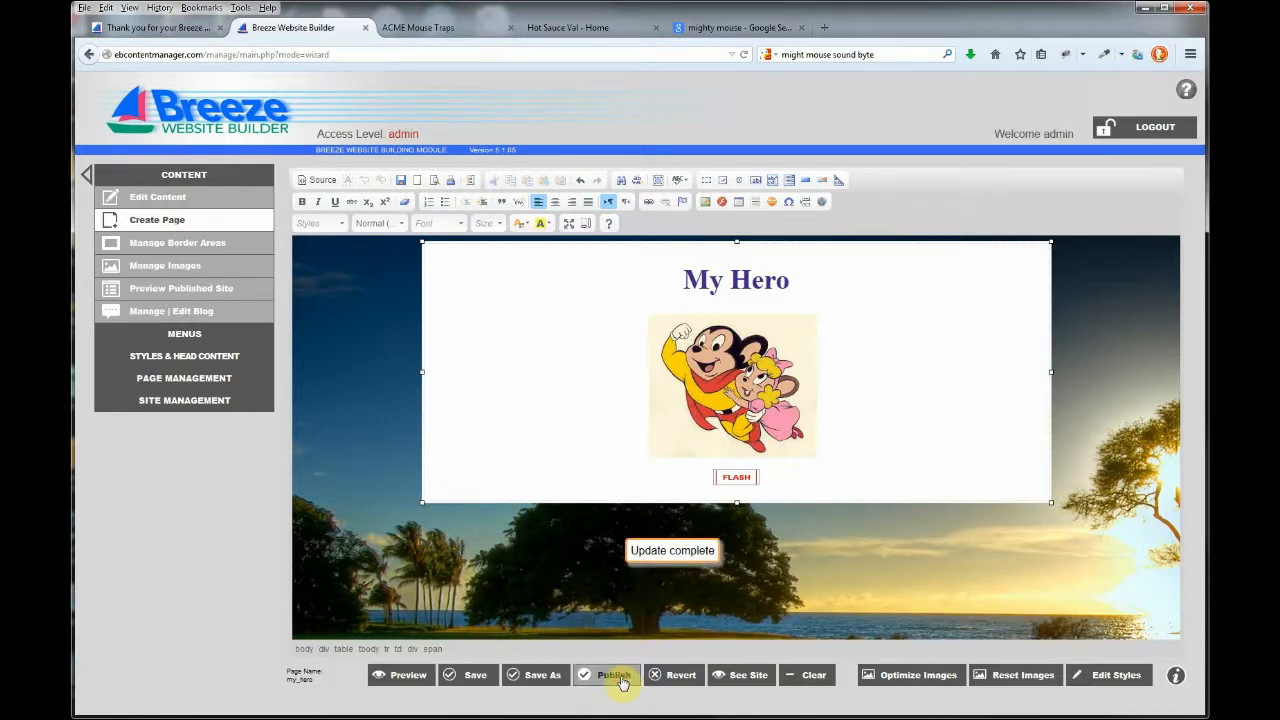
Open the published My Hero page and play its sound clip.
{"action": "left_click", "coordinate": [742, 677]}
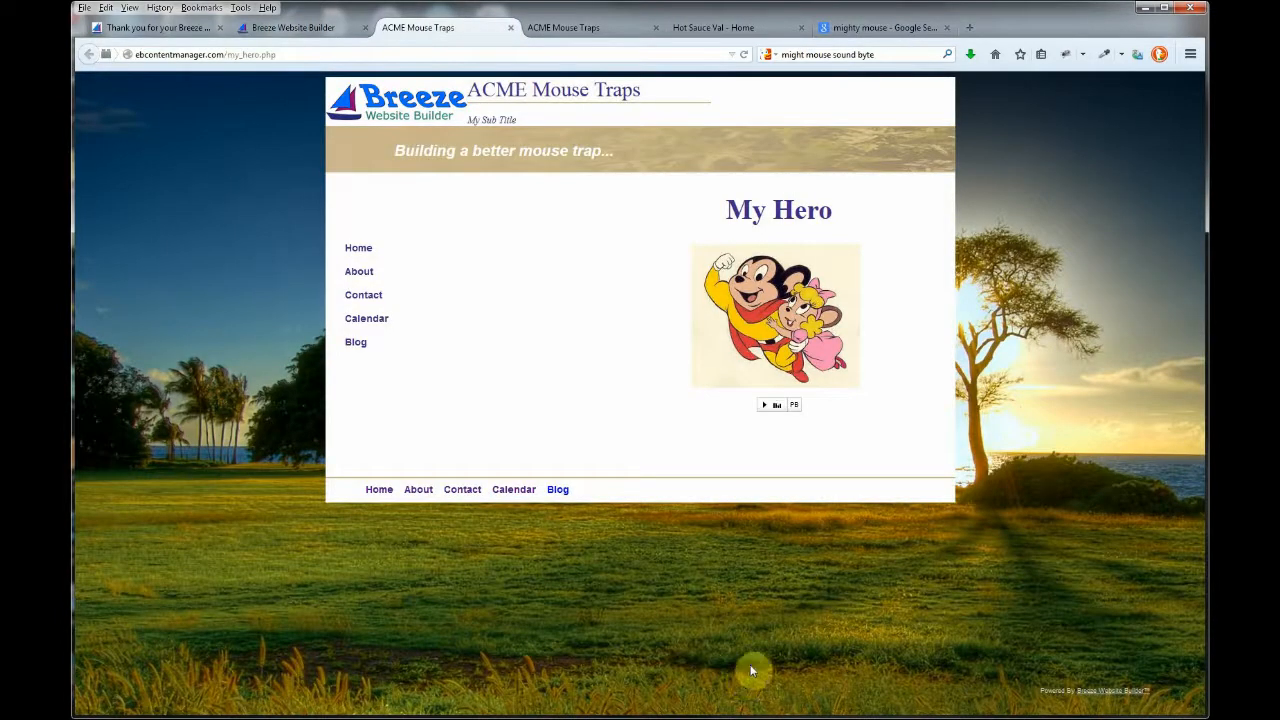
{"action": "left_click", "coordinate": [764, 405]}
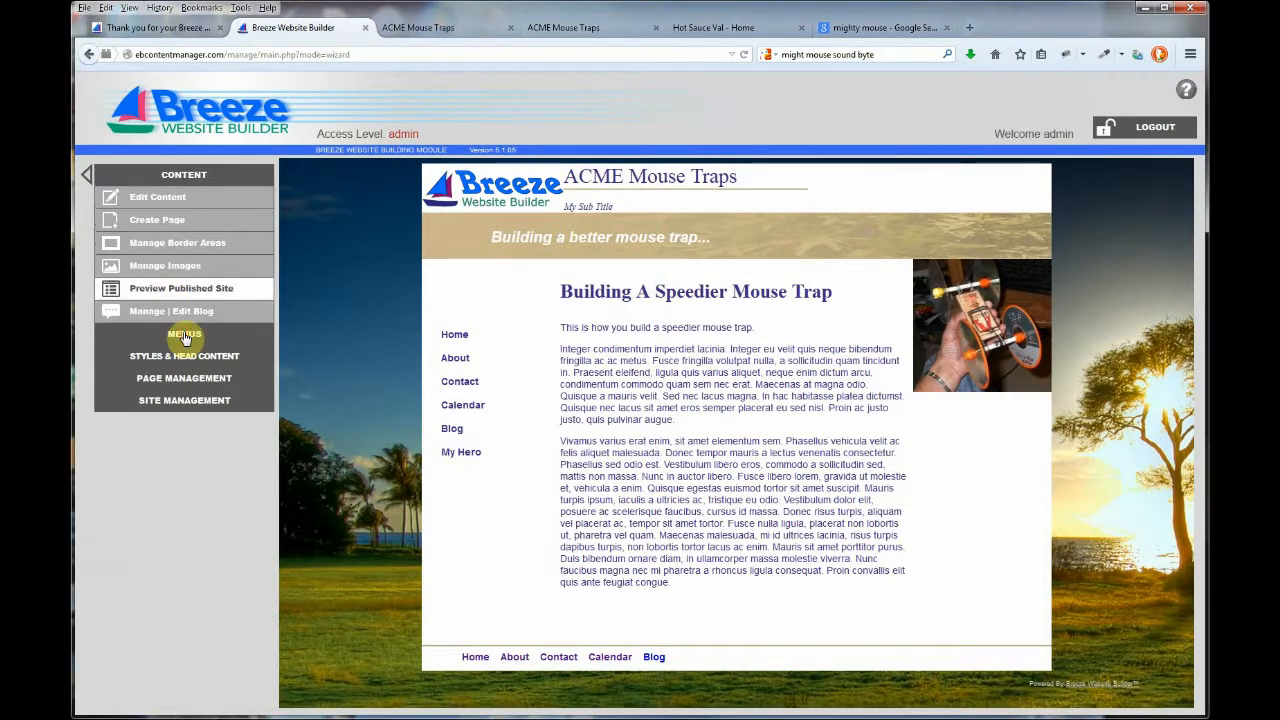
Open the menu items table in Edit Menus with CSS Menu 1 selected.
{"action": "left_click", "coordinate": [184, 334]}
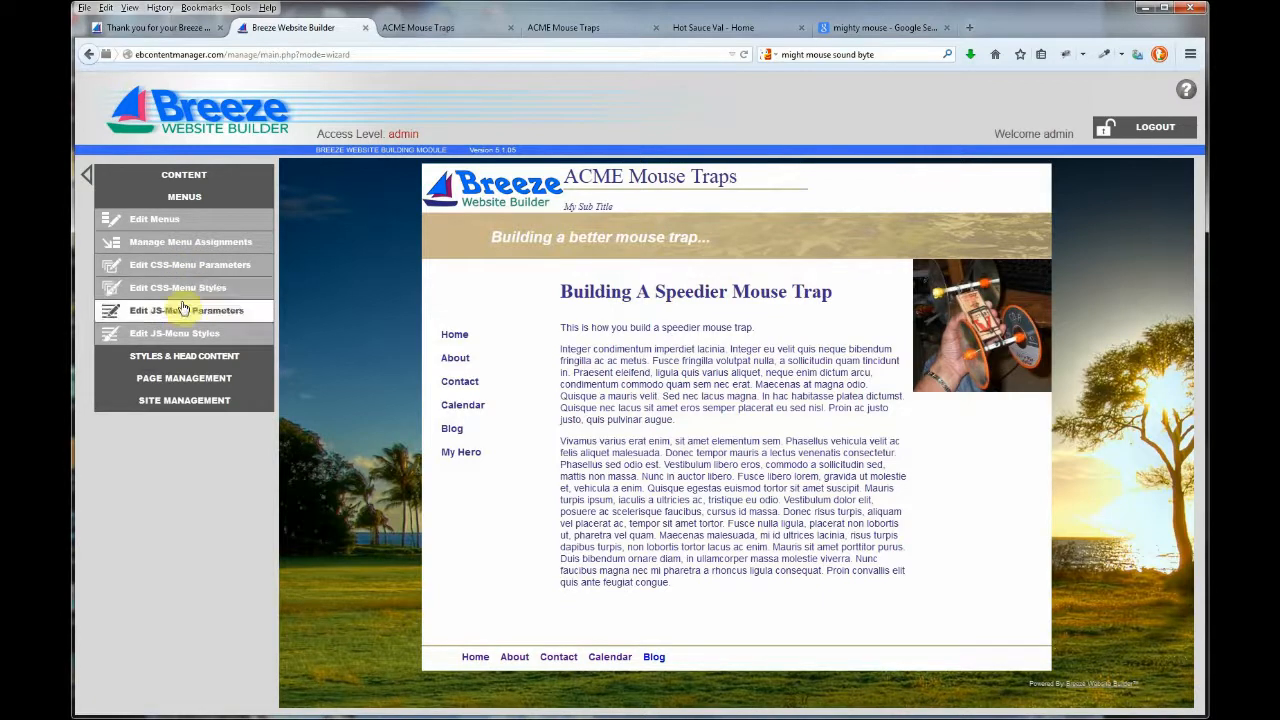
{"action": "left_click", "coordinate": [168, 224]}
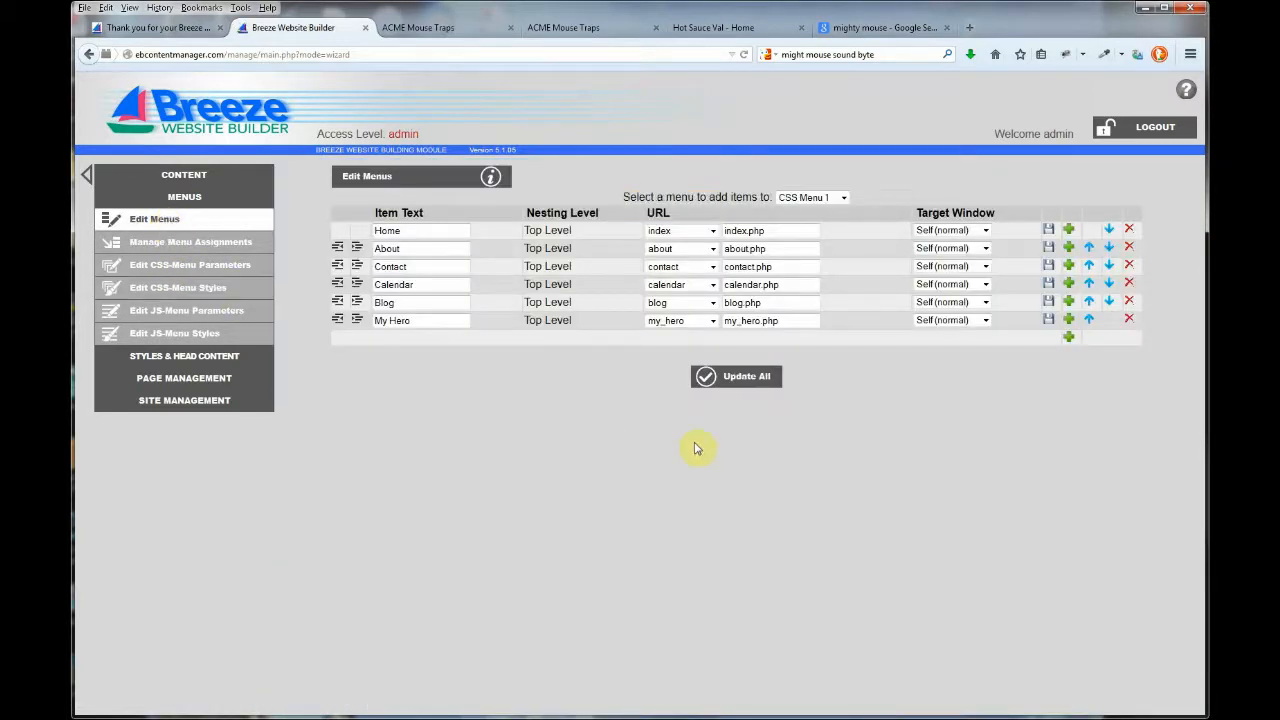
{"action": "left_click", "coordinate": [843, 199]}
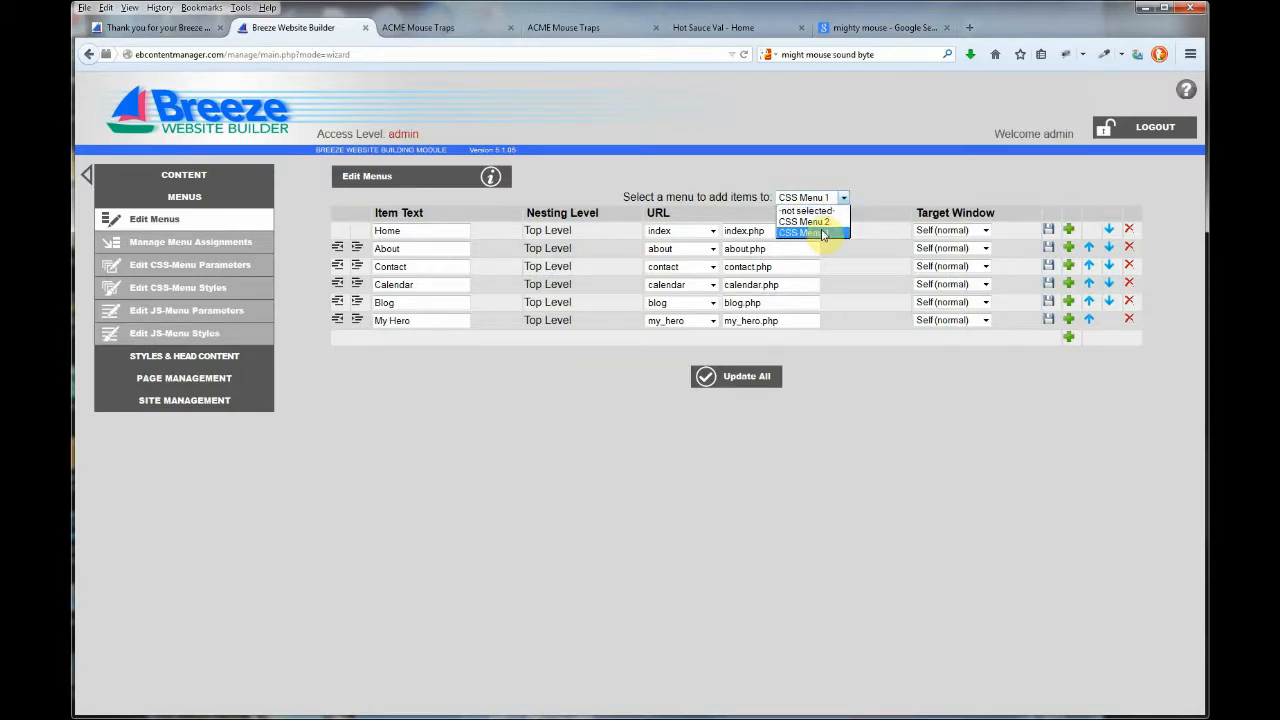
{"action": "left_click", "coordinate": [822, 233]}
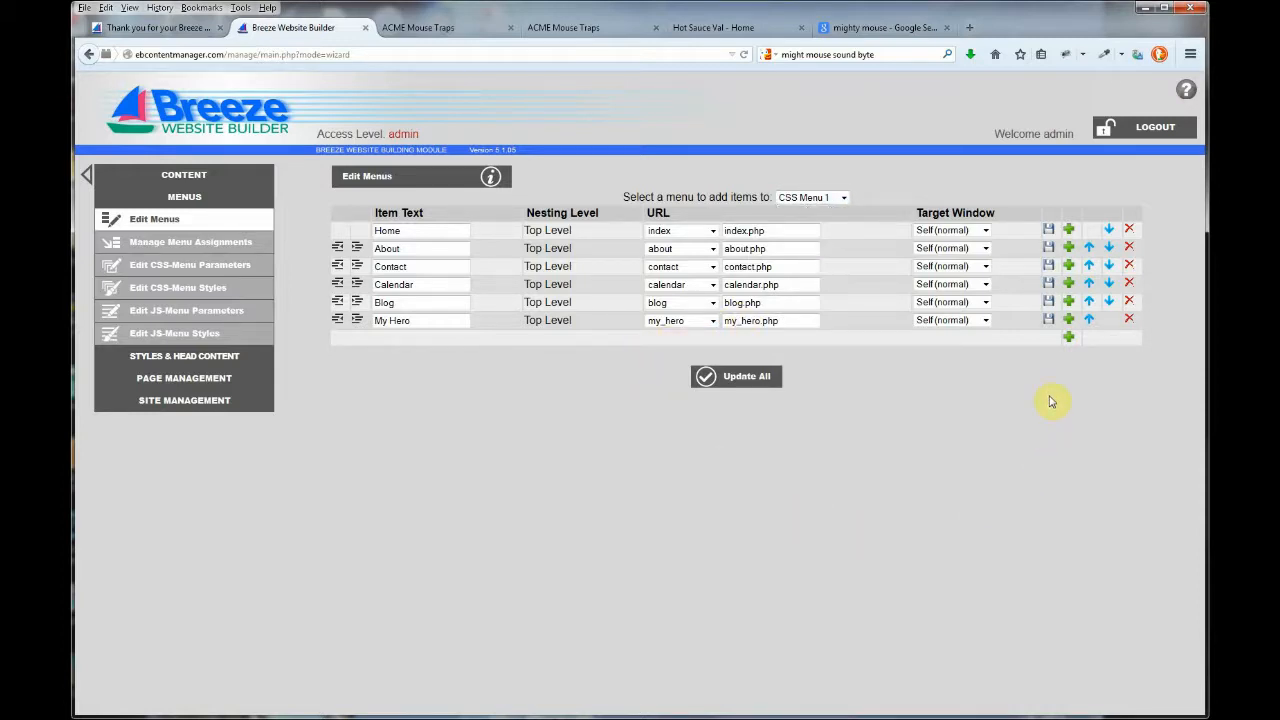
Add a My Hero item to CSS Menu 1 linked to the my_hero page.
{"action": "left_click", "coordinate": [1069, 338]}
{"action": "left_click", "coordinate": [445, 343]}
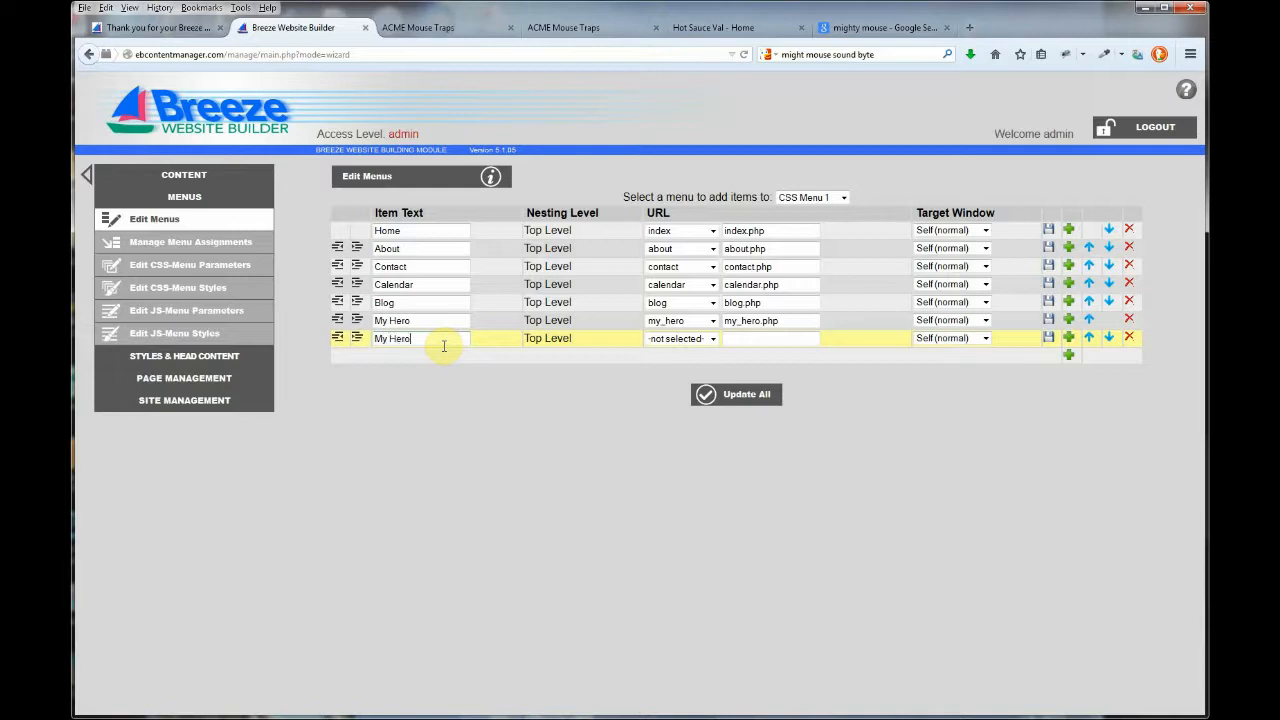
{"action": "left_click", "coordinate": [665, 340]}
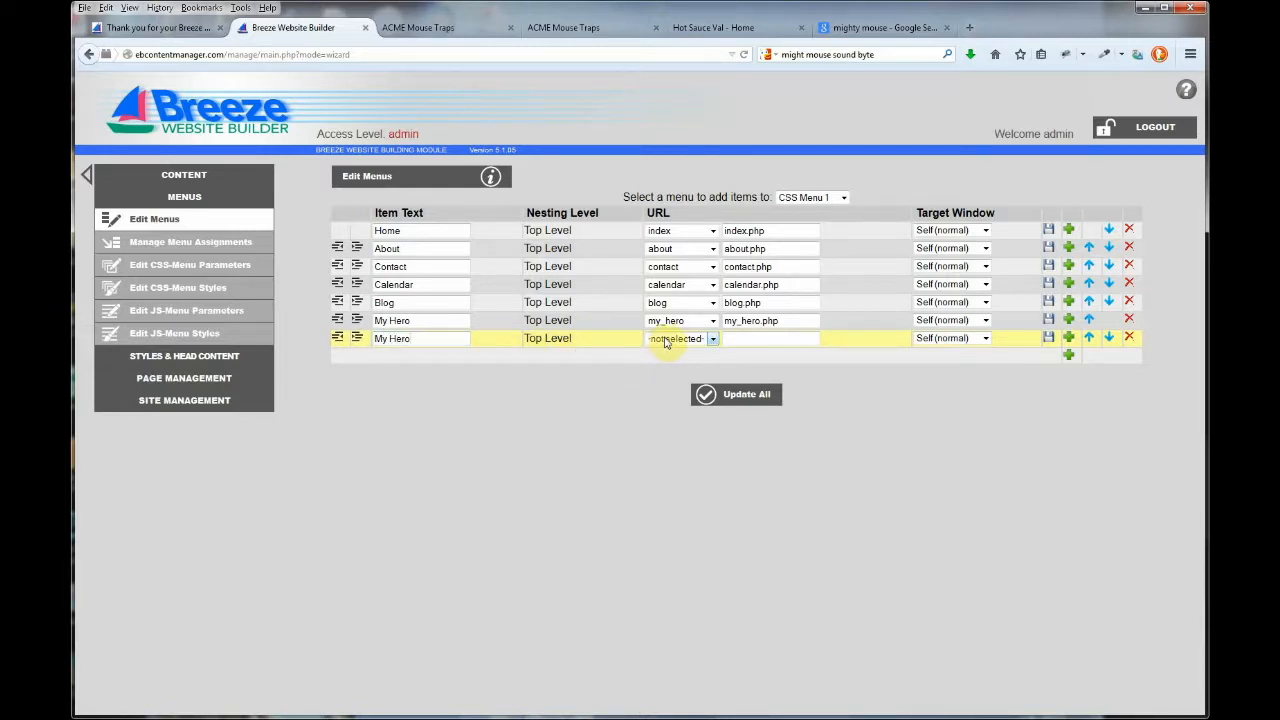
{"action": "left_click", "coordinate": [665, 340]}
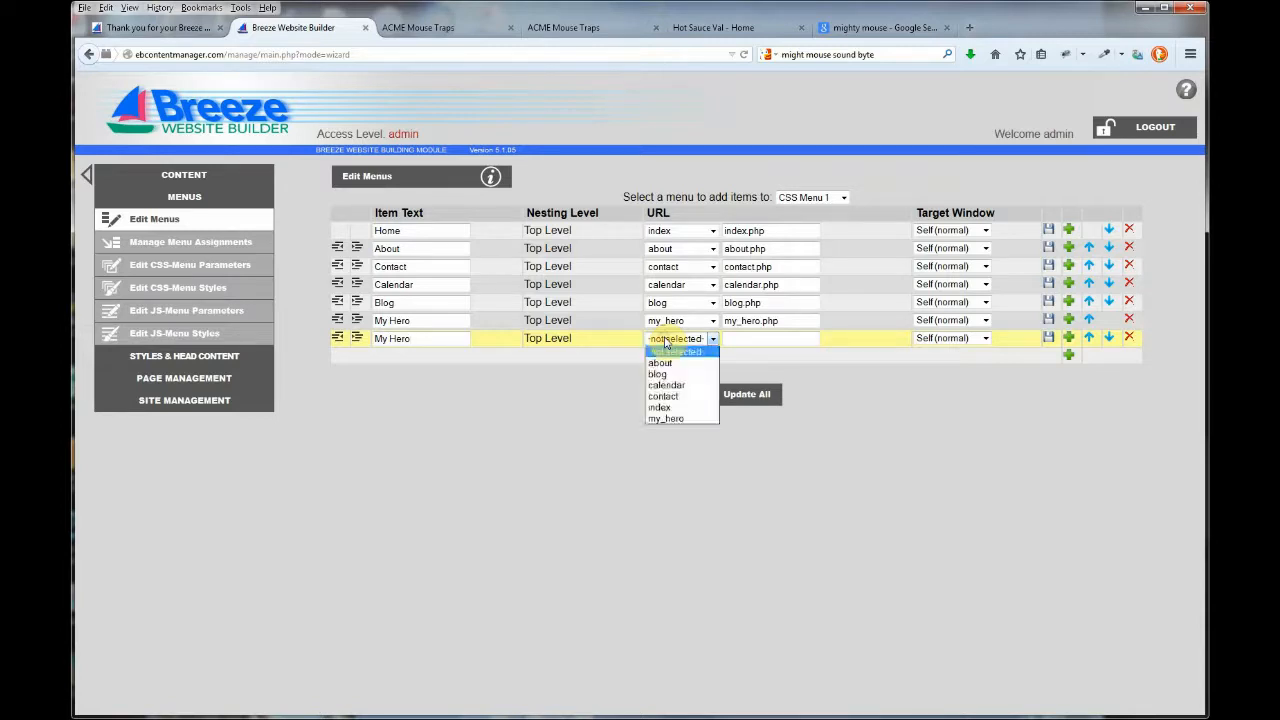
{"action": "left_click", "coordinate": [660, 420]}
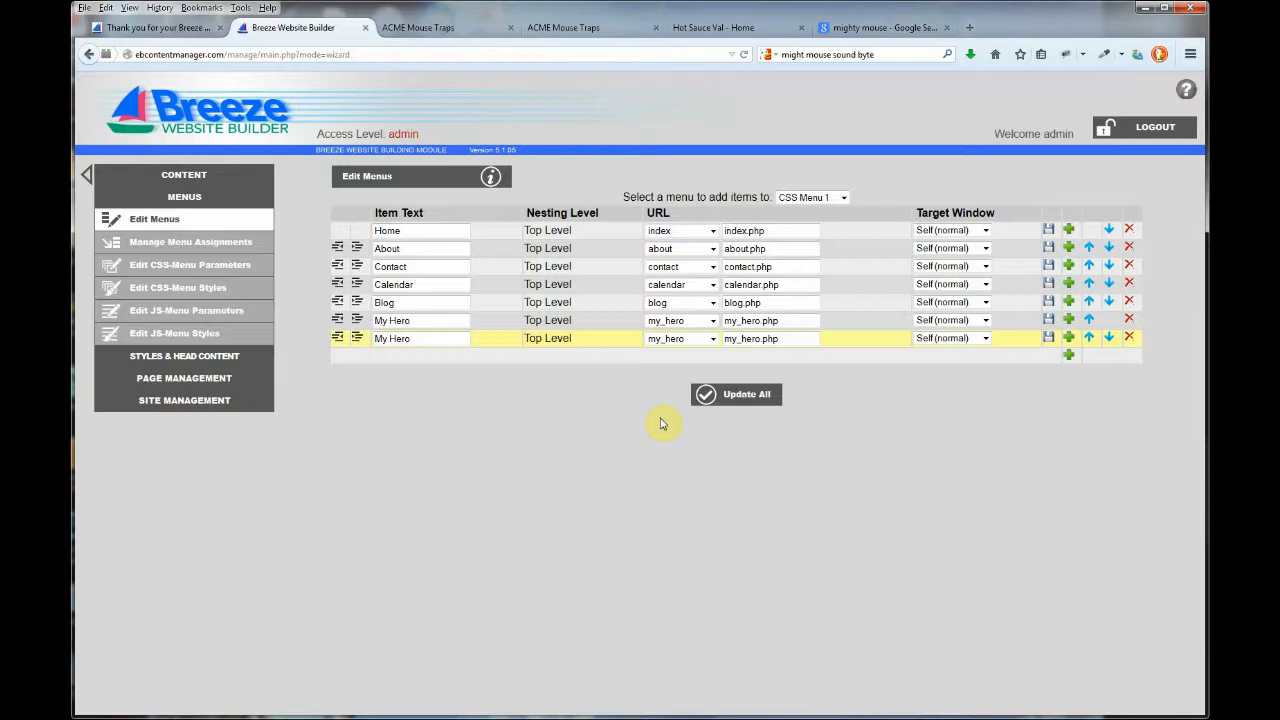
{"action": "left_click", "coordinate": [1048, 338]}
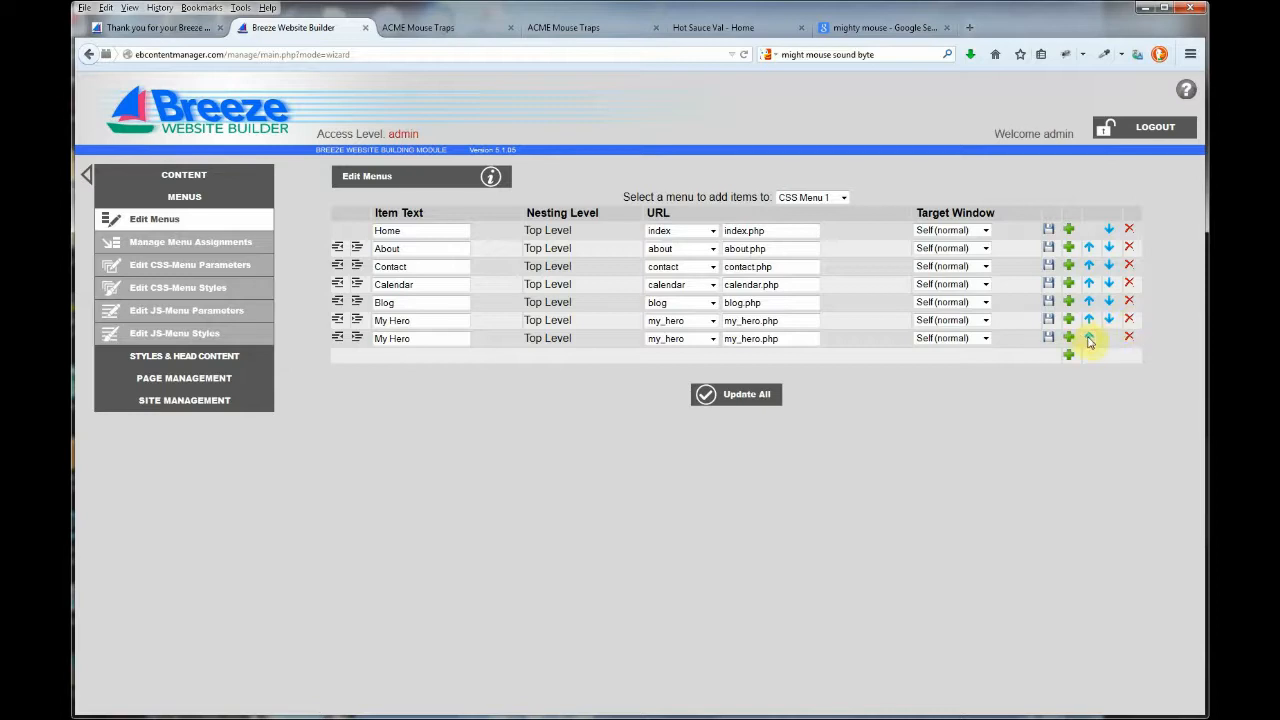
Move My Hero up past Blog, Calendar and Contact, nest it under About, and update all.
{"action": "left_click", "coordinate": [1090, 338]}
{"action": "left_click", "coordinate": [1090, 319]}
{"action": "left_click", "coordinate": [1090, 301]}
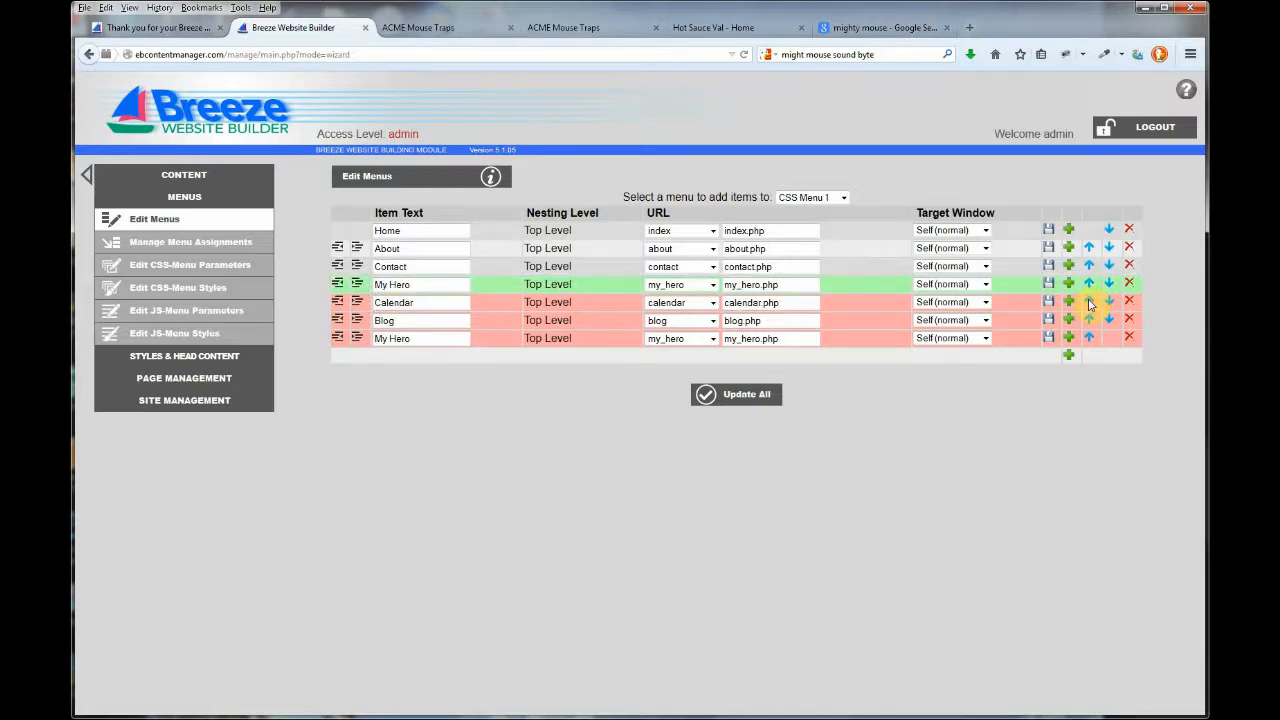
{"action": "left_click", "coordinate": [1090, 285]}
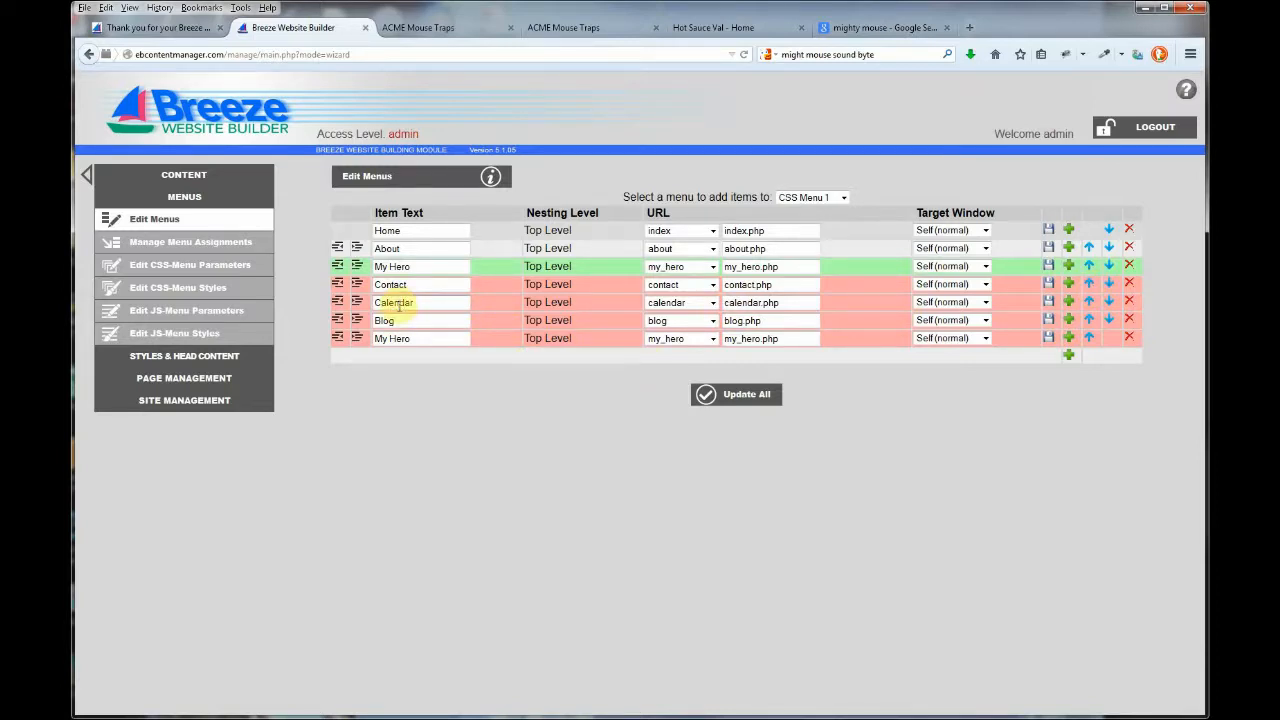
{"action": "left_click", "coordinate": [357, 267]}
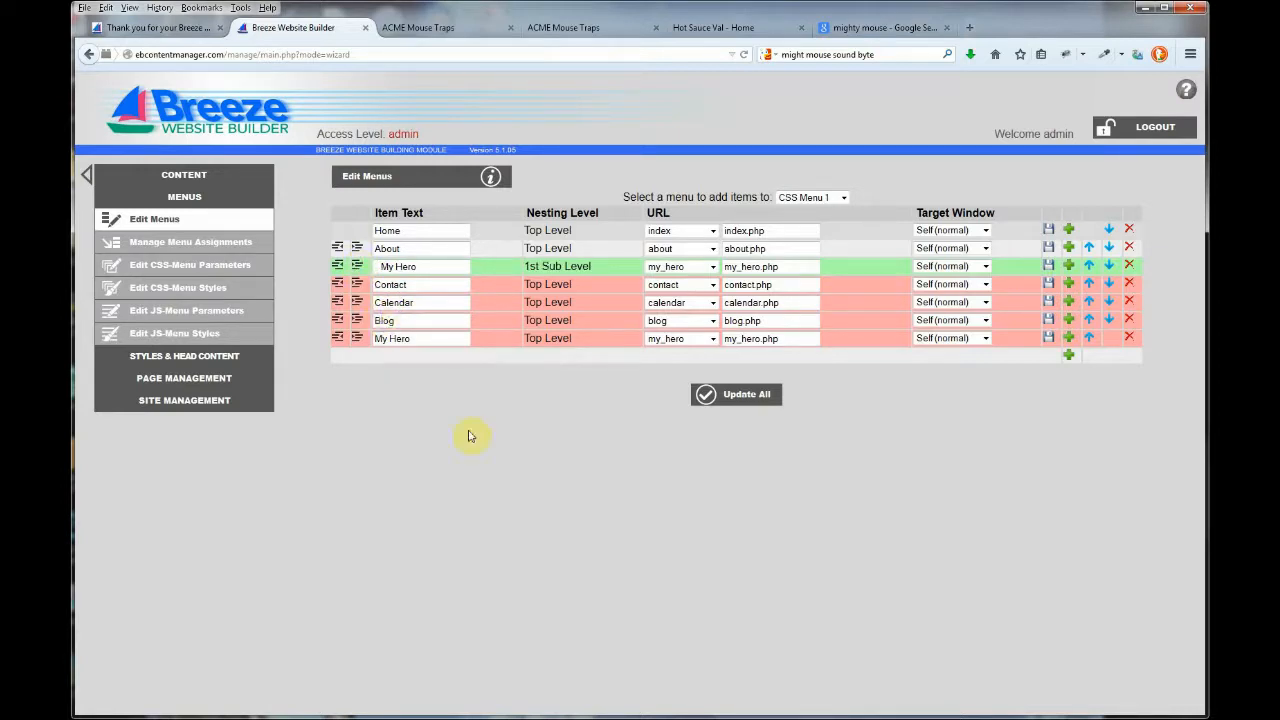
{"action": "left_click", "coordinate": [757, 395]}
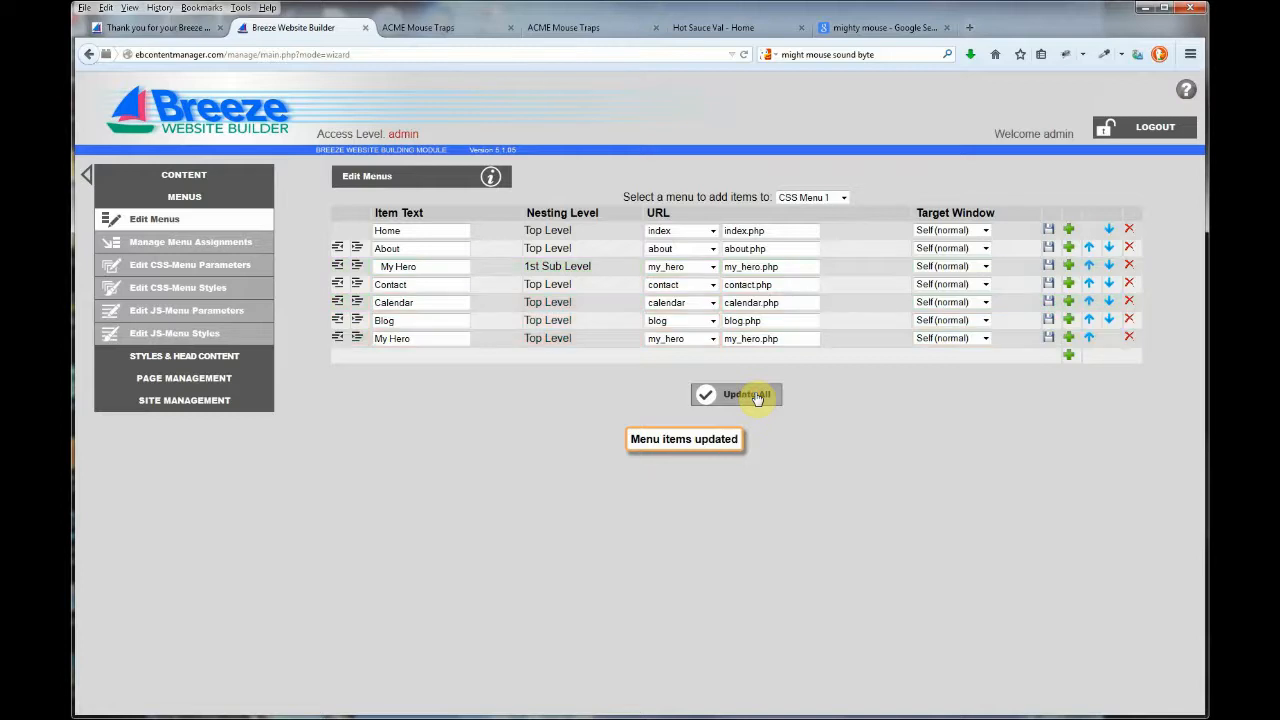
Delete the leftover top-level My Hero item from CSS Menu 1.
{"action": "left_click", "coordinate": [1129, 337]}
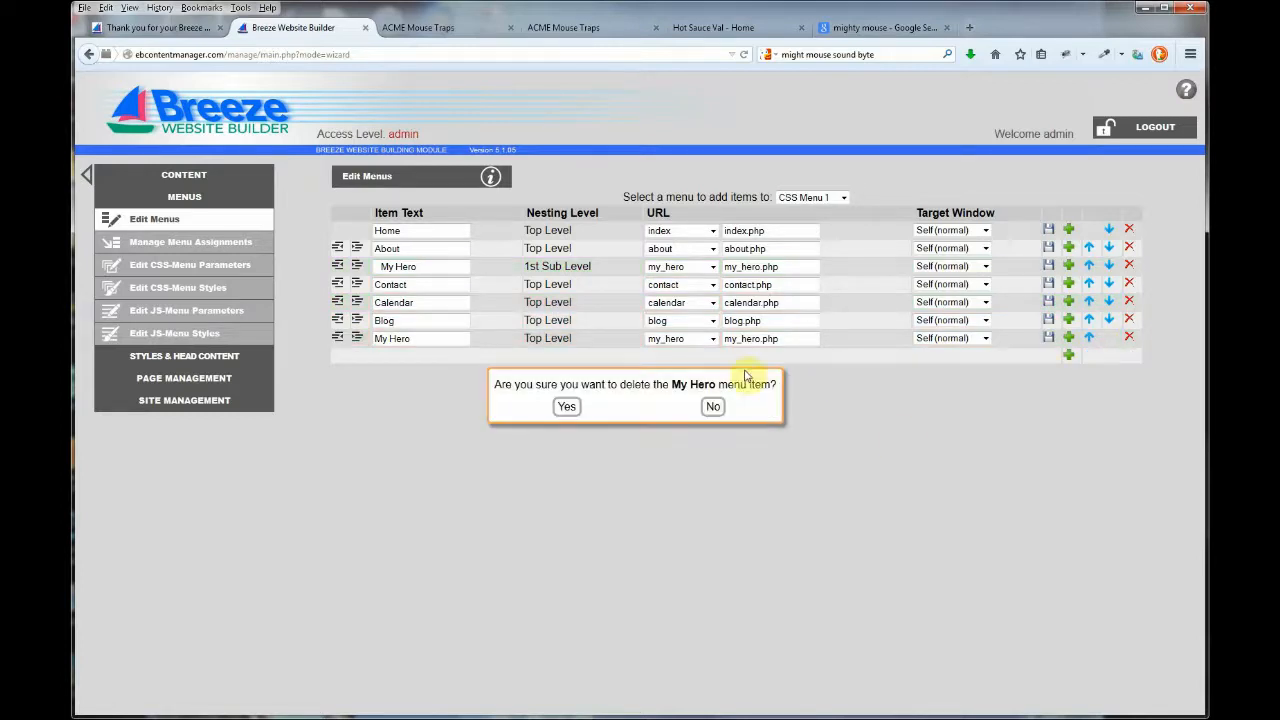
{"action": "left_click", "coordinate": [566, 407]}
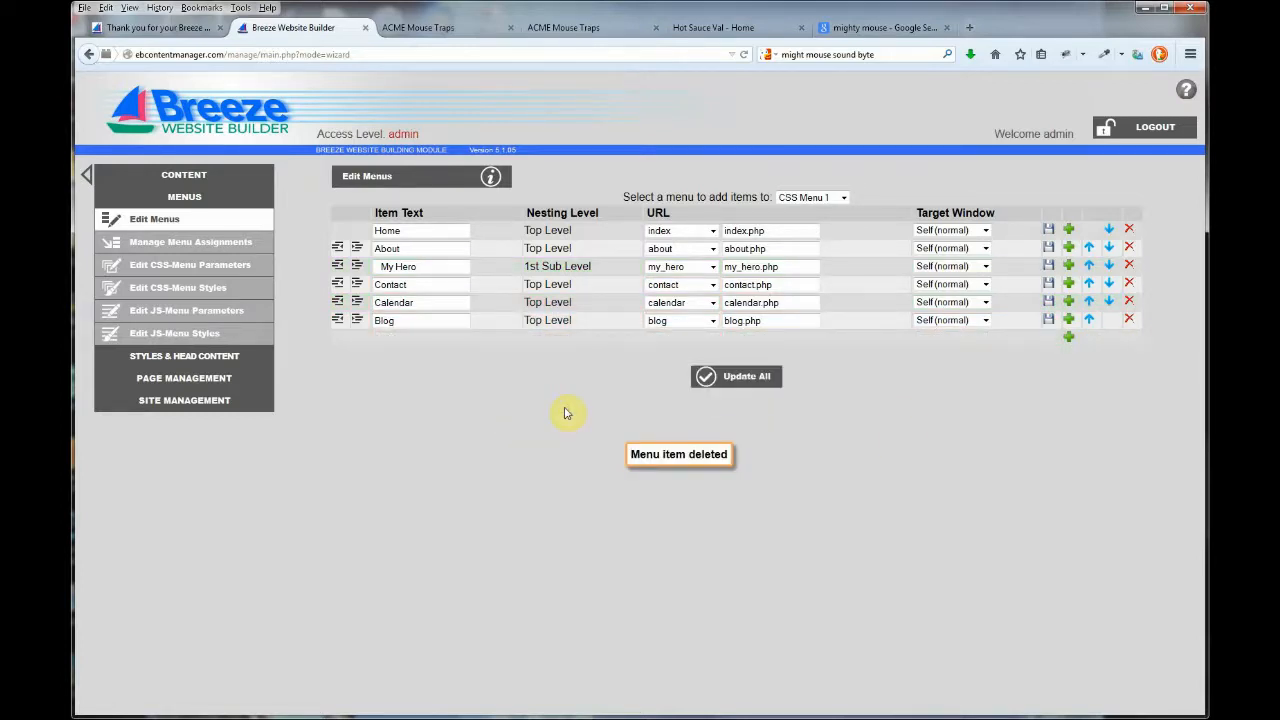
{"action": "left_click", "coordinate": [810, 197]}
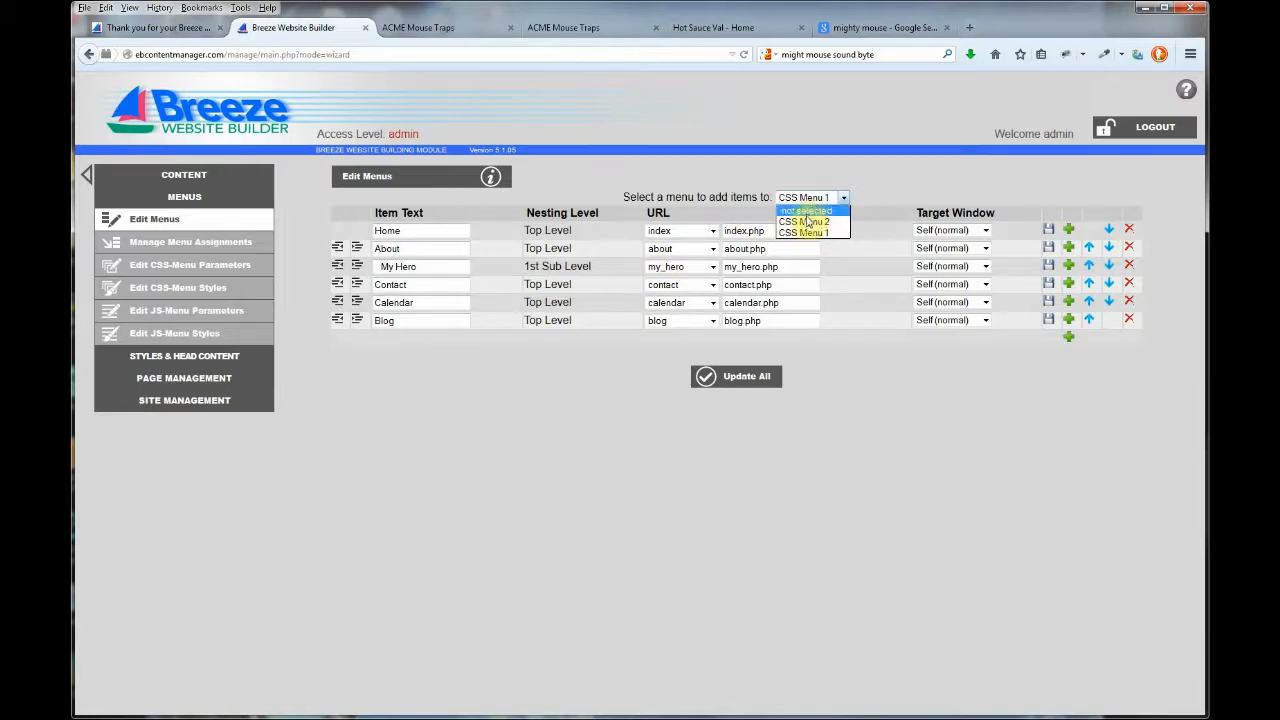
In CSS Menu 2, add a My Hero item linked to the my_hero page.
{"action": "left_click", "coordinate": [806, 221]}
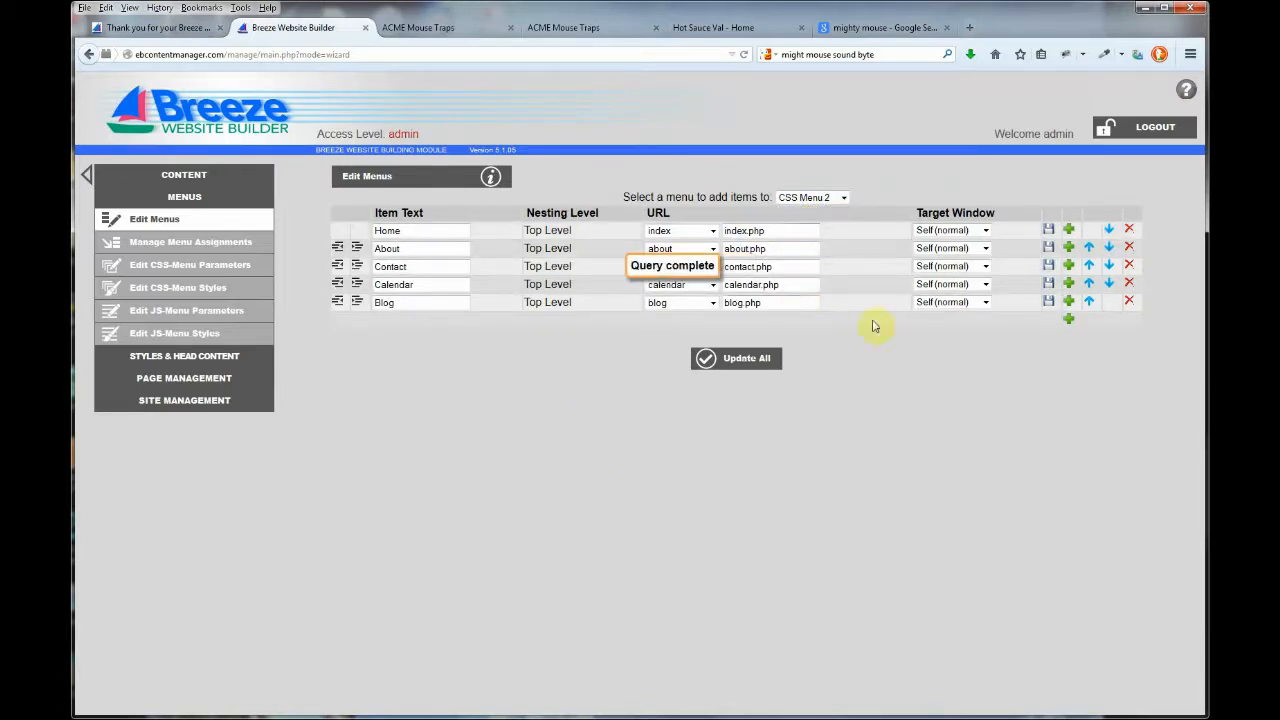
{"action": "left_click", "coordinate": [1068, 318]}
{"action": "left_click", "coordinate": [441, 320]}
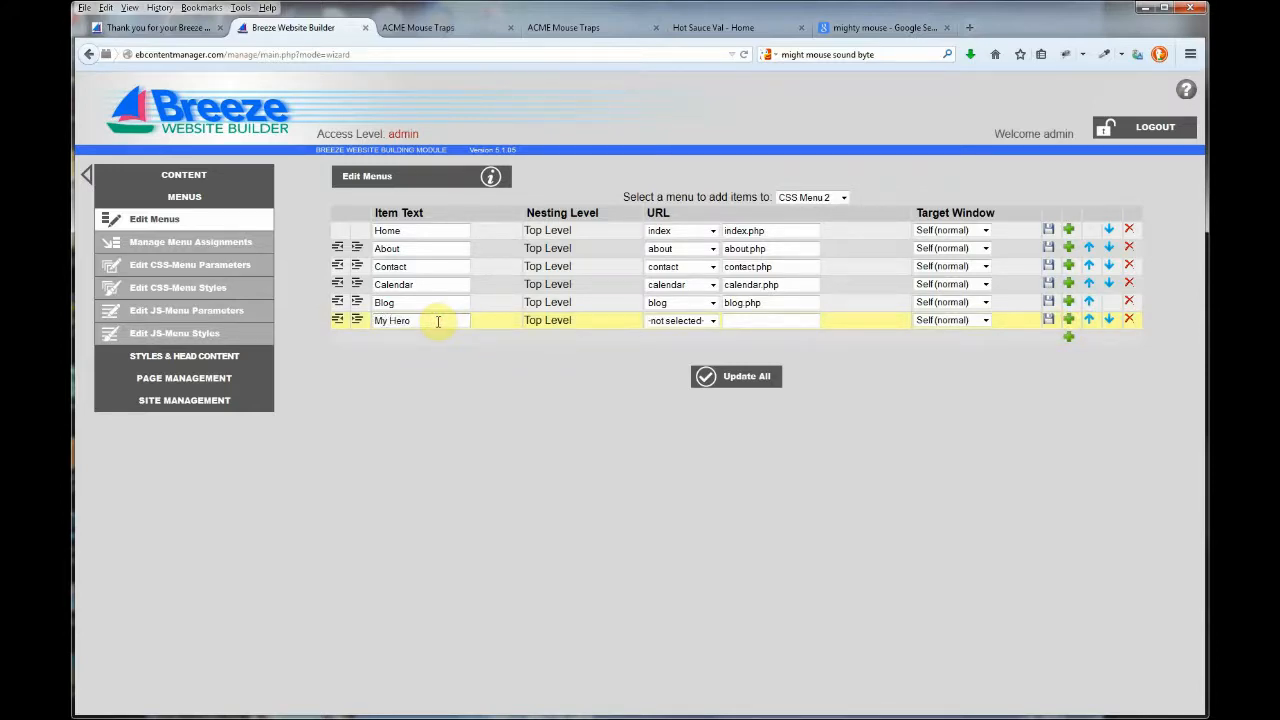
{"action": "left_click", "coordinate": [680, 320]}
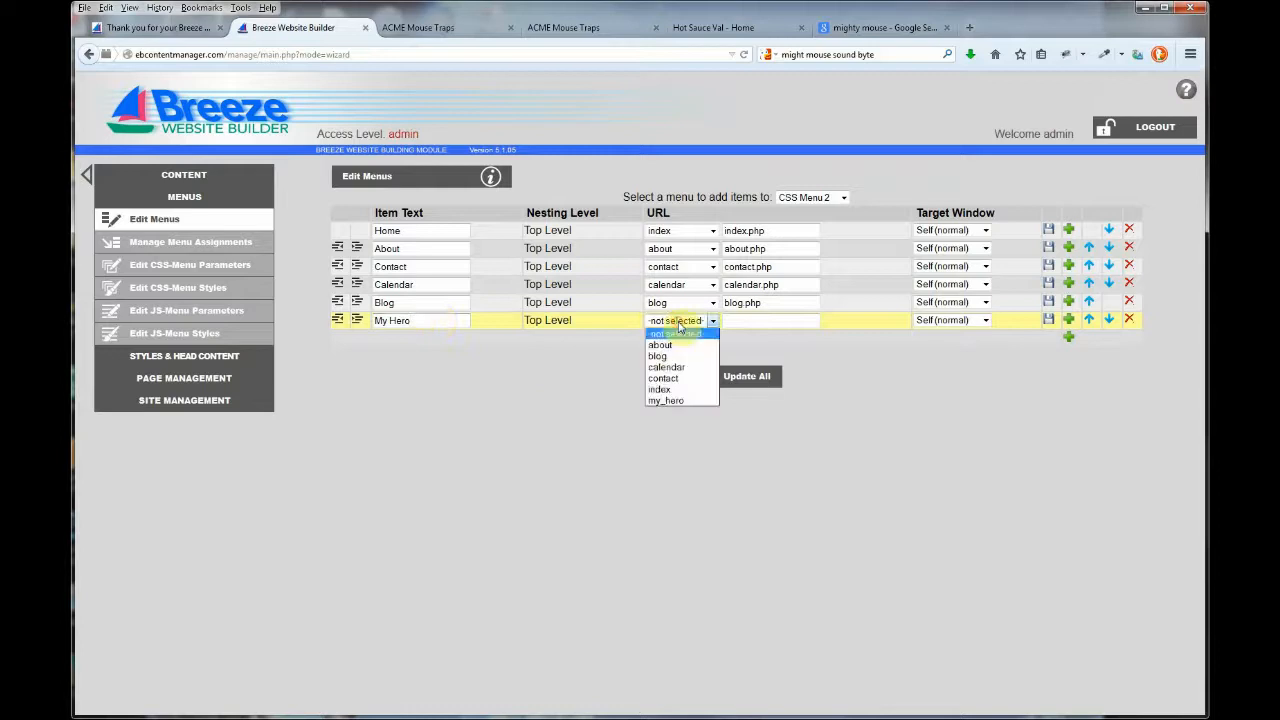
{"action": "left_click", "coordinate": [673, 401]}
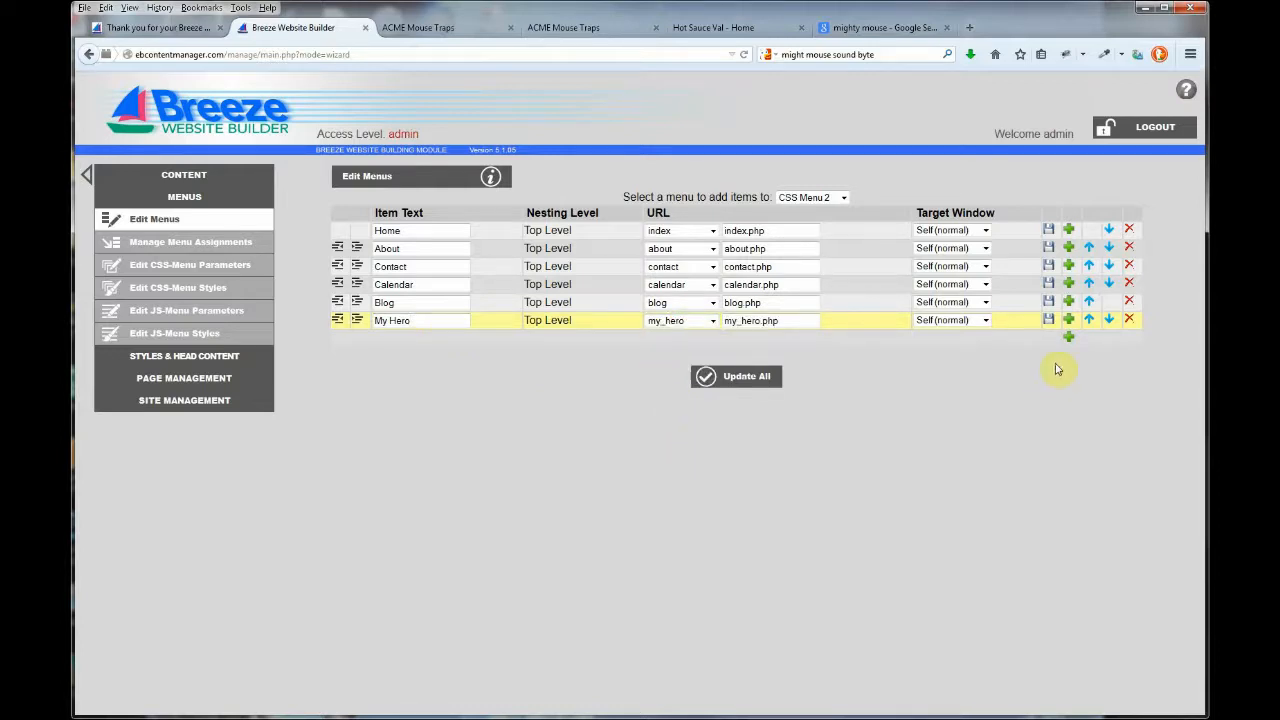
{"action": "left_click", "coordinate": [1050, 322]}
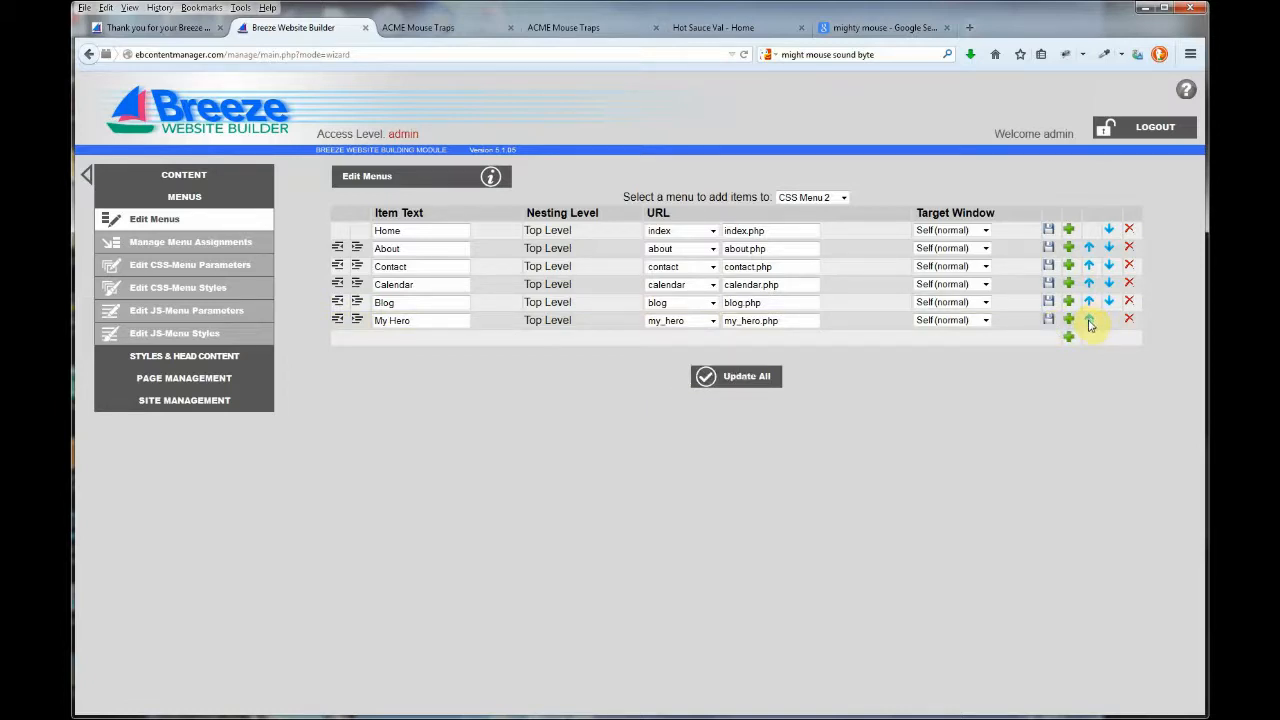
Place My Hero right after Contact, put Blog before Calendar, and update all.
{"action": "left_click", "coordinate": [1089, 320]}
{"action": "left_click", "coordinate": [1090, 304]}
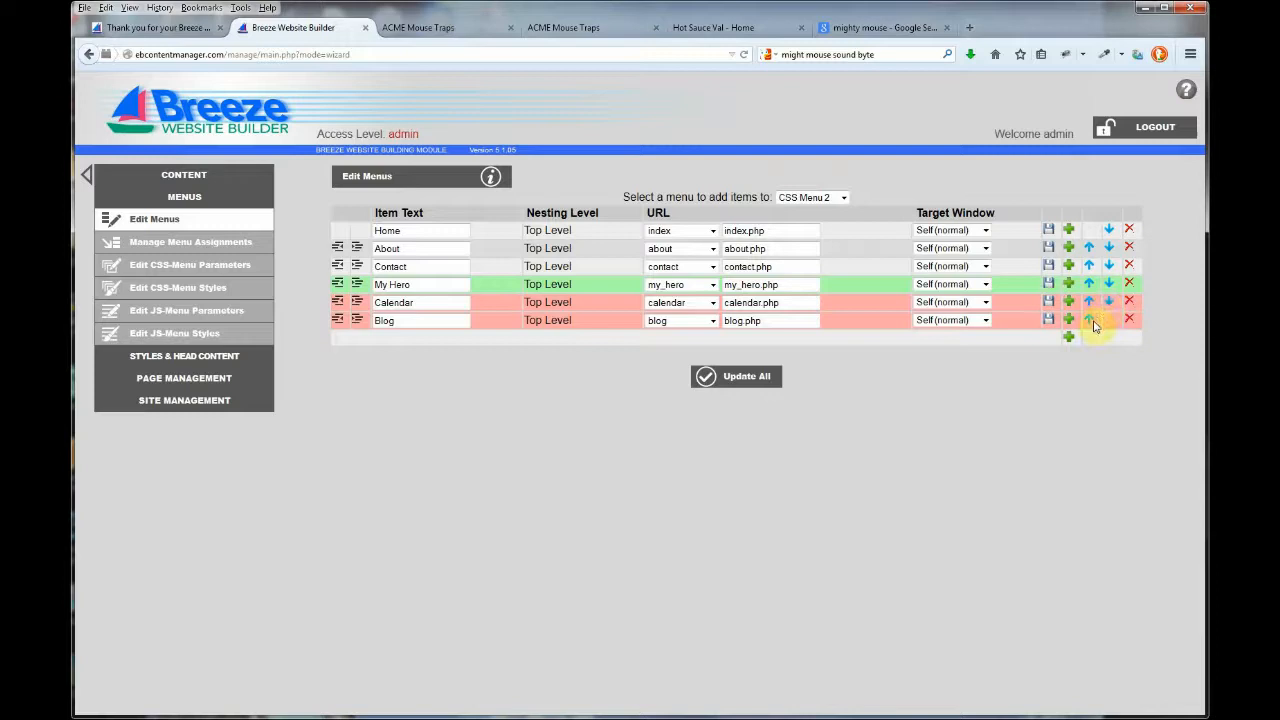
{"action": "left_click", "coordinate": [1108, 301]}
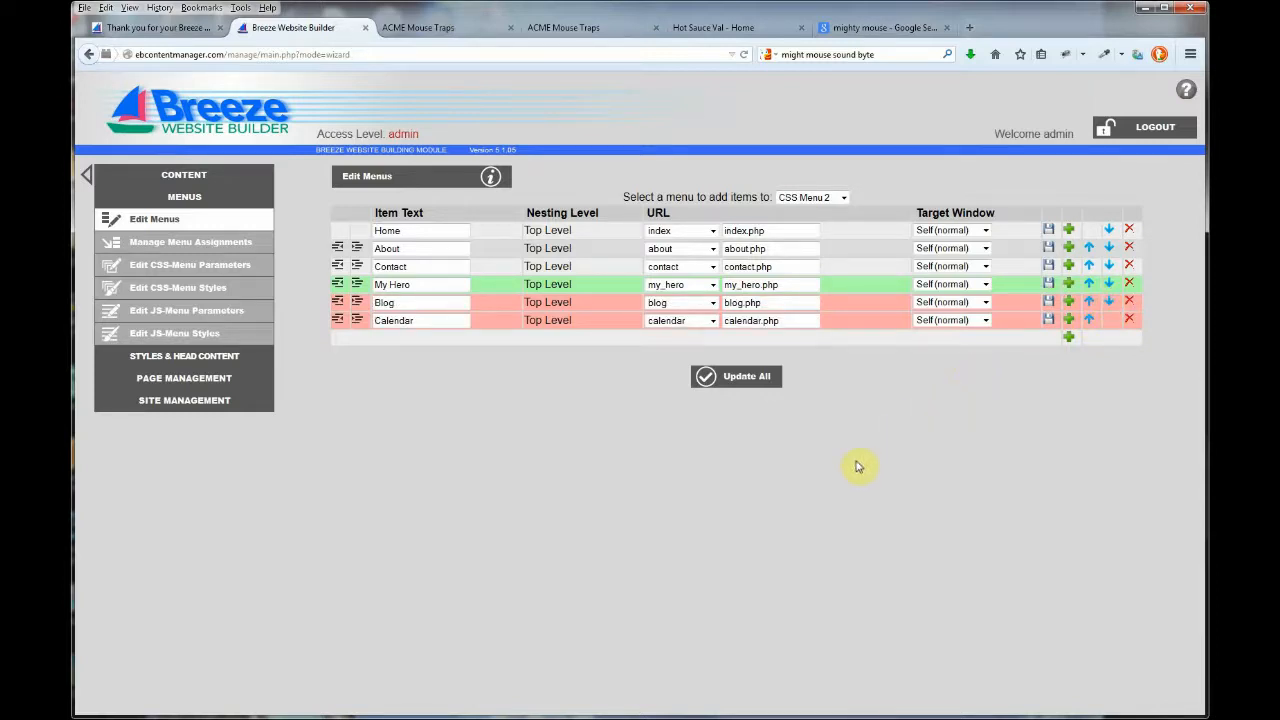
{"action": "left_click", "coordinate": [754, 386]}
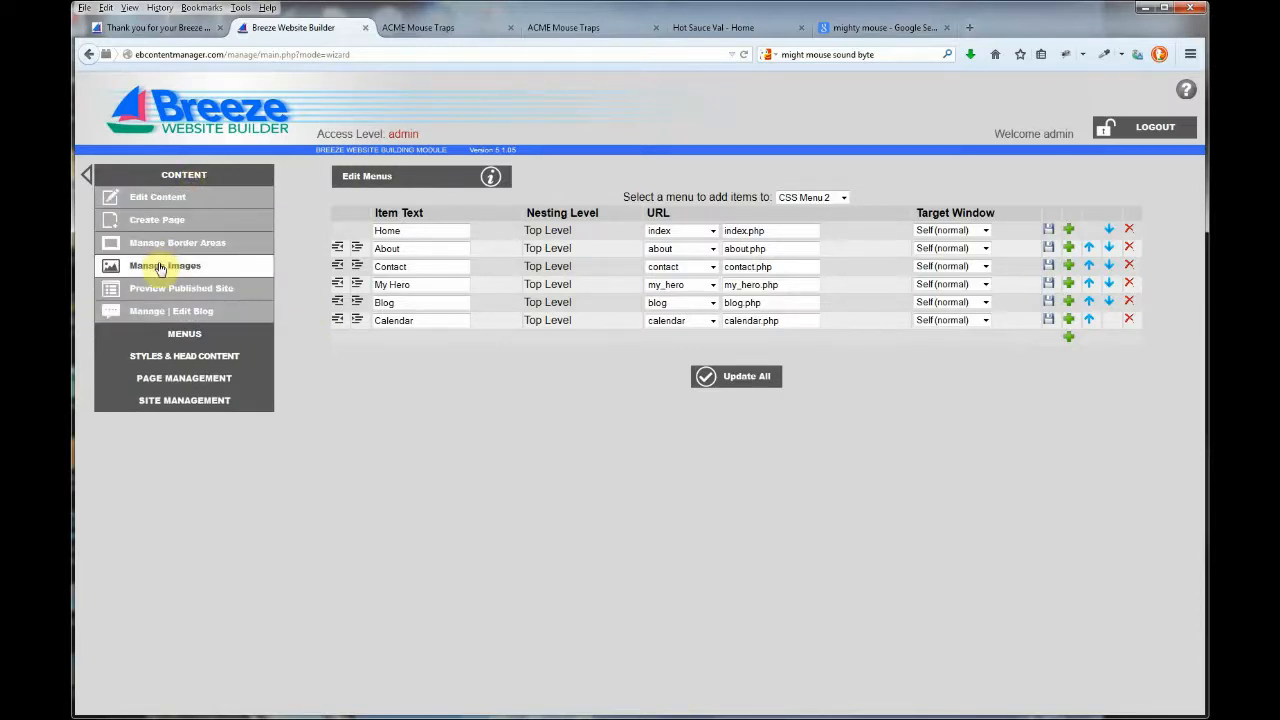
Preview the published site, open My Hero from the About submenu, and play its audio clip.
{"action": "left_click", "coordinate": [160, 289]}
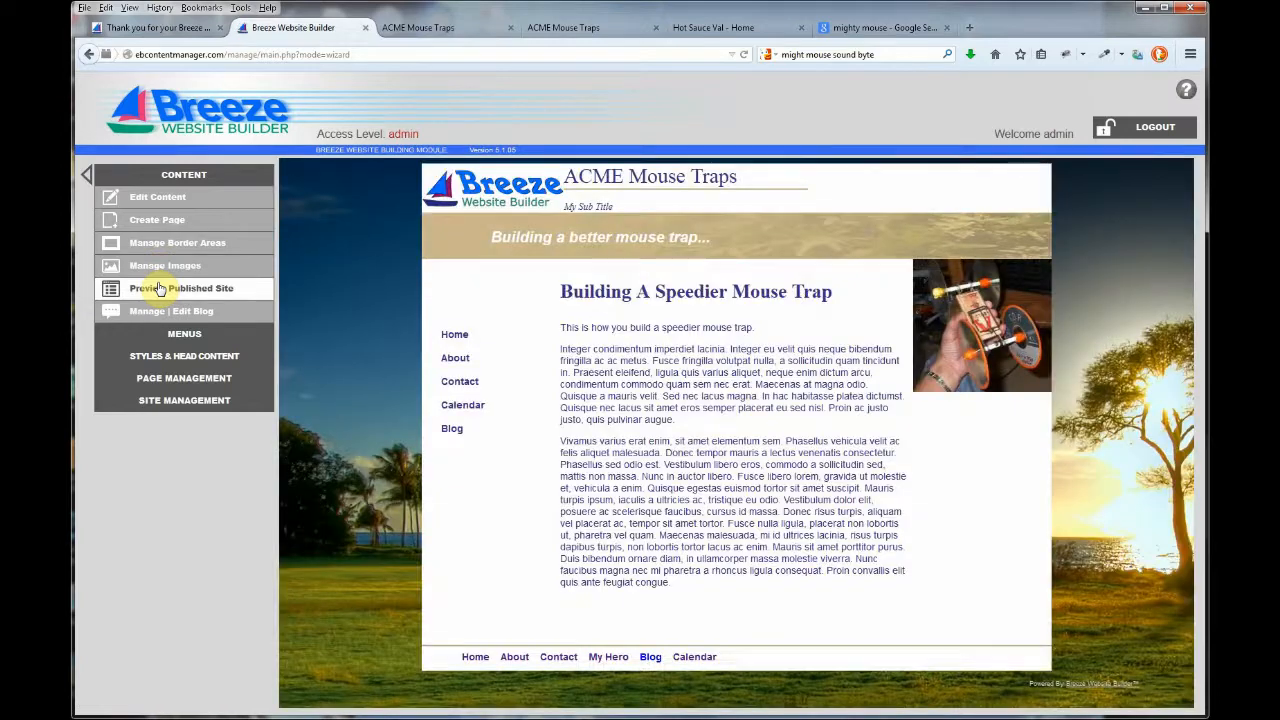
{"action": "mouse_move", "coordinate": [462, 363]}
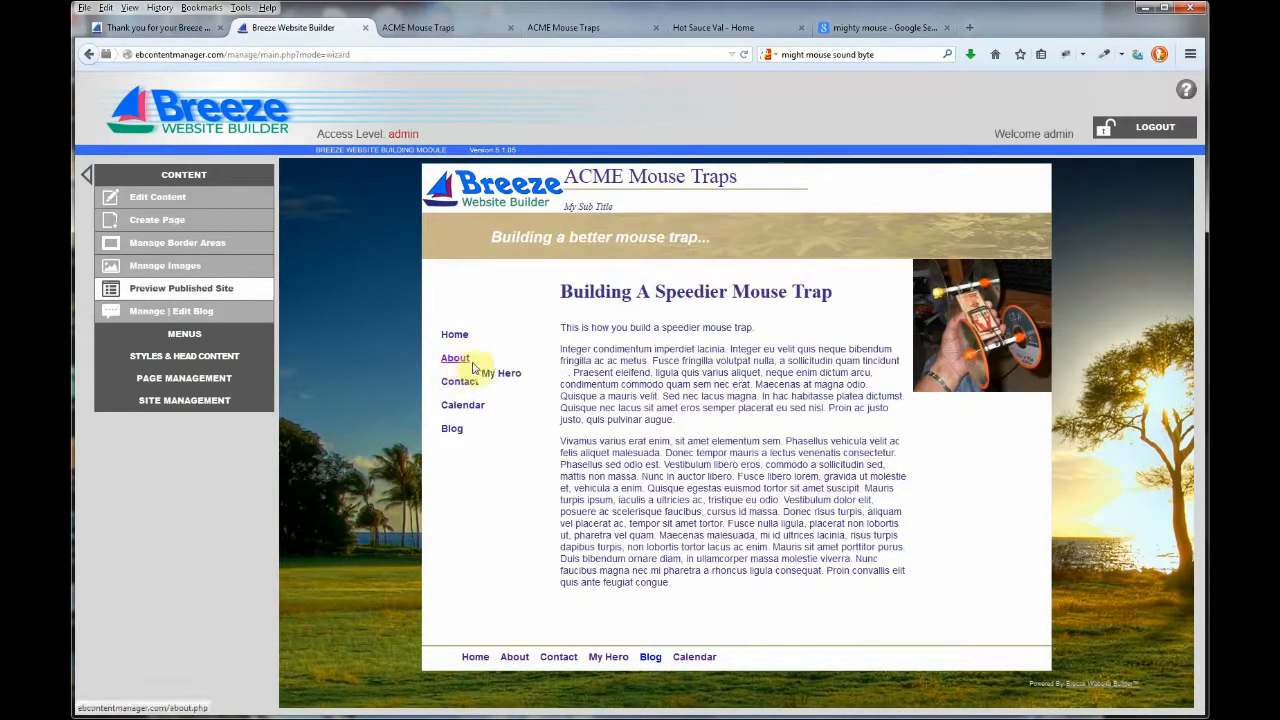
{"action": "left_click", "coordinate": [505, 376]}
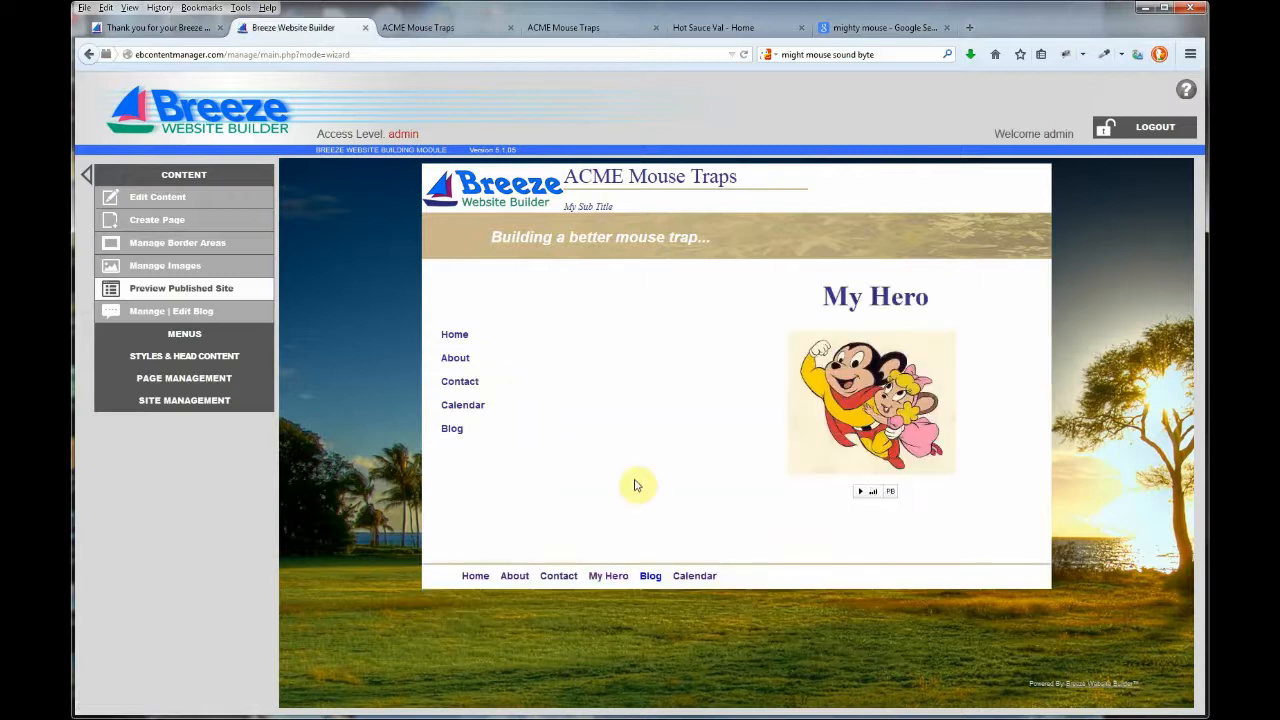
{"action": "left_click", "coordinate": [859, 492]}
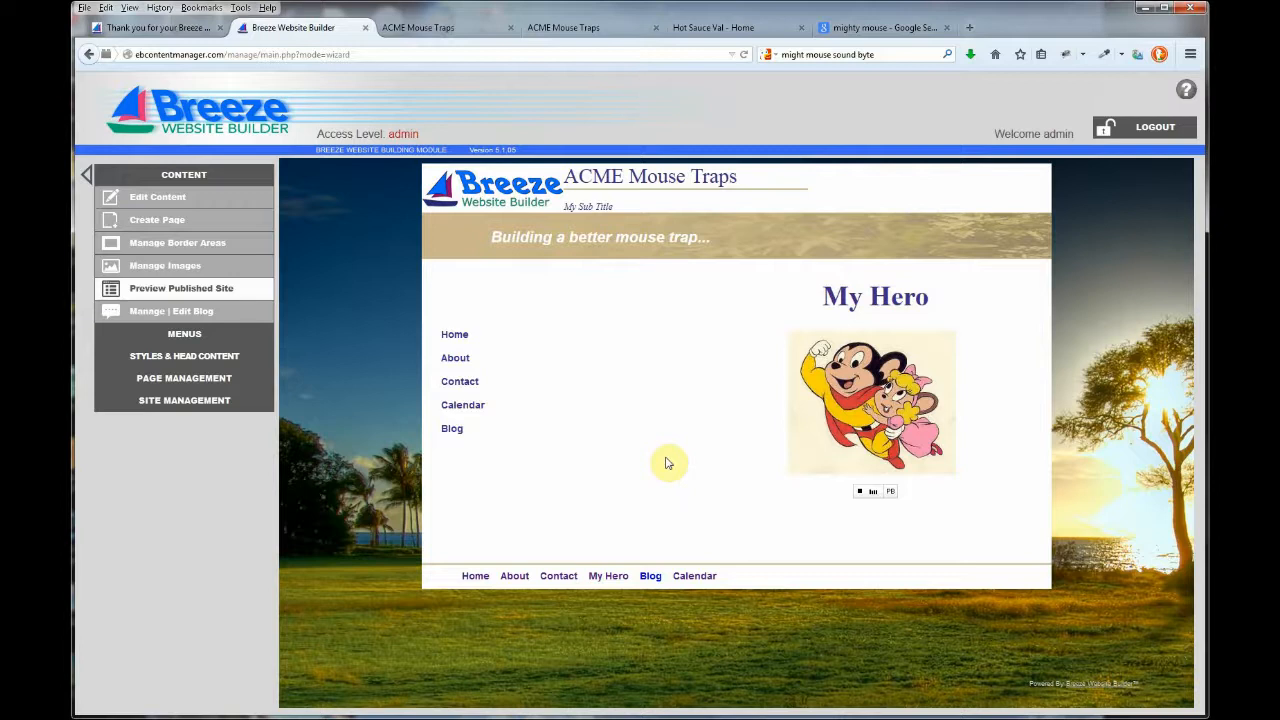